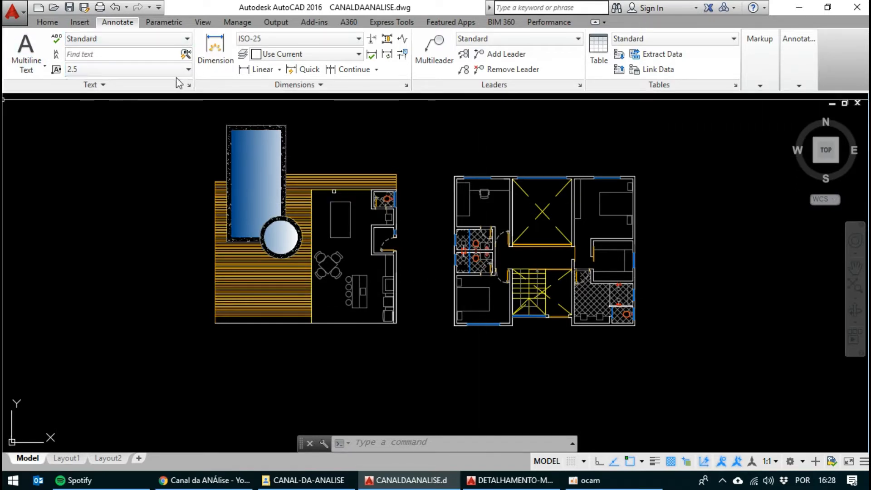
Create a new text style named ANOTATIVE-3.
left_click(187, 86)
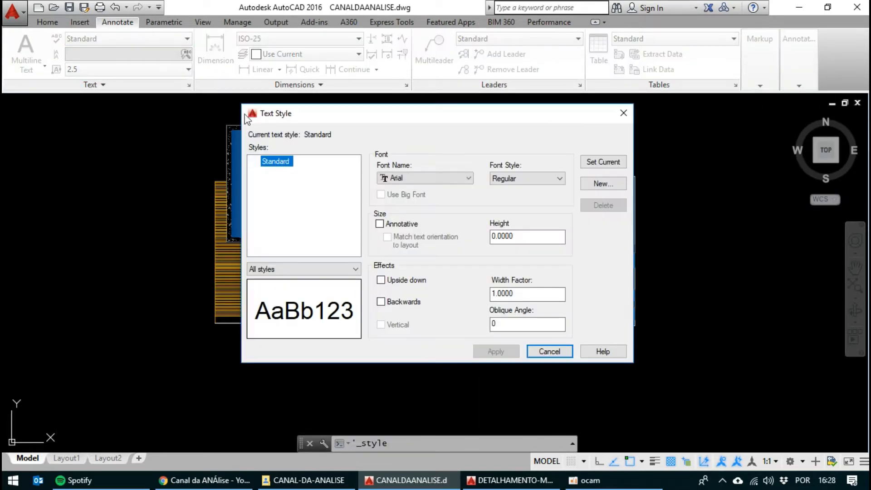
left_click(597, 185)
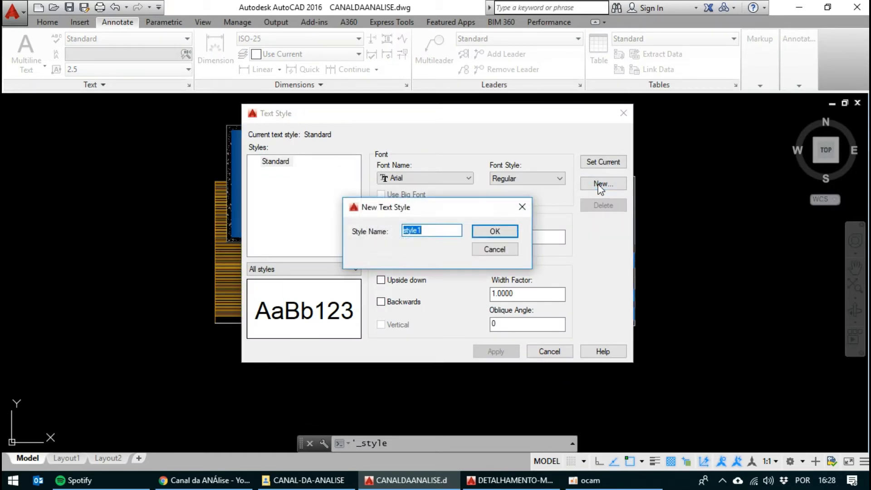
type("ANOTATIVE-3")
left_click(495, 231)
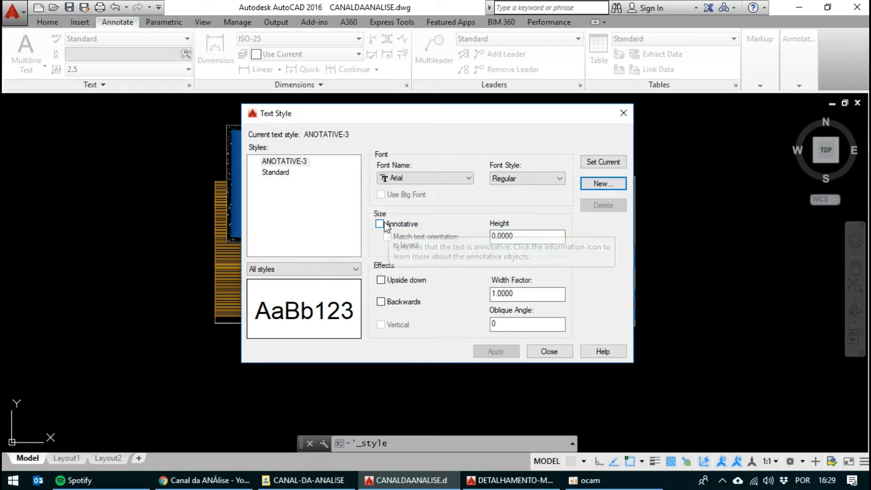
Make the ANOTATIVE-3 text style annotative with a paper text height of 3 and save its changes.
left_click(380, 224)
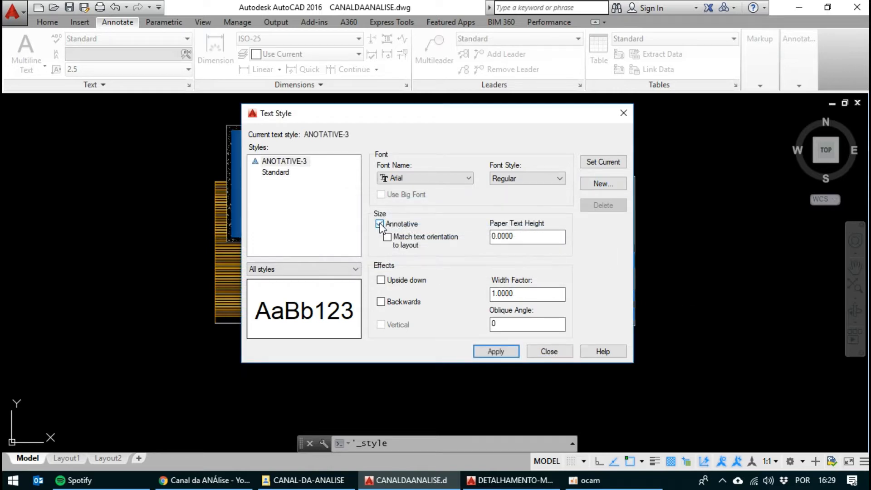
left_click(516, 236)
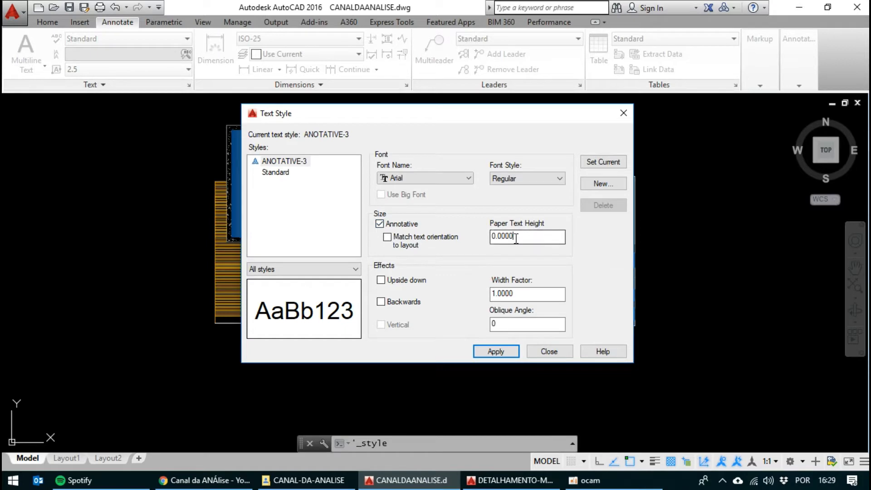
double_click(516, 237)
type("3")
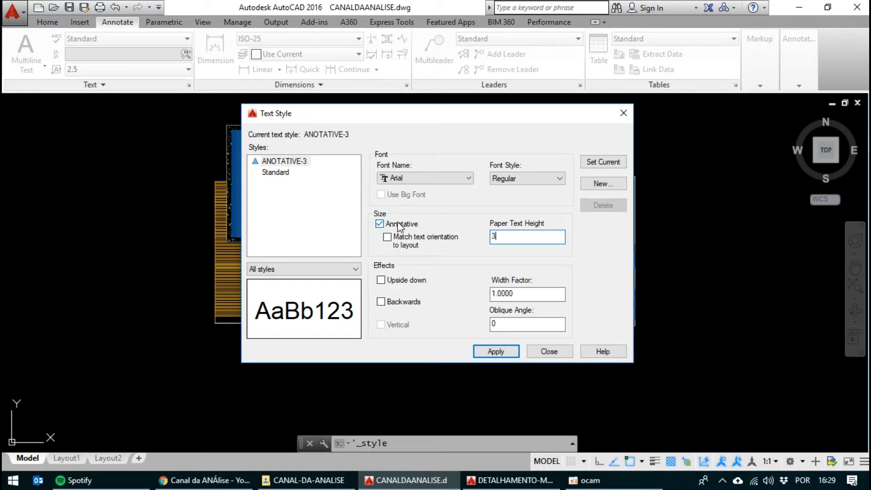
left_click(499, 292)
left_click(432, 179)
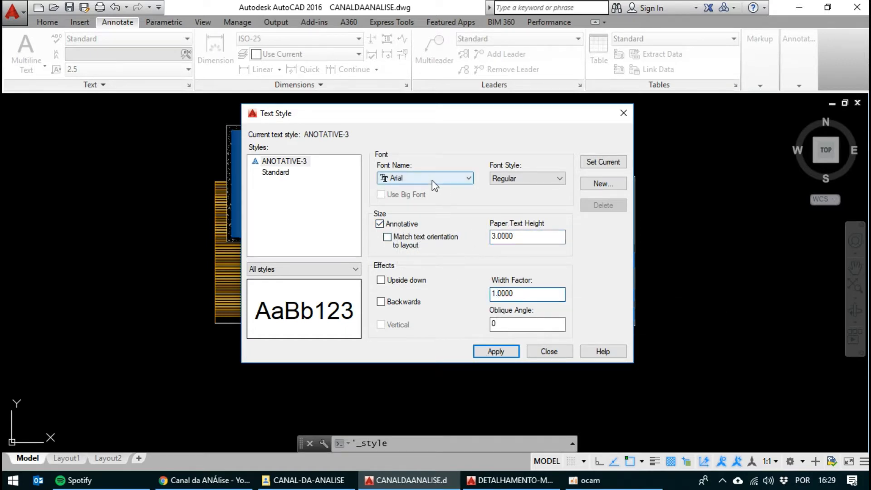
left_click(436, 178)
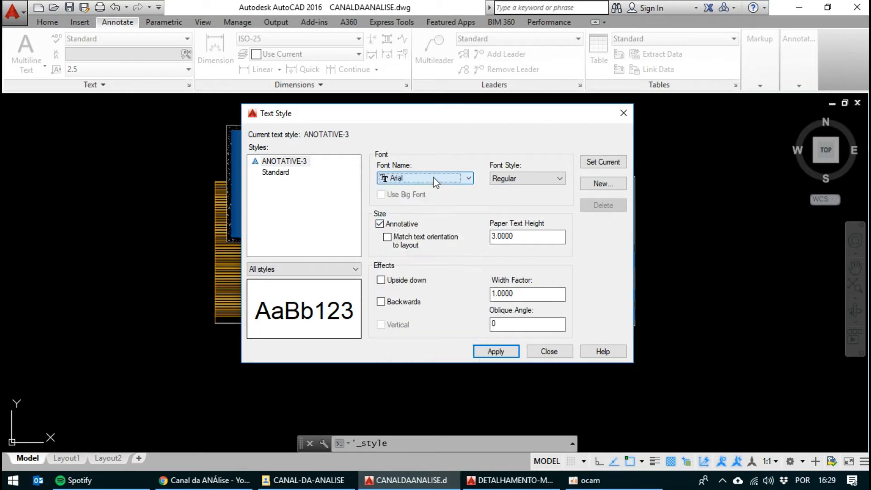
left_click(288, 179)
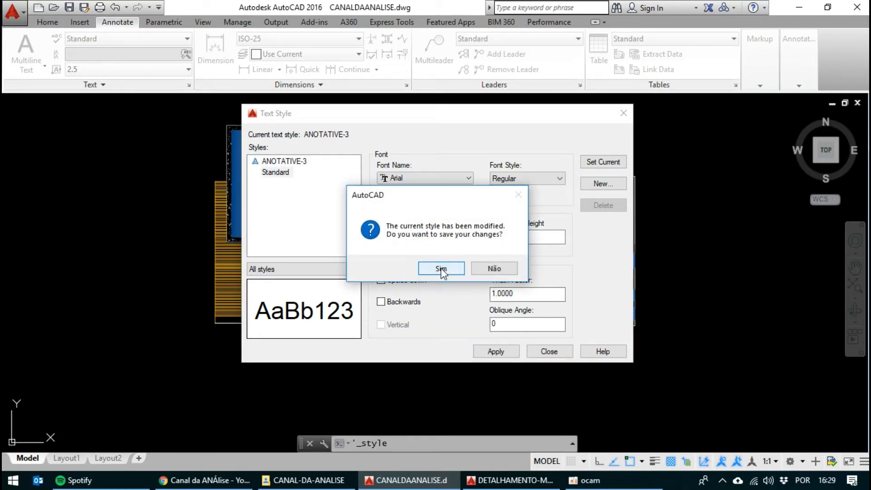
left_click(440, 269)
Create another text style named ANOTATIVE-4.
left_click(613, 184)
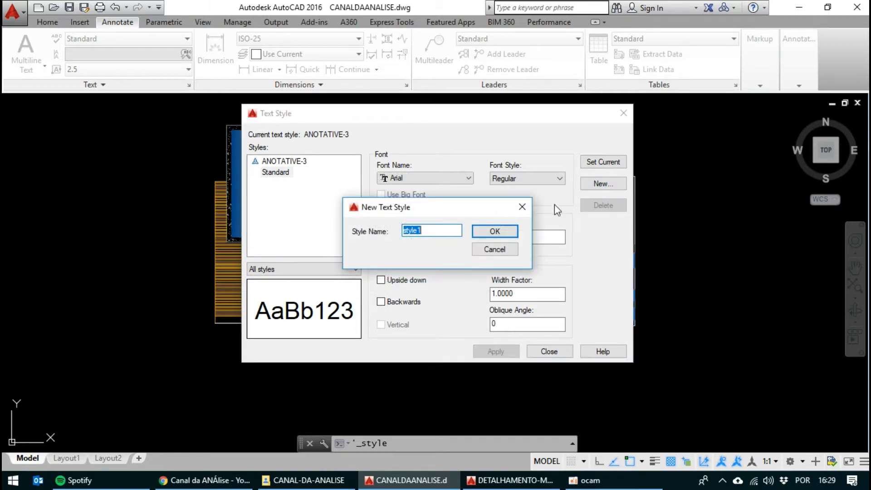
type("anot")
key("BackSpace")
key("BackSpace")
key("BackSpace")
key("BackSpace")
type("ANOTATIVE-4")
left_click(484, 233)
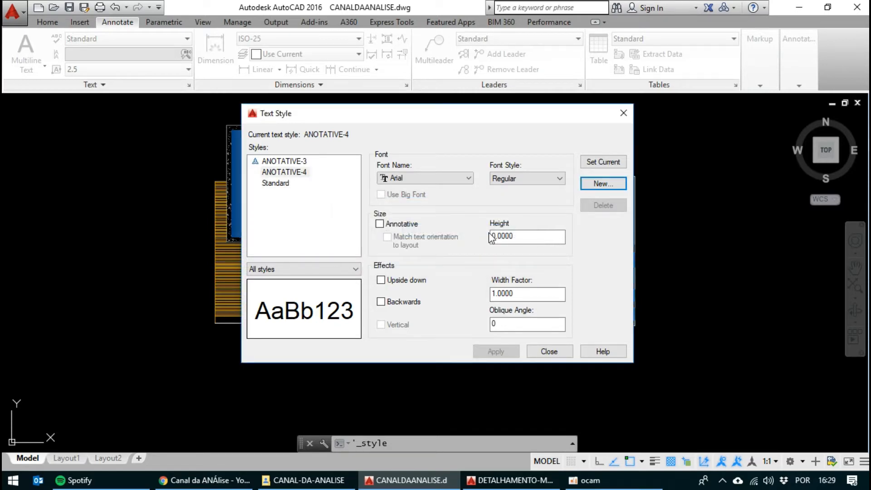
Make the ANOTATIVE-4 text style annotative with a height of 4, save its changes and finish the text style setup.
double_click(527, 237)
type("4")
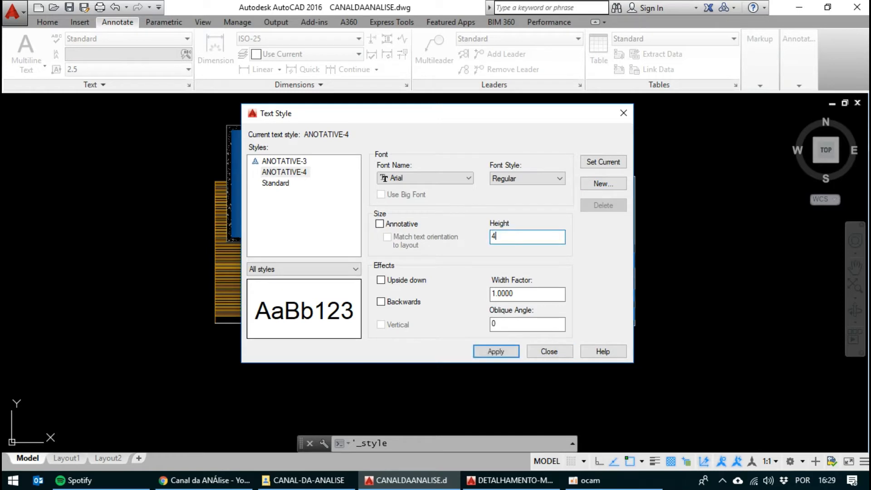
left_click(380, 224)
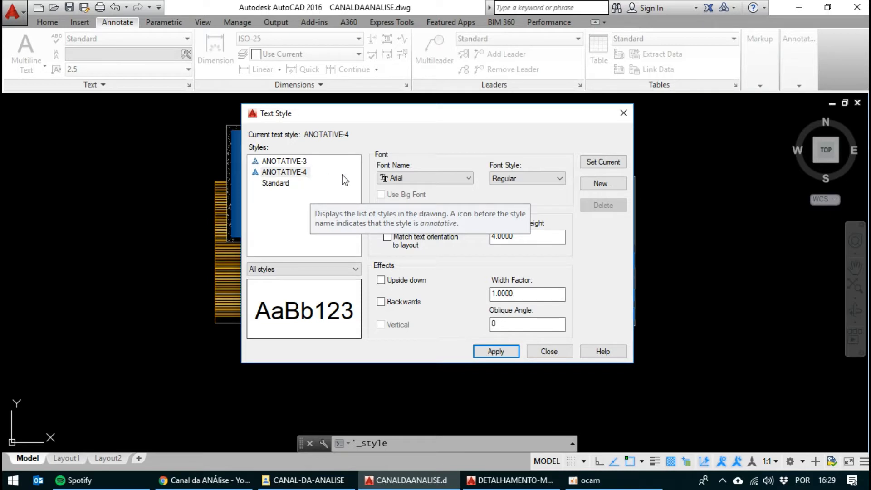
left_click(303, 162)
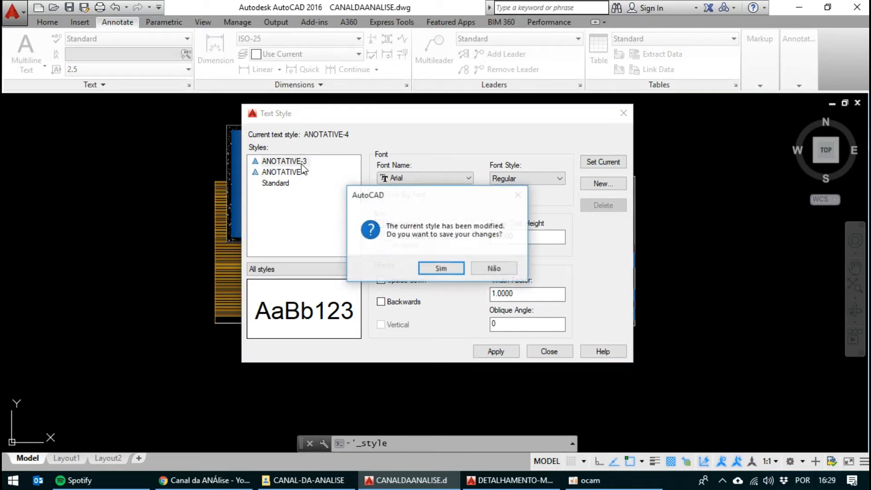
left_click(457, 271)
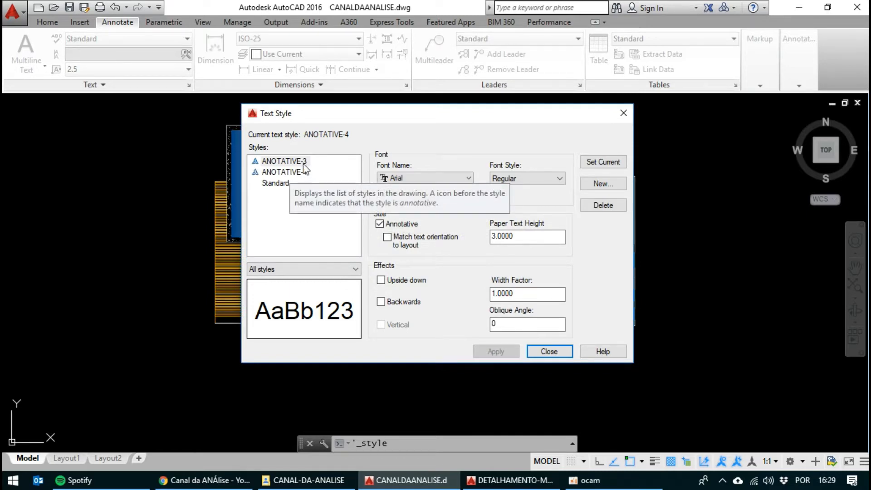
left_click(306, 175)
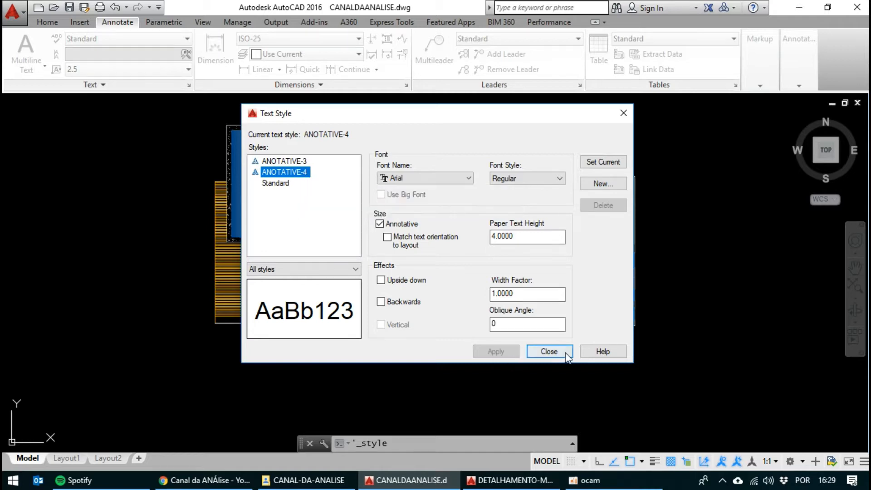
left_click(548, 351)
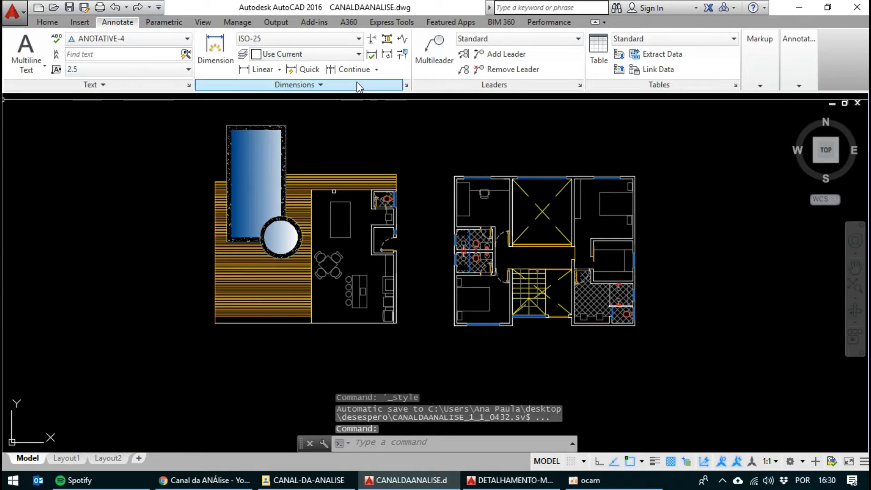
Create a new annotative dimension style named ANOTATIVE-3-M-M, starting from ISO-25, and continue to its settings.
left_click(406, 84)
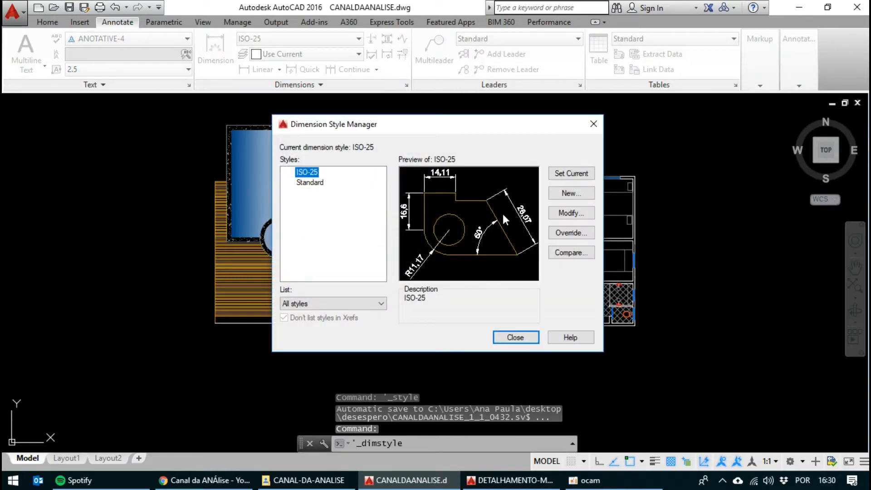
left_click(563, 194)
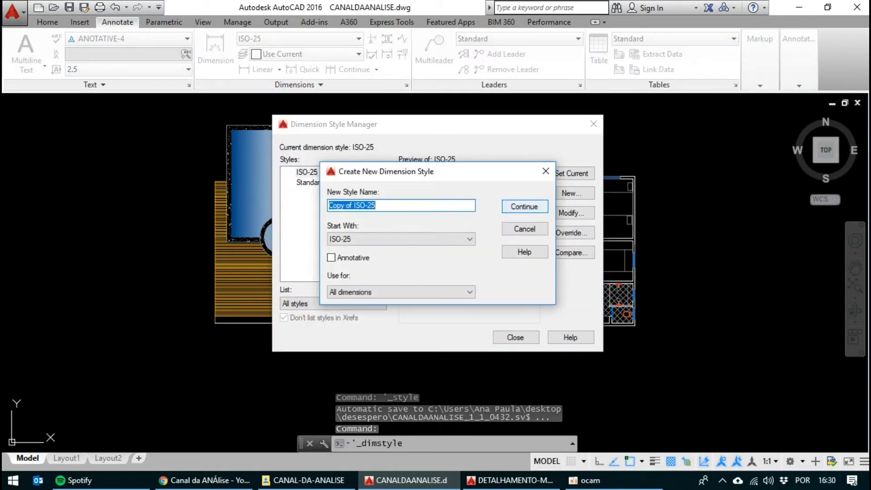
type("an")
key("BackSpace")
key("BackSpace")
type("ANOT")
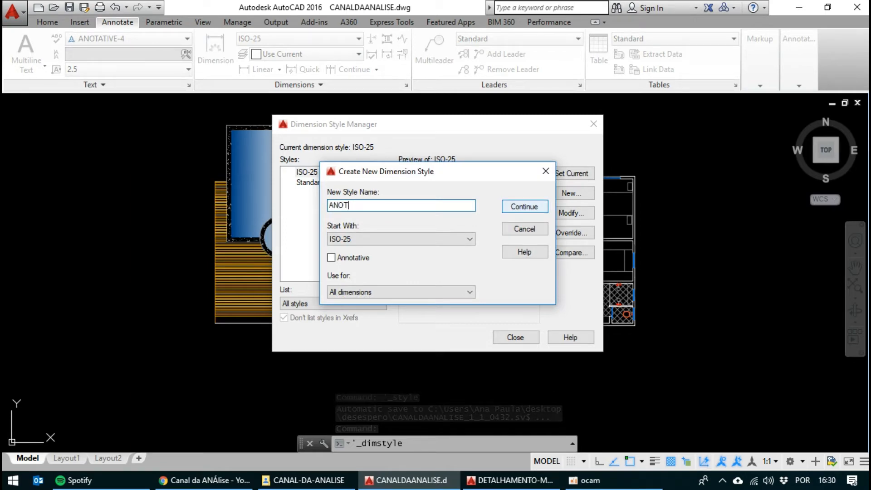
type("ATIVE-3")
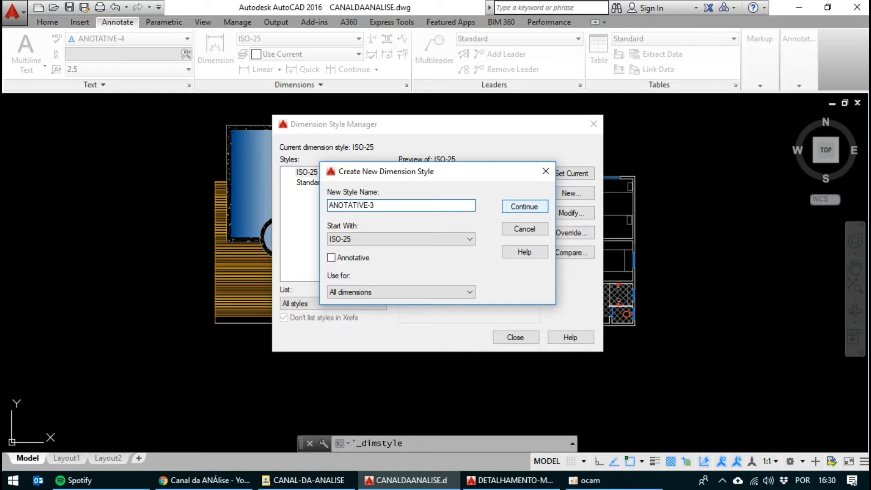
type("-")
type("M-M")
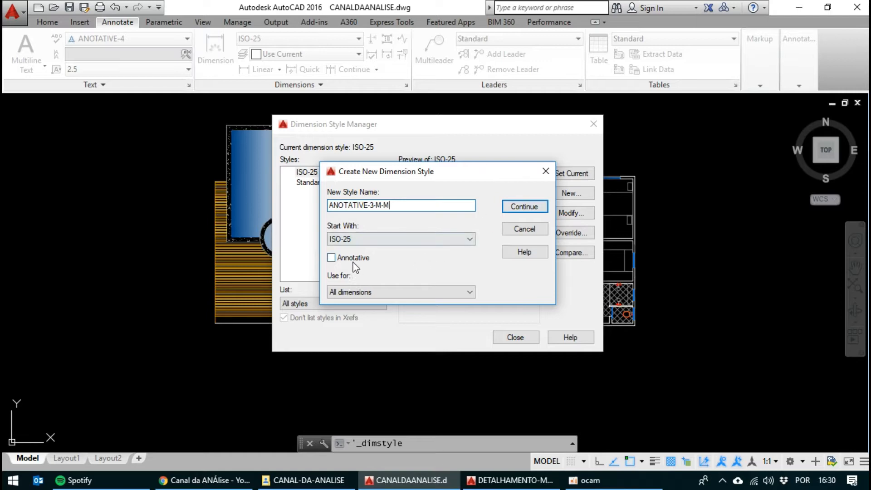
left_click(333, 258)
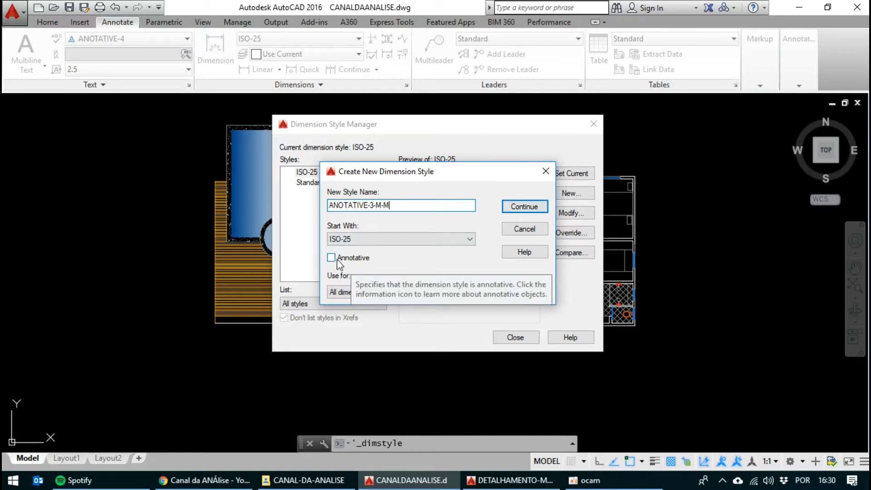
left_click(520, 204)
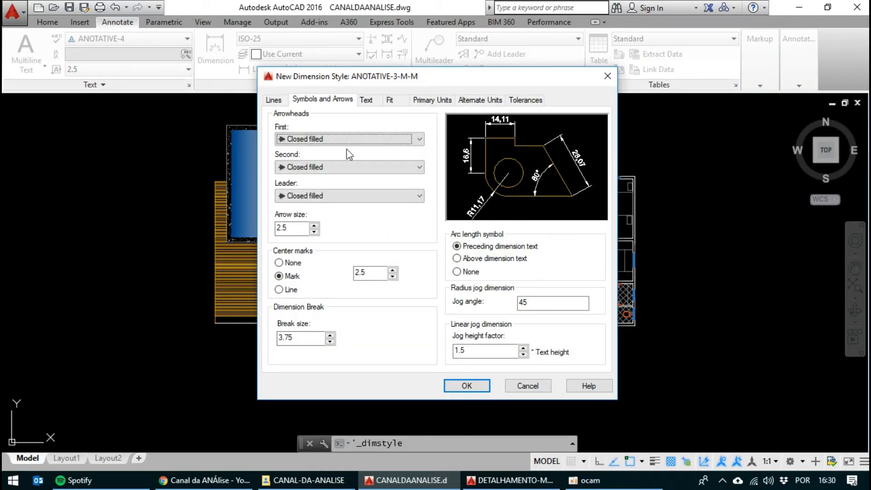
left_click(274, 100)
left_click(332, 100)
left_click(366, 100)
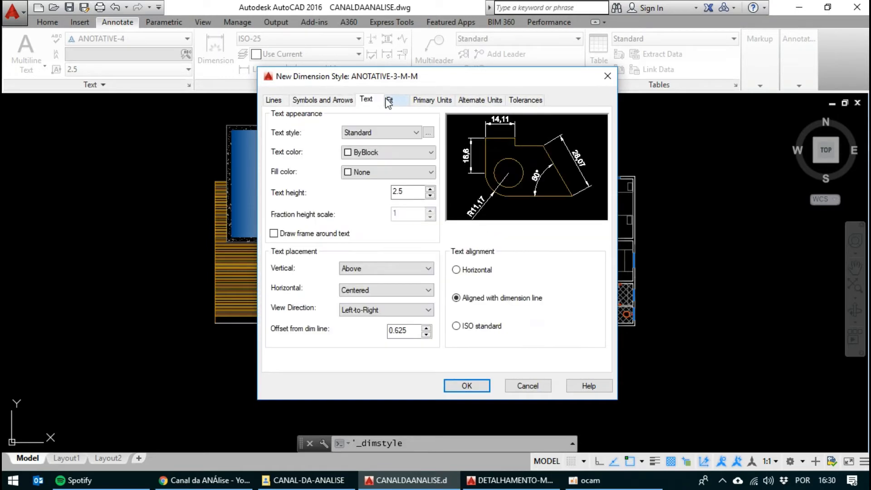
left_click(389, 100)
left_click(433, 100)
left_click(481, 99)
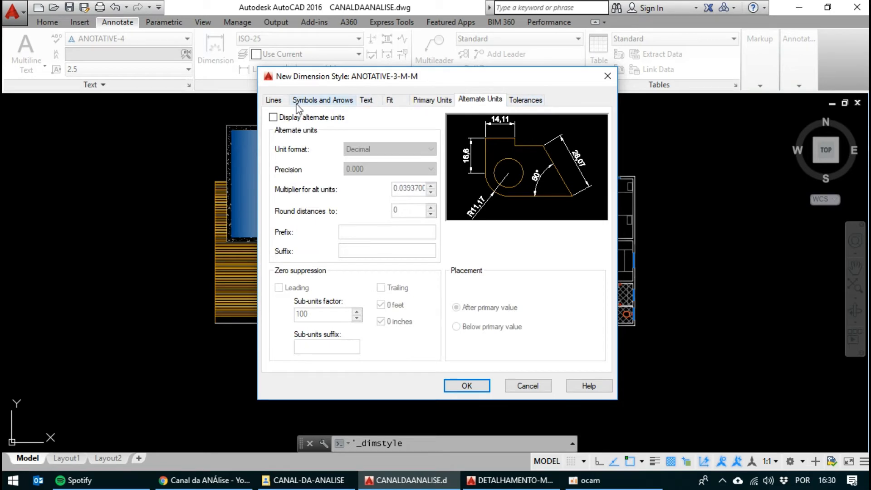
Set the dimension line color and the extension lines' color, both linetypes and lineweight to ByLayer in the new dimension style.
left_click(274, 99)
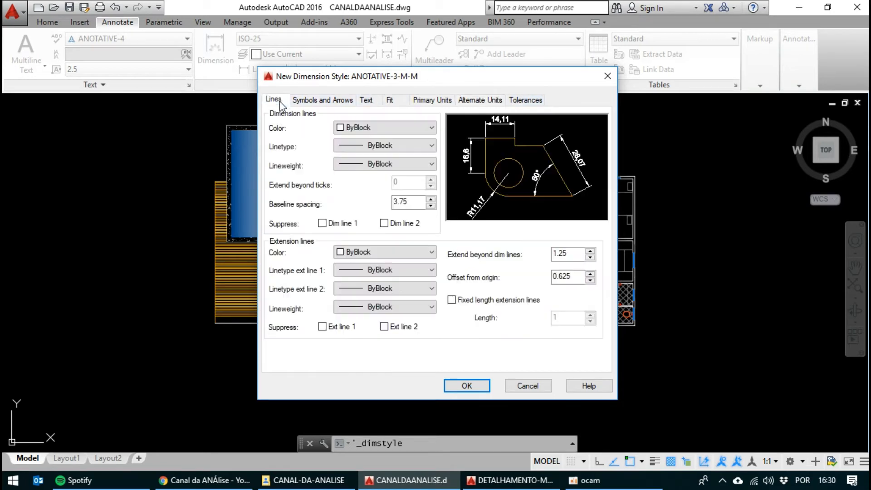
left_click(377, 129)
left_click(357, 140)
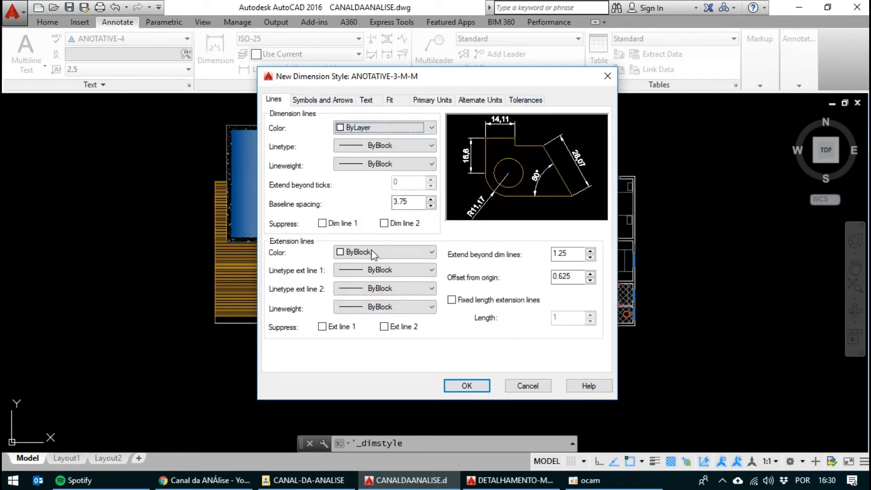
left_click(385, 253)
left_click(358, 265)
left_click(364, 270)
left_click(361, 281)
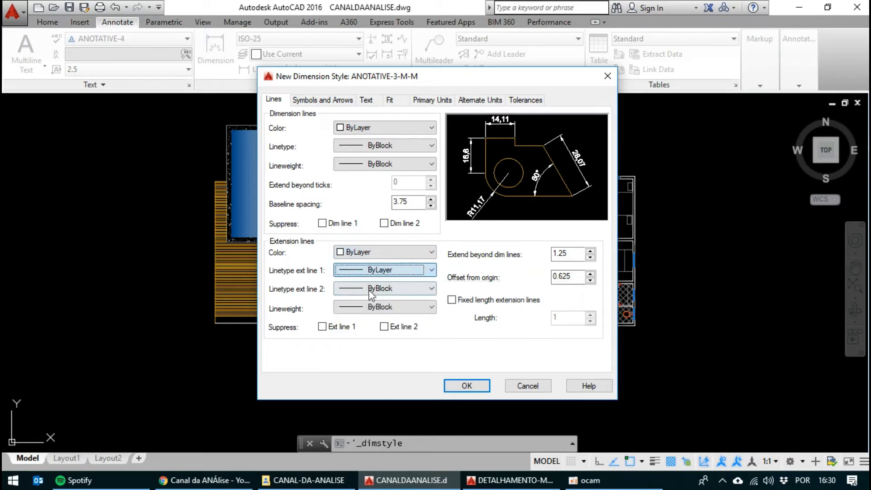
left_click(365, 289)
left_click(365, 299)
left_click(364, 304)
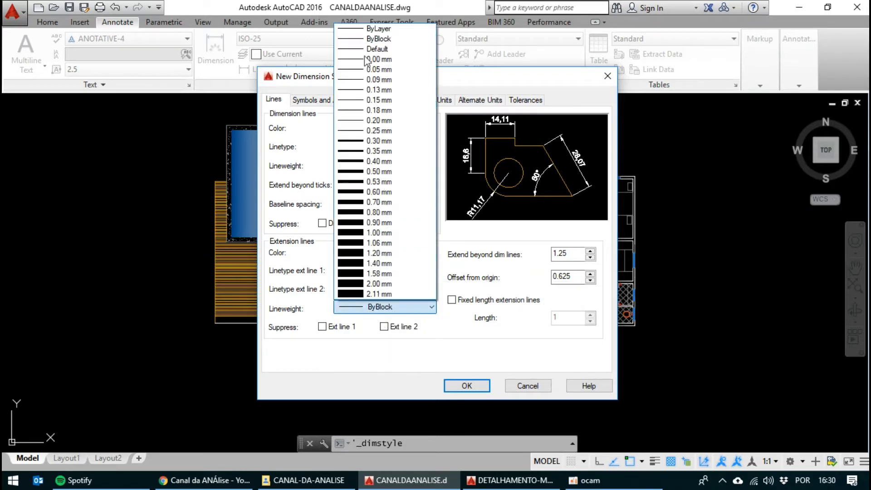
left_click(377, 28)
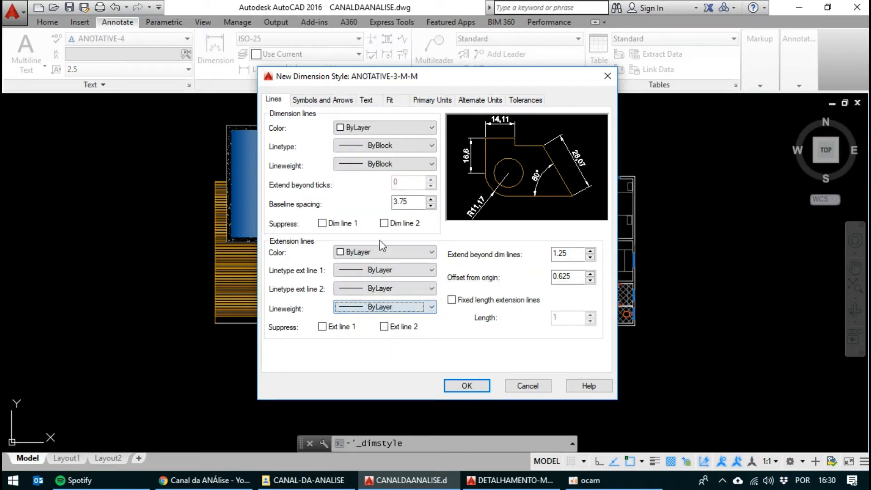
Set the dimension text color to ByLayer and leave its fill color at None.
left_click(328, 99)
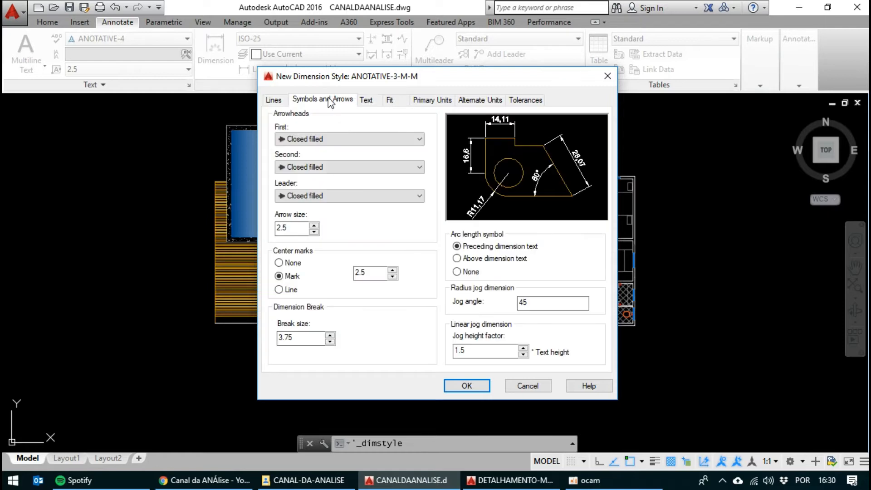
left_click(365, 101)
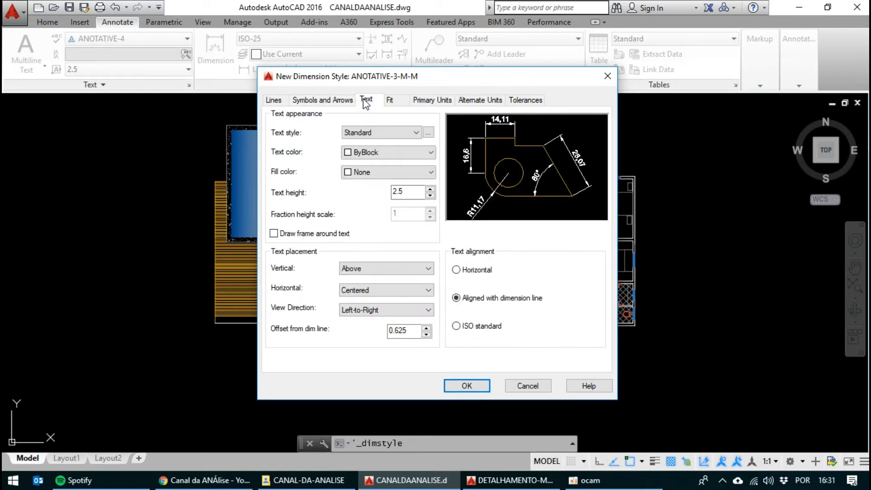
left_click(371, 153)
left_click(372, 166)
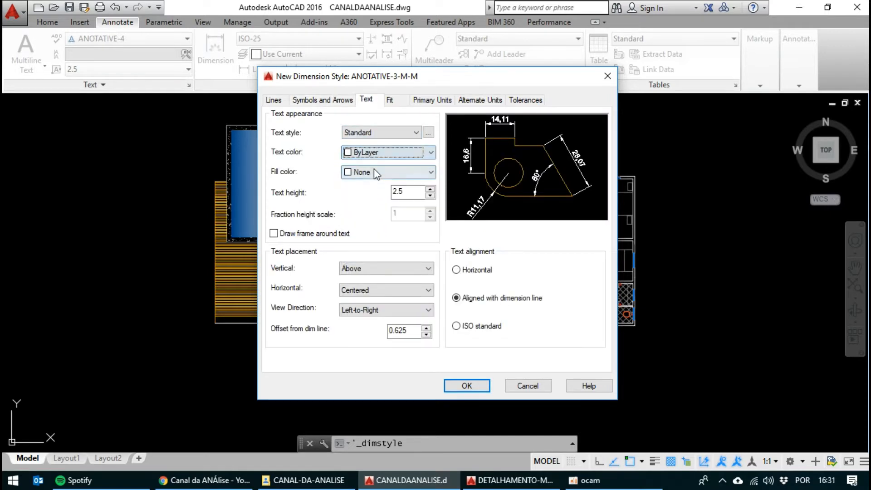
left_click(379, 175)
left_click(369, 184)
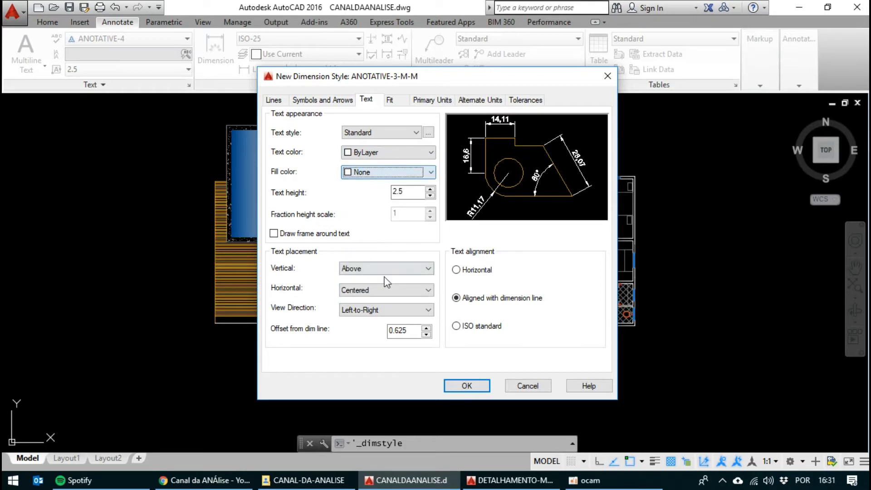
Assign the ANOTATIVE-3 text style to the new dimension style's text.
left_click(395, 100)
left_click(311, 101)
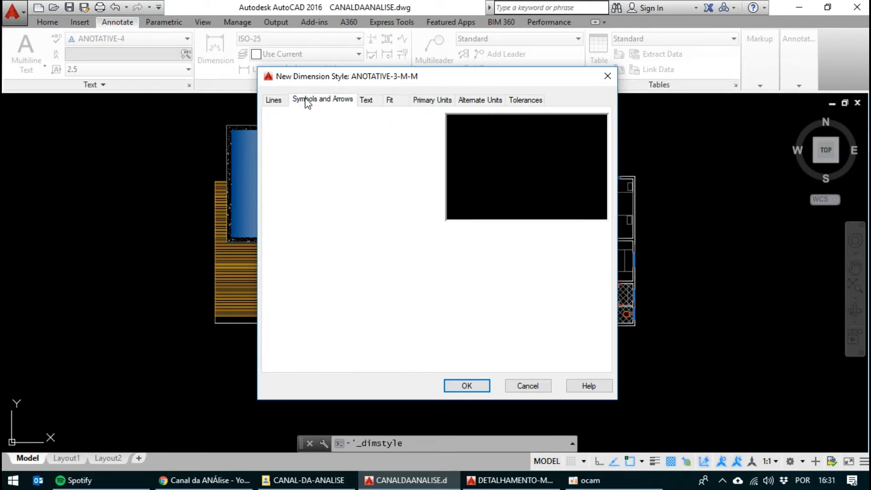
left_click(366, 99)
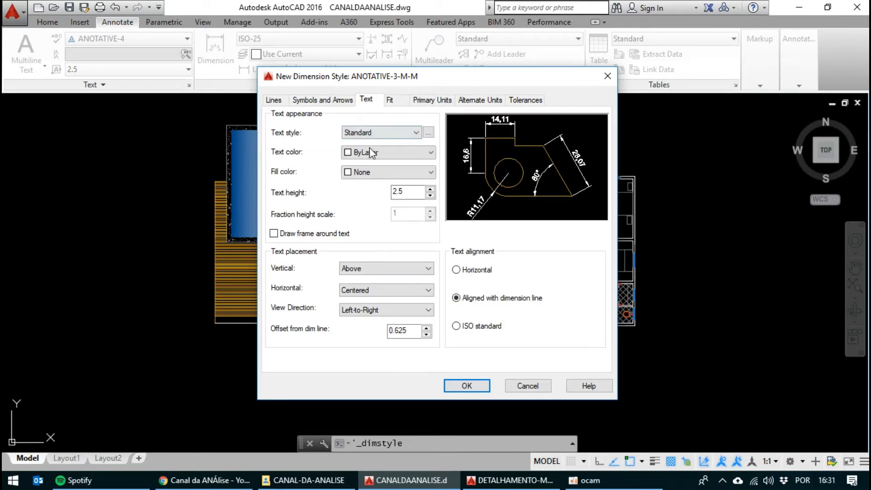
left_click(358, 133)
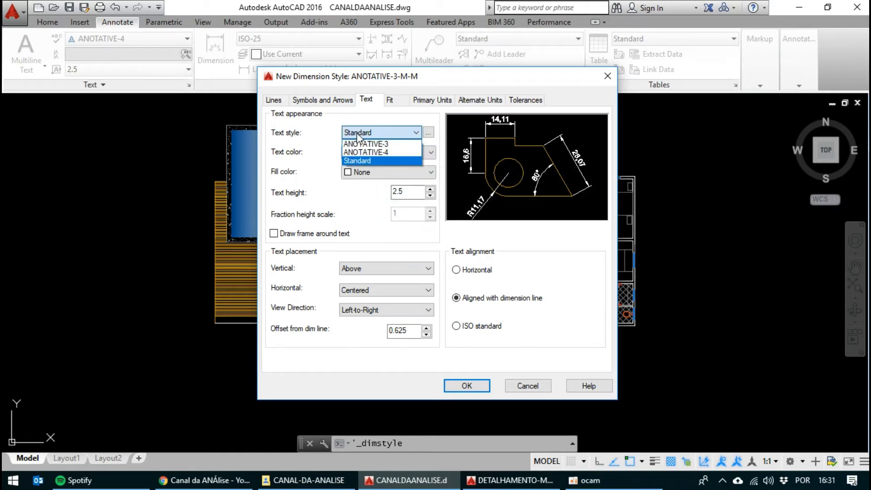
left_click(388, 145)
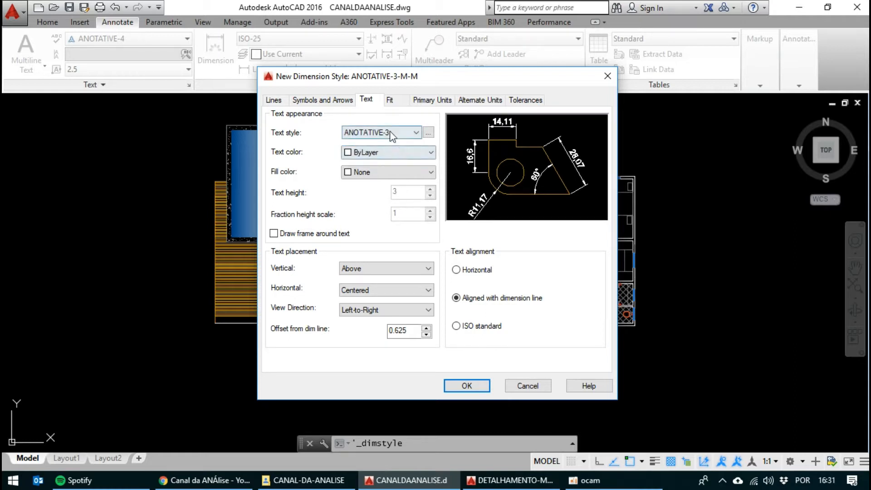
Review the dimension style's fit, text and arrow settings, save the style and finish the dimension style setup.
left_click(389, 100)
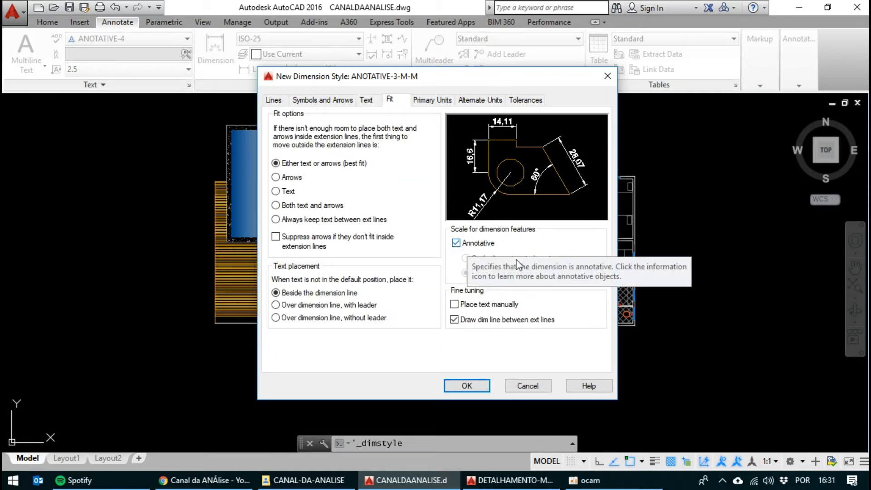
left_click(371, 105)
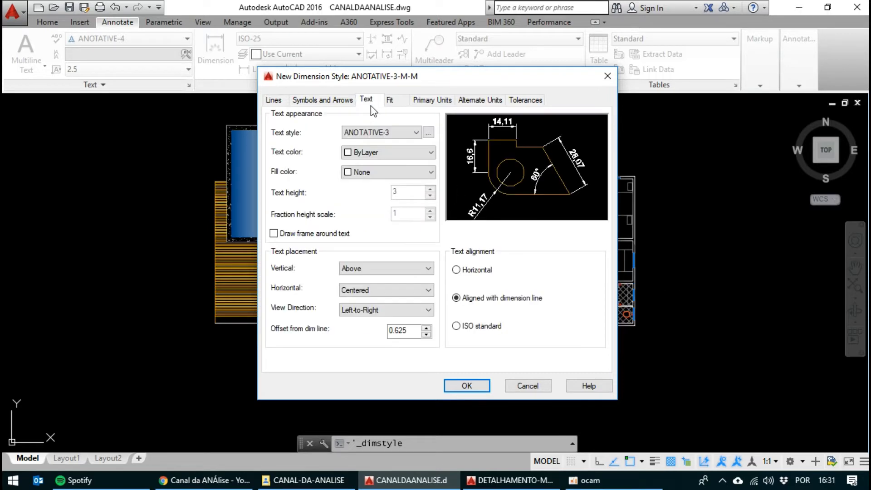
left_click(322, 100)
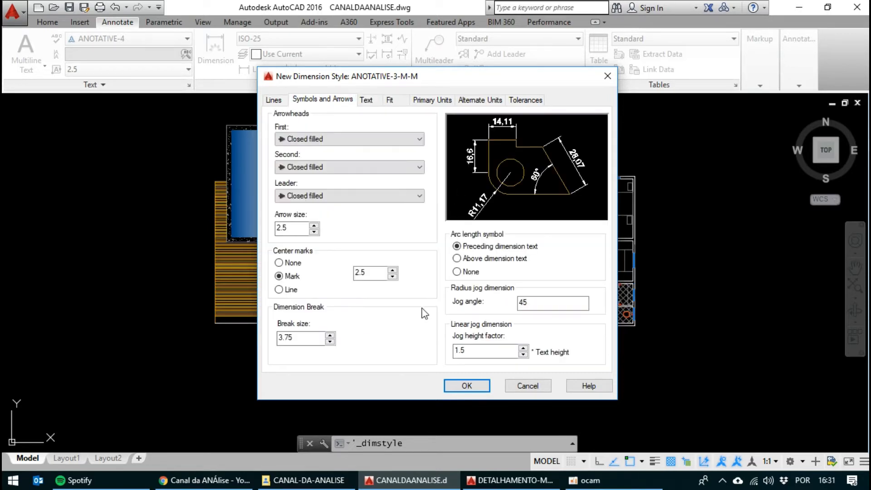
left_click(463, 383)
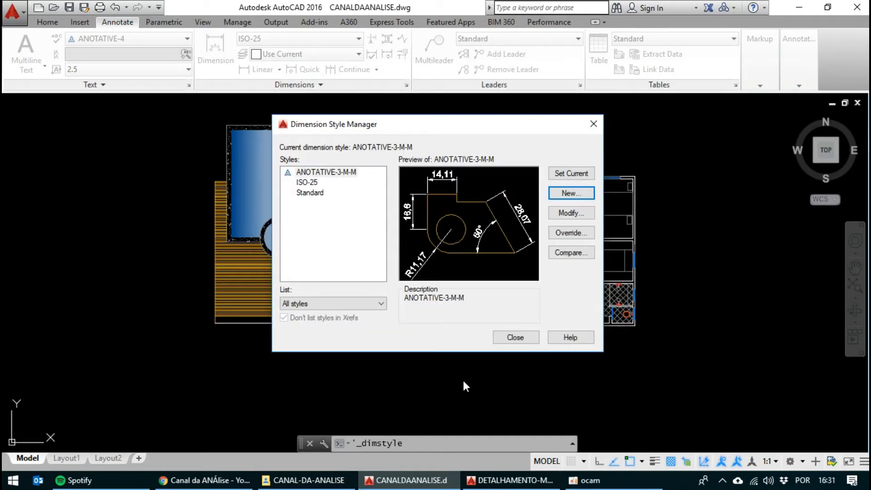
left_click(509, 339)
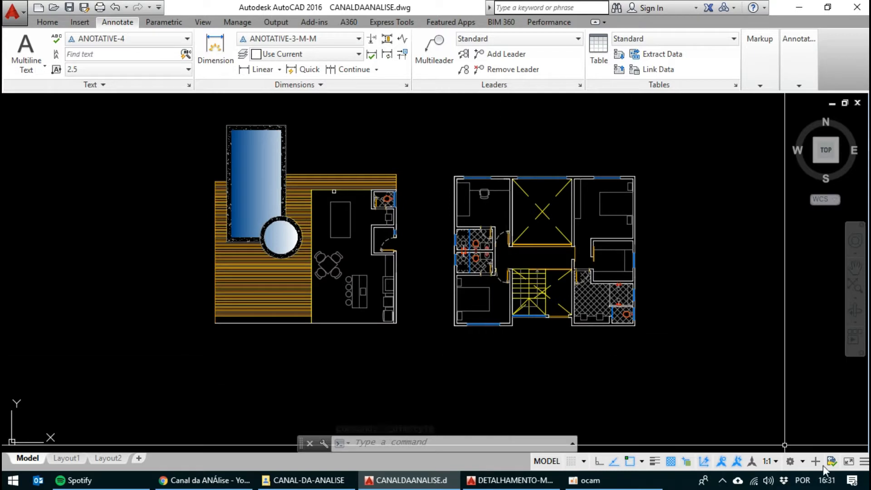
Add a custom annotation scale named 1:100-m with 1000 paper units equal to 100 drawing units.
left_click(772, 459)
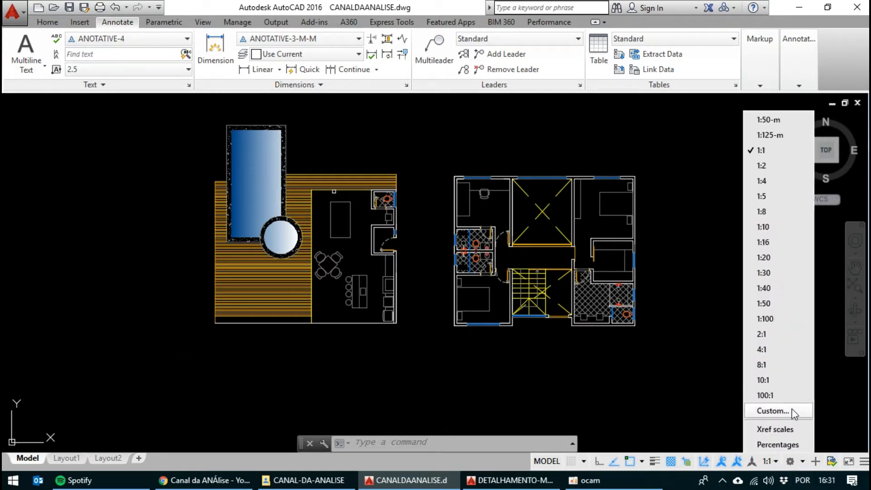
left_click(766, 412)
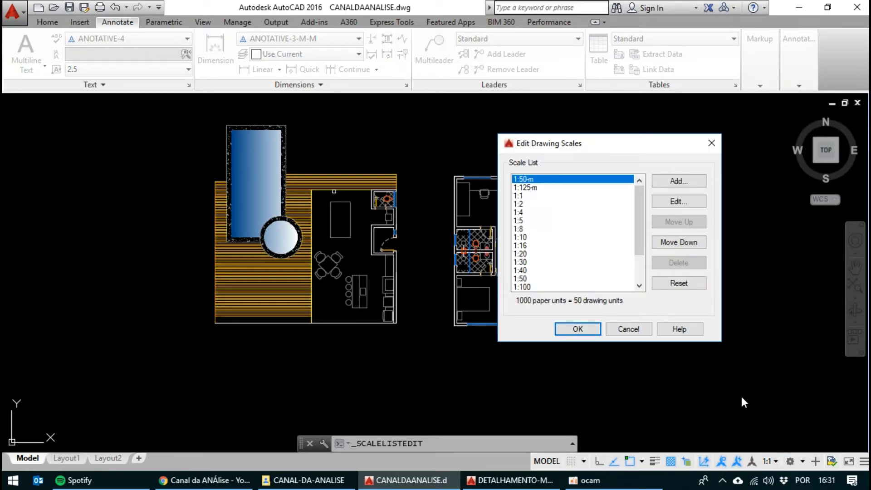
left_click(673, 181)
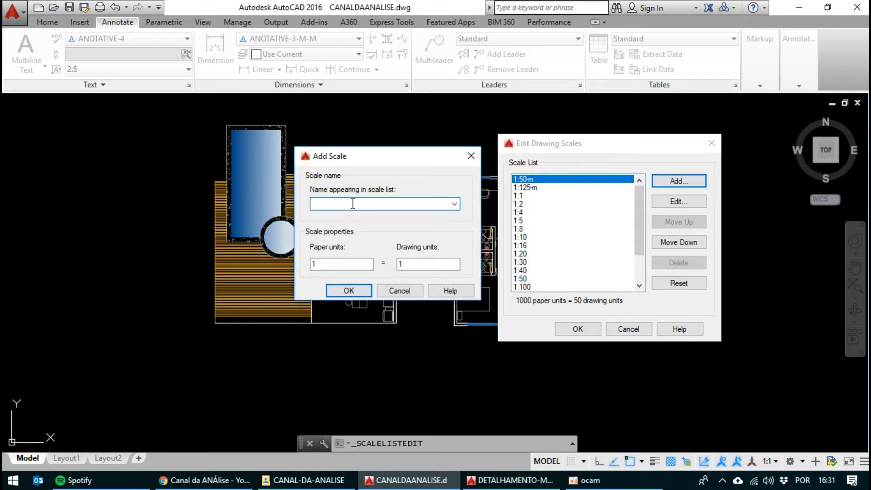
type("1:100-M")
key("BackSpace")
type("m")
left_click(330, 266)
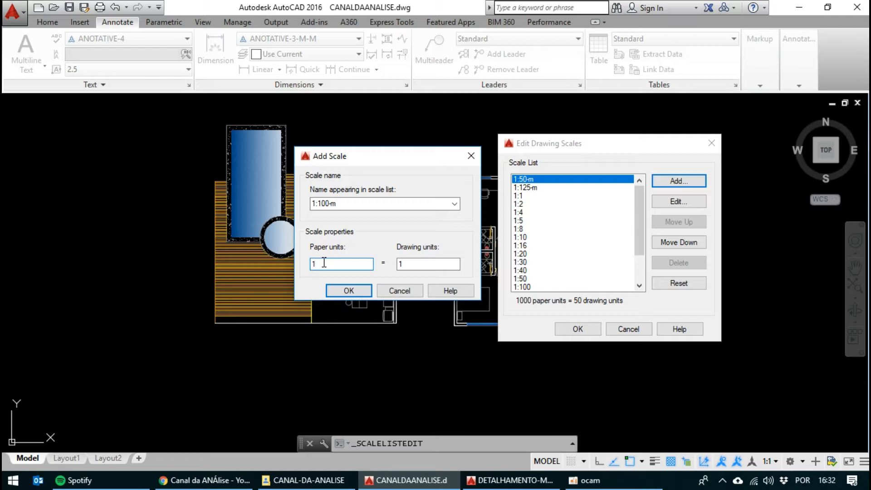
type("000")
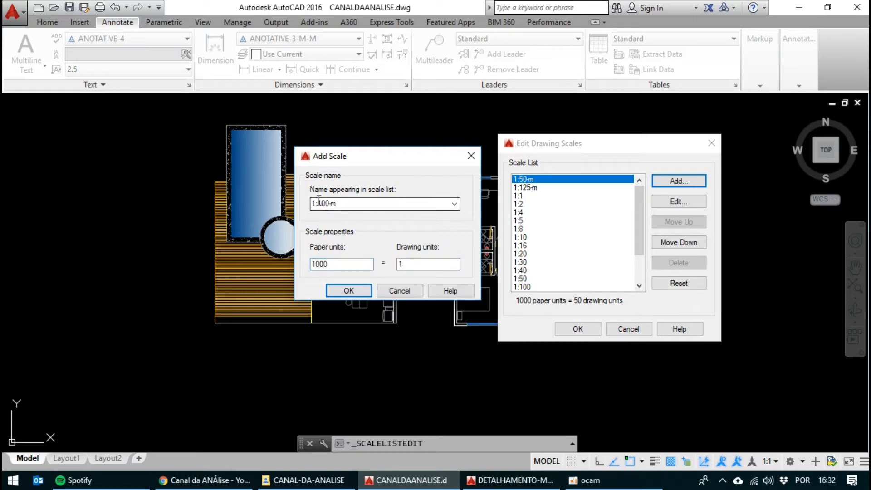
key("Tab")
type("100")
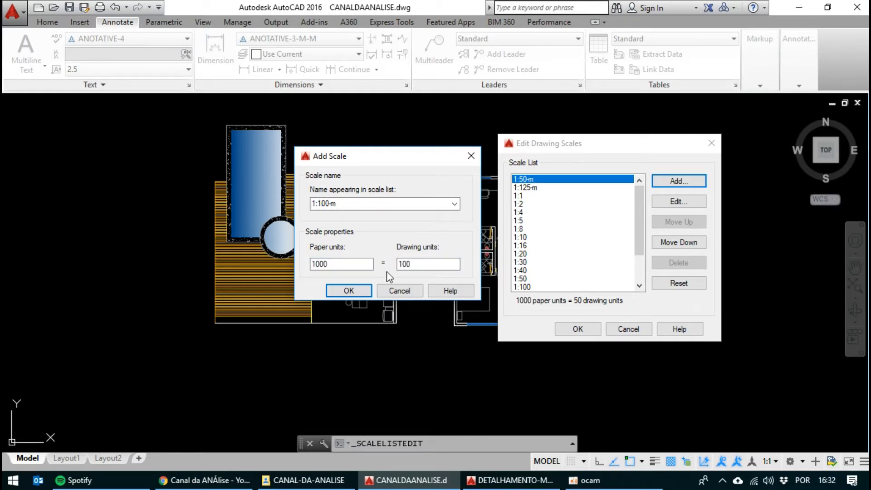
left_click(351, 289)
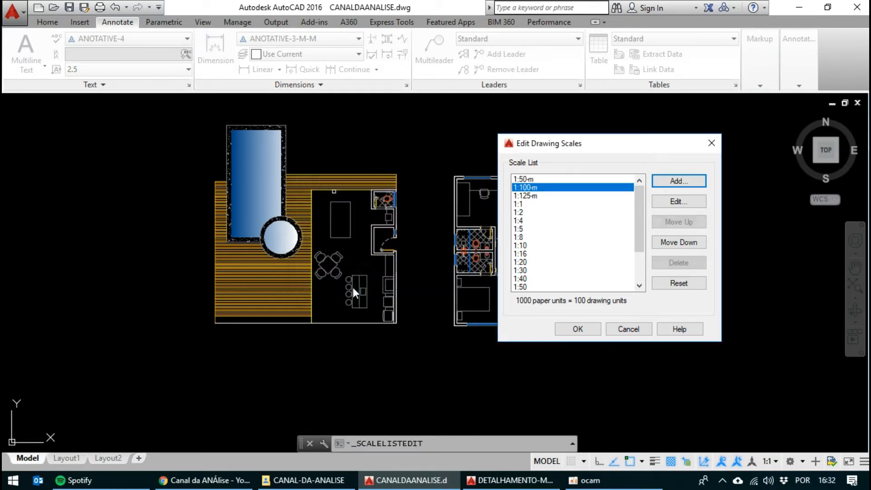
Add a custom scale named 1:75-m with 1000 paper units equal to 75 drawing units.
left_click(679, 186)
type("1:75-m")
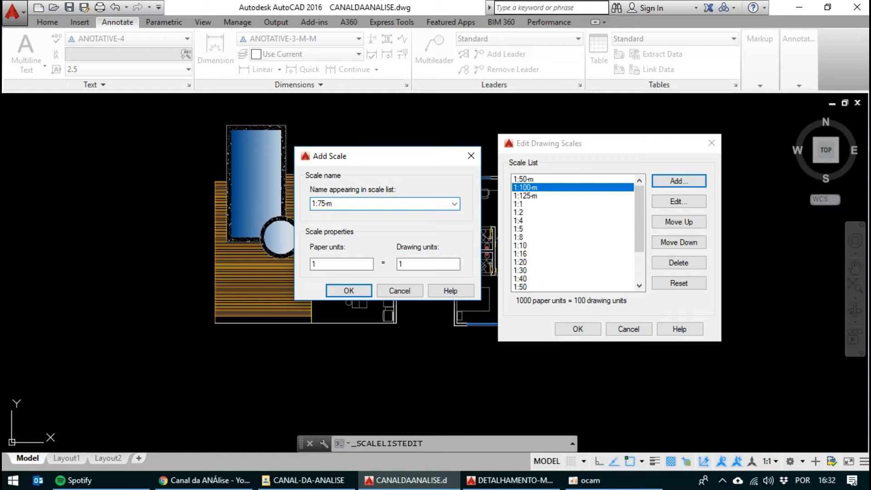
left_click(326, 264)
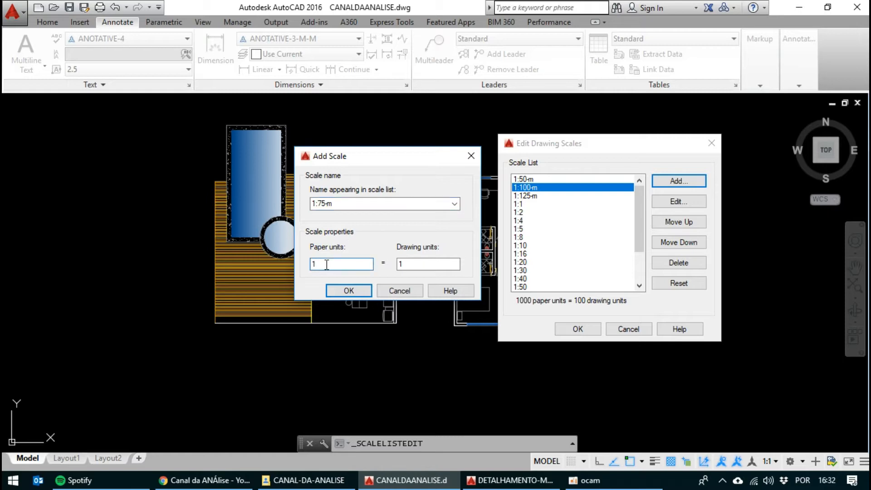
type("1000")
key("shift+Home")
type("1000")
key("Tab")
type("7")
left_click(348, 291)
Add a custom scale named 1:100-cm with 10 paper units equal to 100 drawing units.
left_click(678, 180)
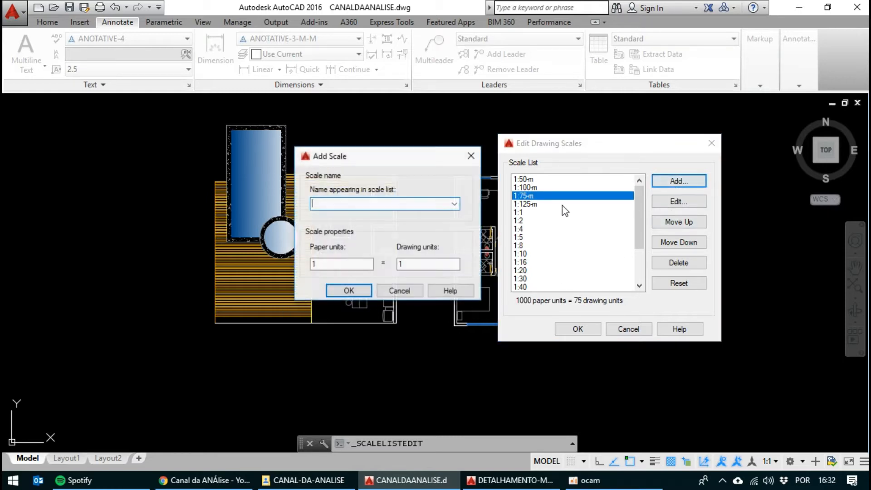
type("1:")
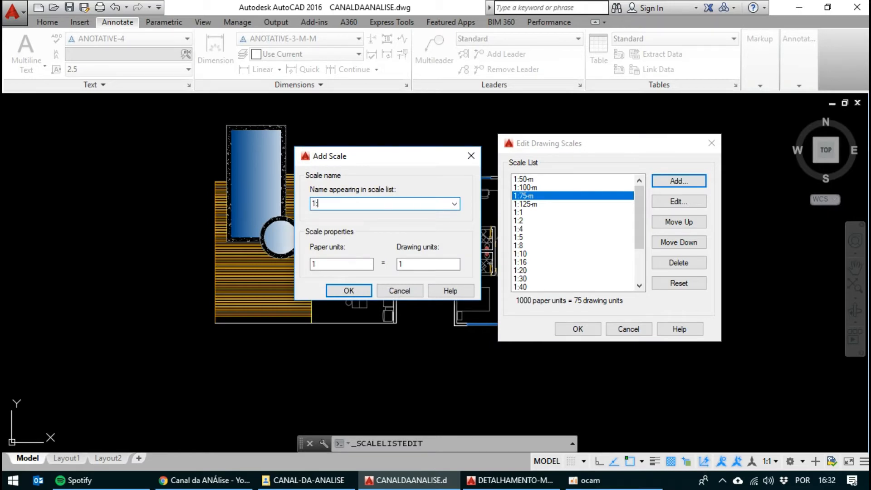
type("100-cm")
key("Tab")
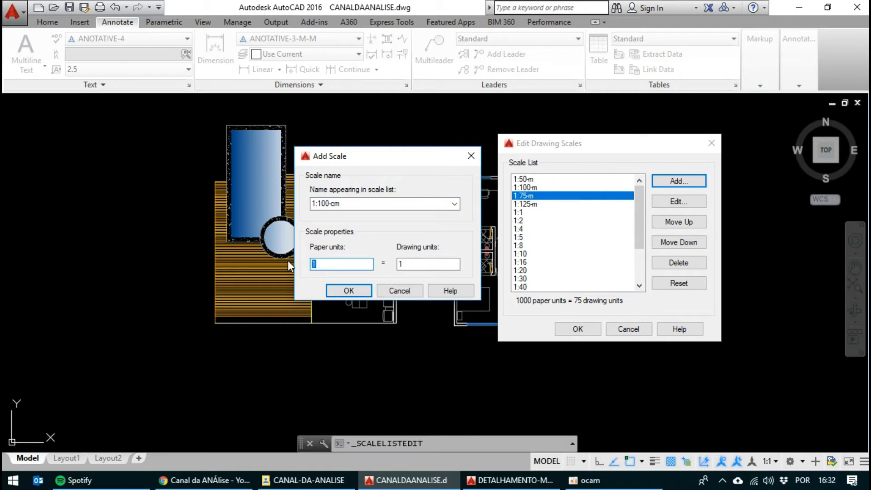
type("10")
left_click(417, 264)
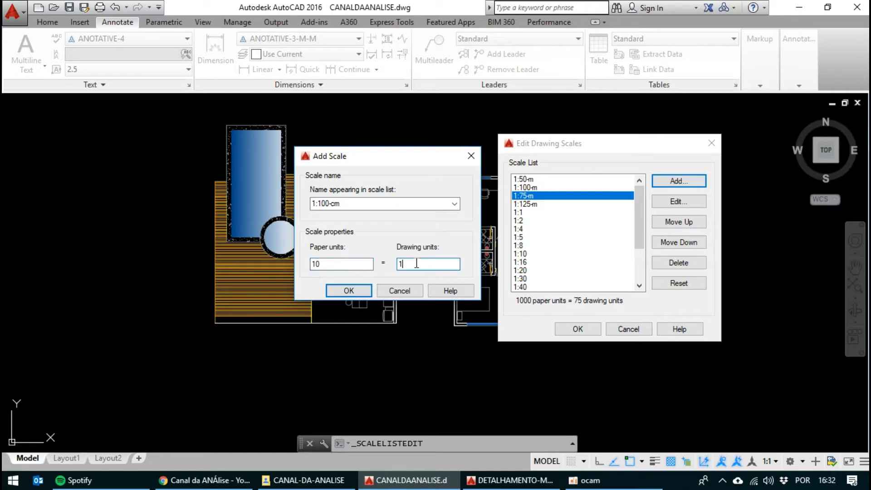
type("00")
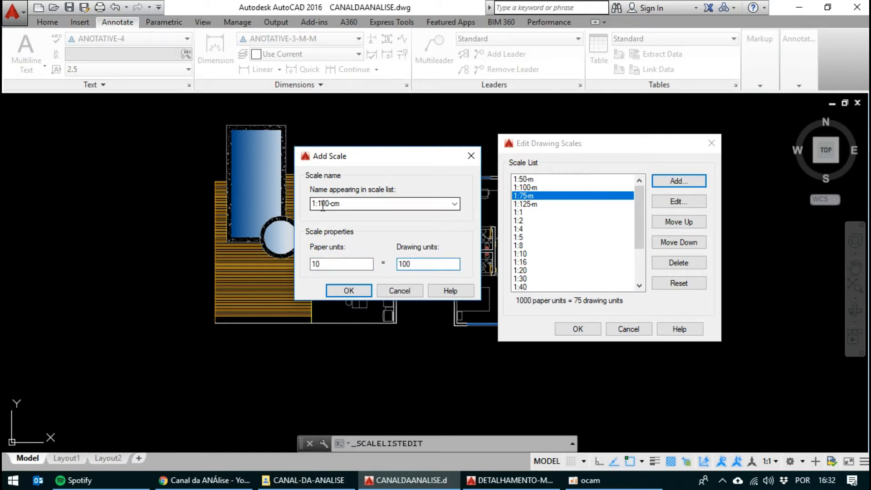
left_click(345, 291)
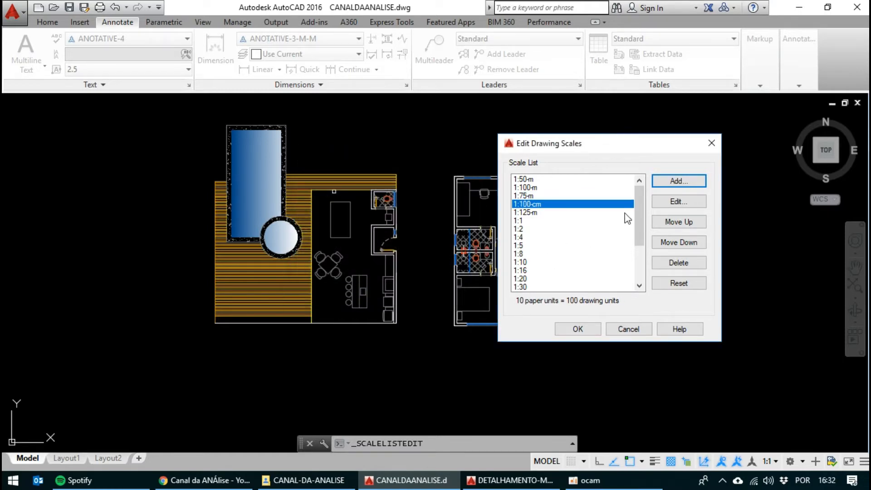
Add a custom scale named 1:100-mm with 1 paper unit equal to 100 drawing units.
left_click(678, 180)
type("1")
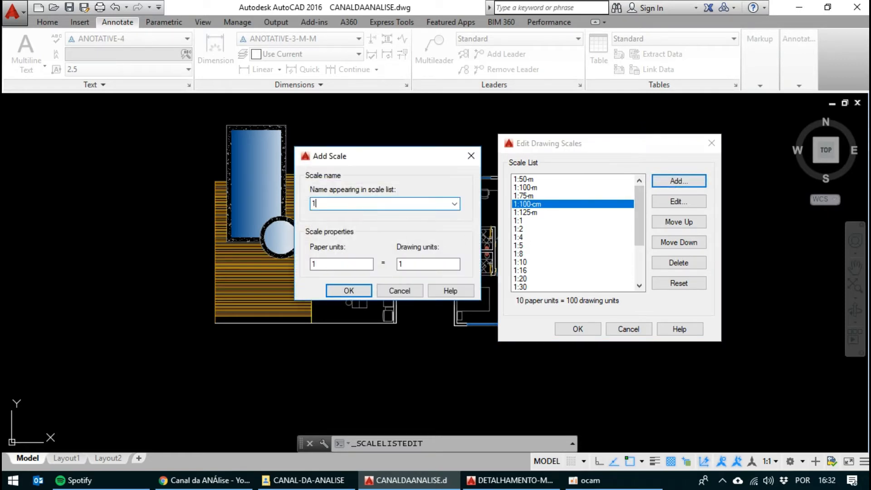
type(":100-mm")
left_click(337, 264)
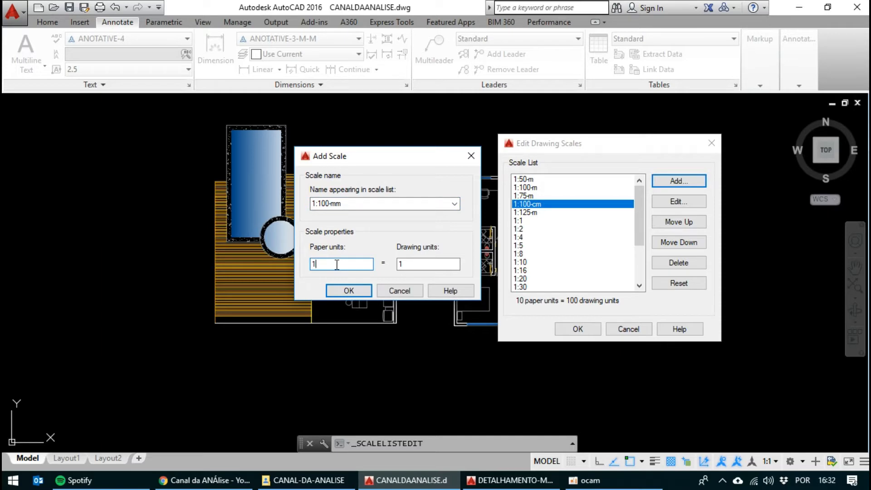
left_click(407, 263)
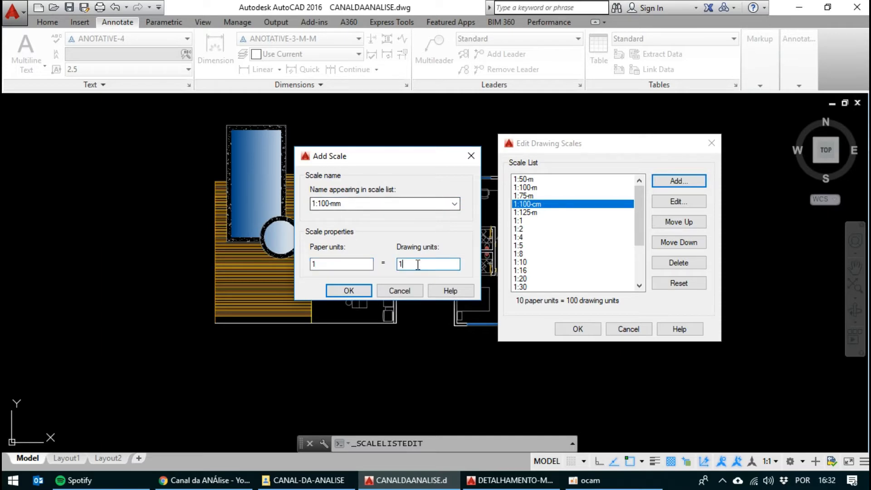
type("00")
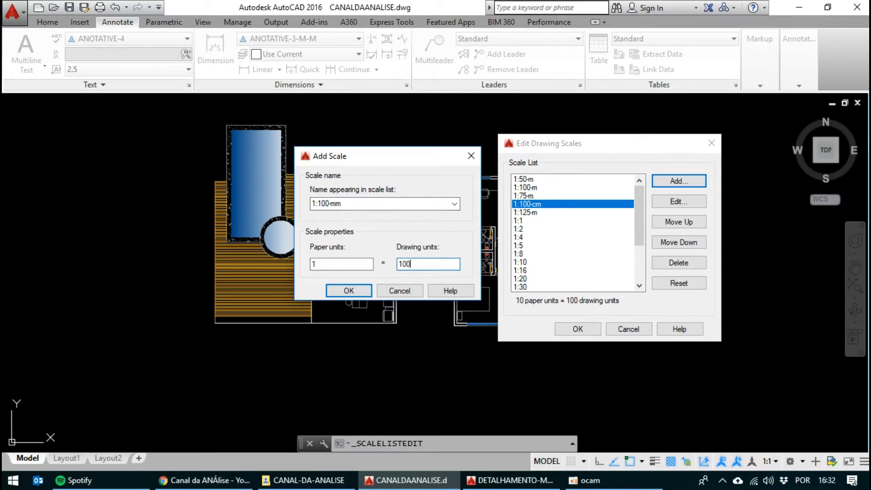
left_click(361, 292)
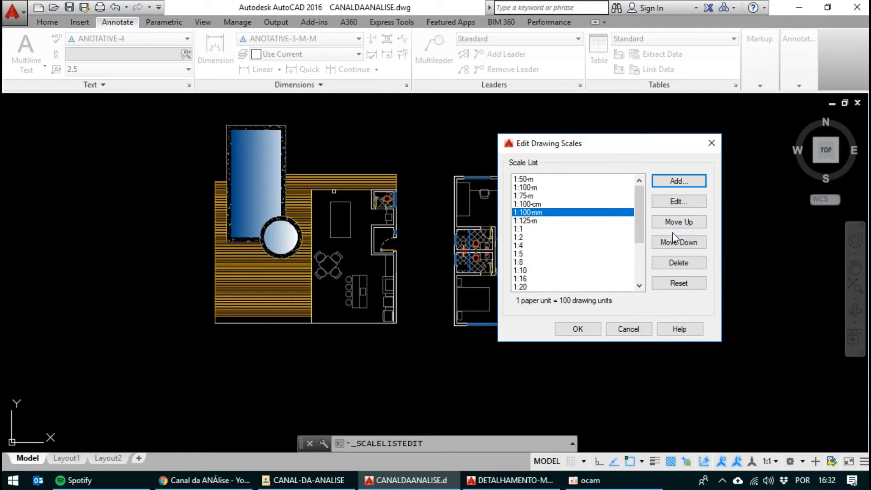
Reorder the scale list so that 1:100-mm is the first entry.
left_click(668, 221)
left_click(668, 221)
left_click(669, 222)
left_click(668, 222)
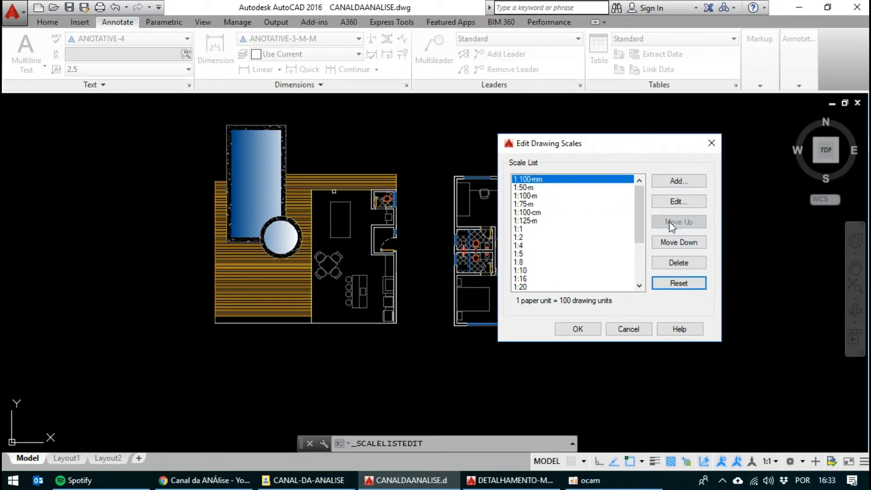
Reorder the 1:50-m scale two places down, directly after 1:75-m in the scale list.
left_click(540, 213)
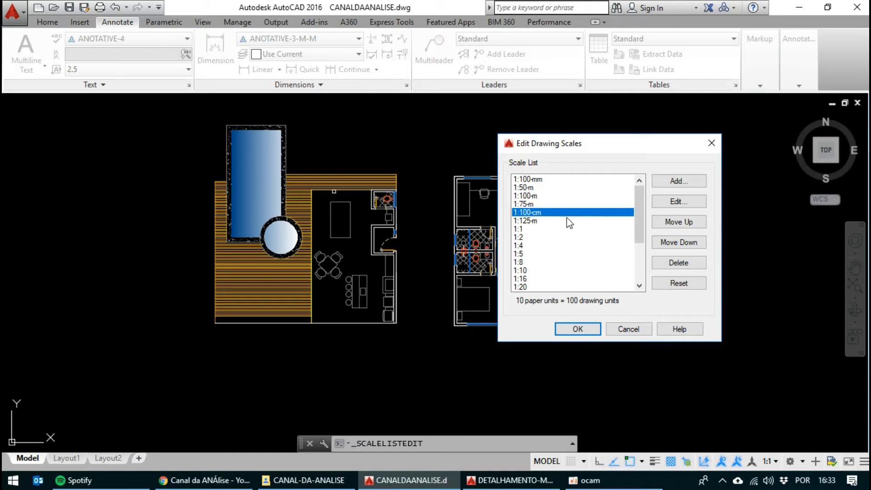
left_click(528, 189)
left_click(662, 244)
left_click(662, 244)
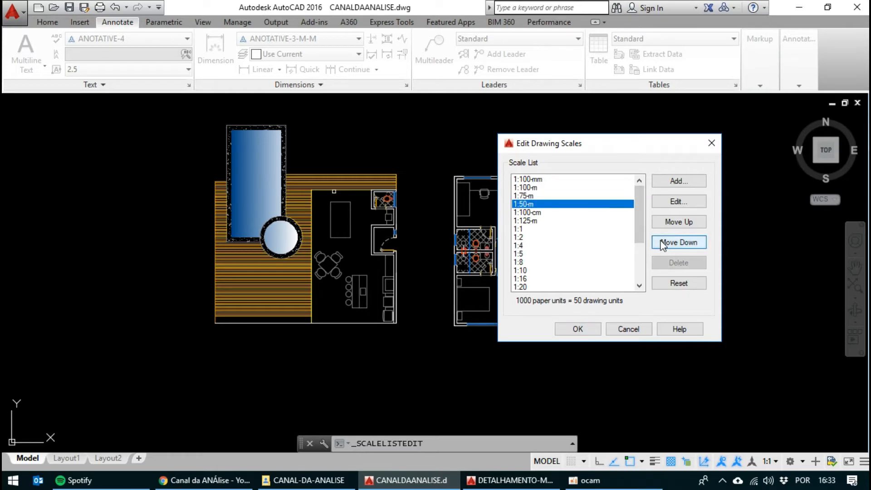
Check the definitions of the 1:100-m, 1:75-m and 1:50-m scales and accept the edited scale list.
left_click(525, 190)
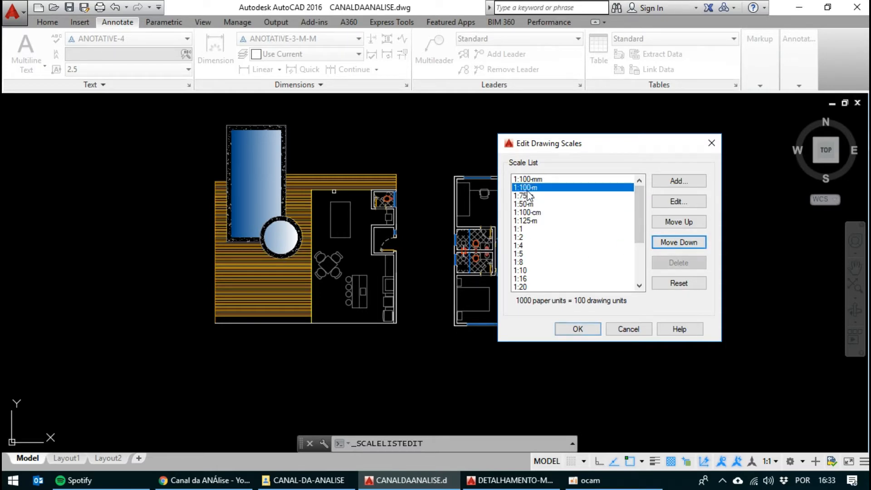
left_click(527, 196)
left_click(528, 202)
left_click(530, 195)
left_click(529, 187)
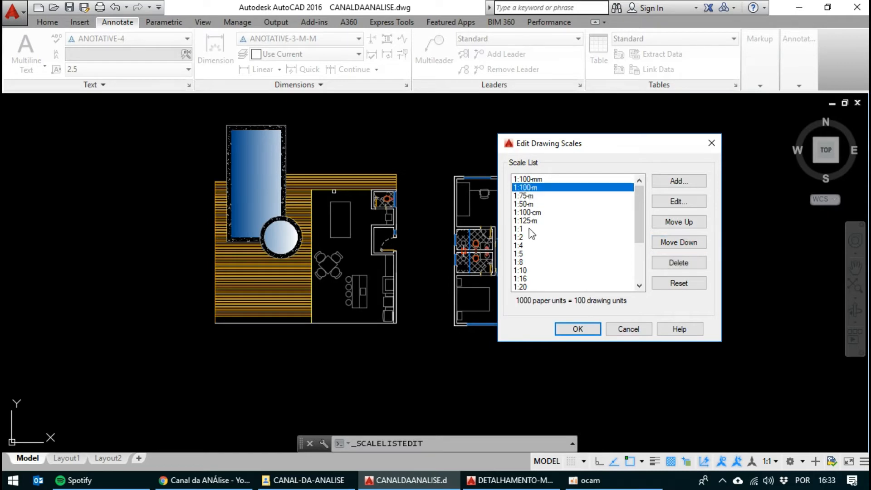
left_click(563, 328)
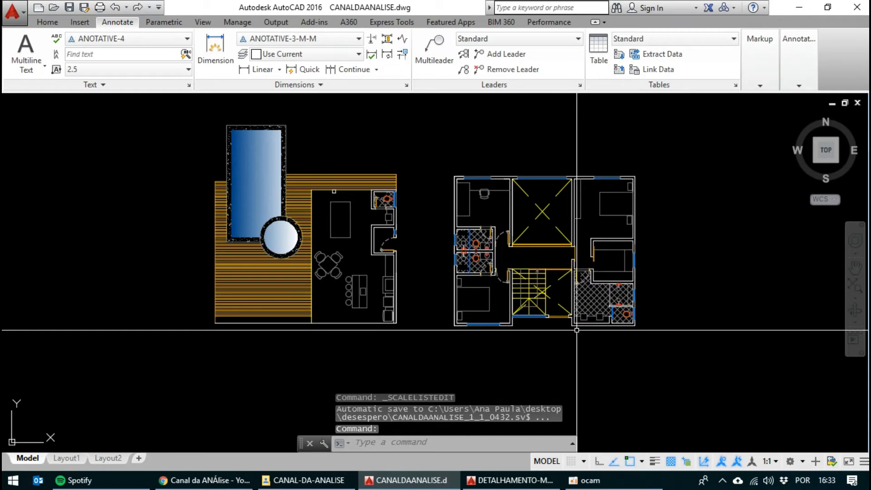
Draw a horizontal line about 1.1 units long outward from the upper floor plan's exterior wall corner beside the toilet, using ortho mode.
type("l")
key("Return")
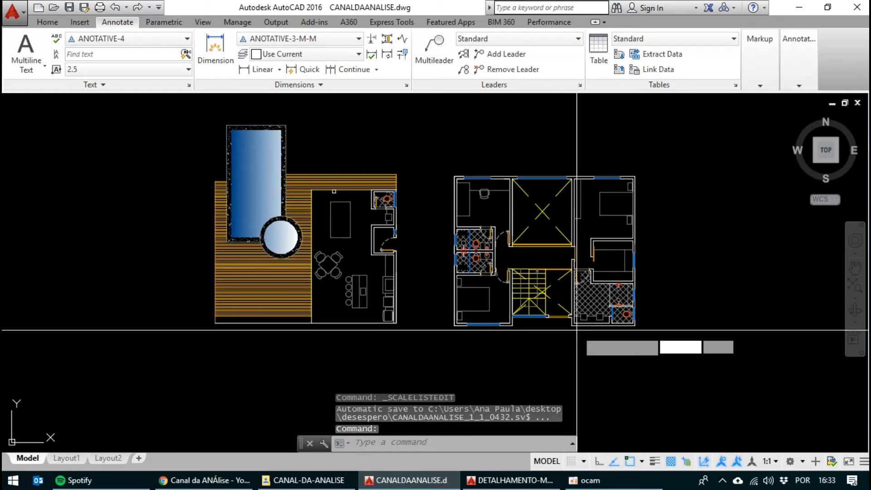
scroll(632, 342, "up", 4)
scroll(633, 352, "up", 3)
left_click(653, 239)
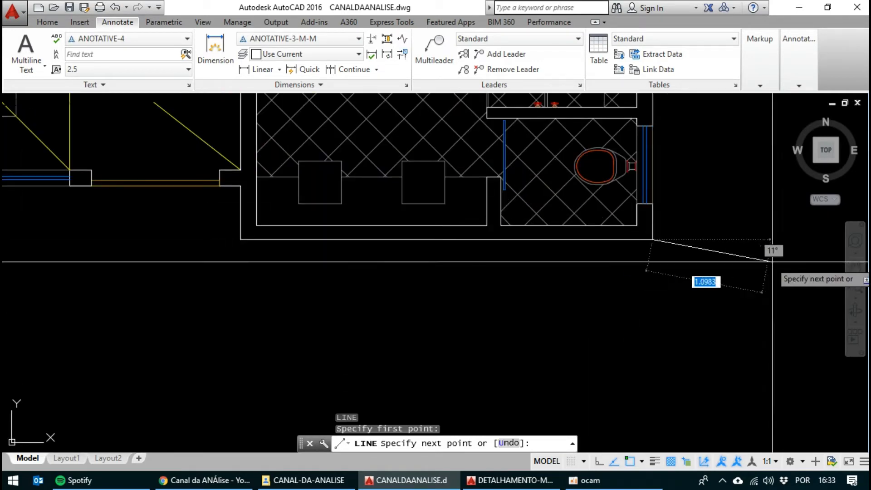
key("F8")
left_click(773, 249)
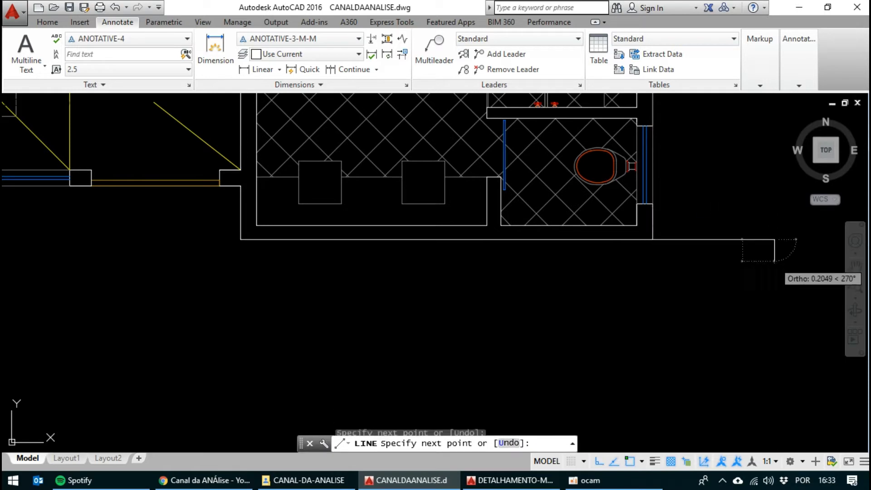
key("Escape")
middle_click_drag(631, 254, 407, 295)
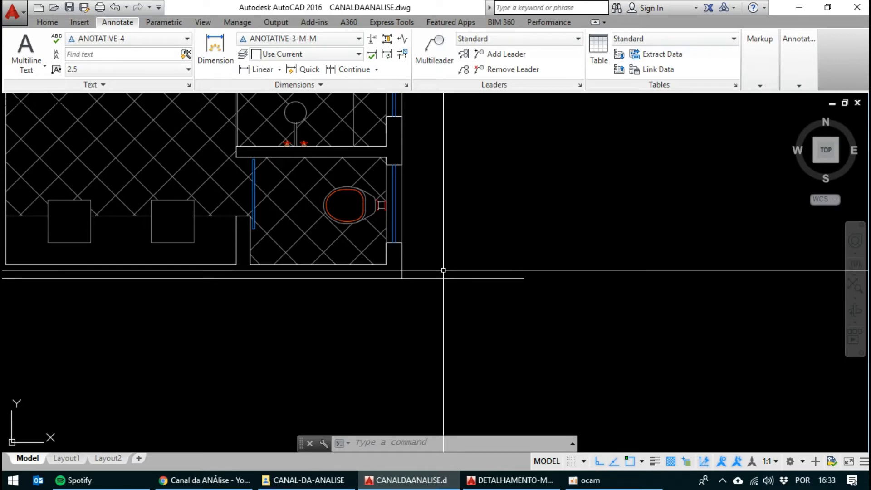
Try to offset the short horizontal line at the exterior wall corner by 15 units.
type("o")
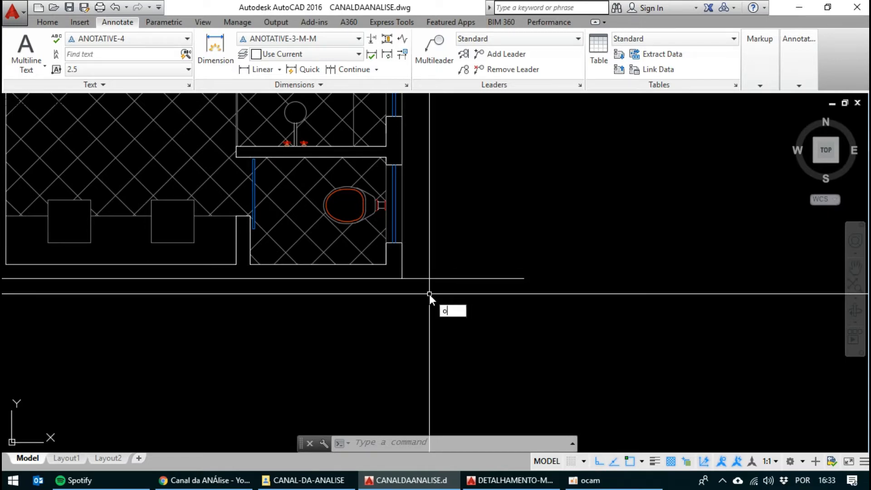
key("Return")
type("15")
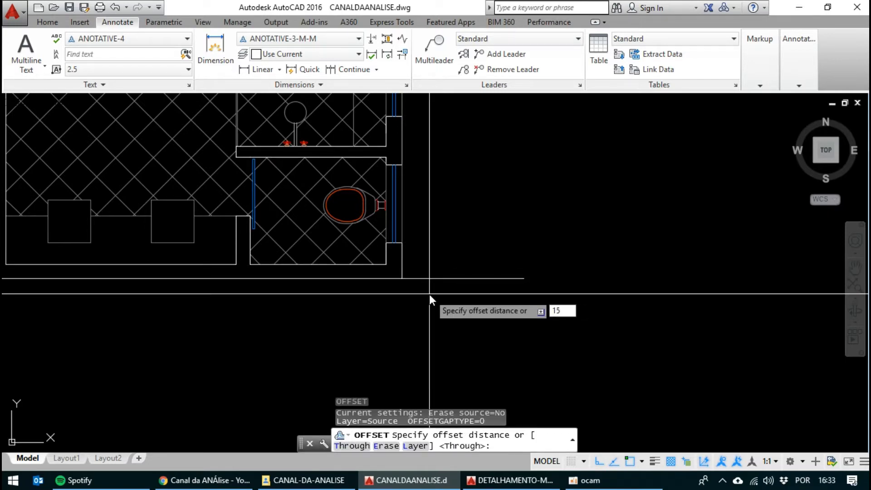
key("Return")
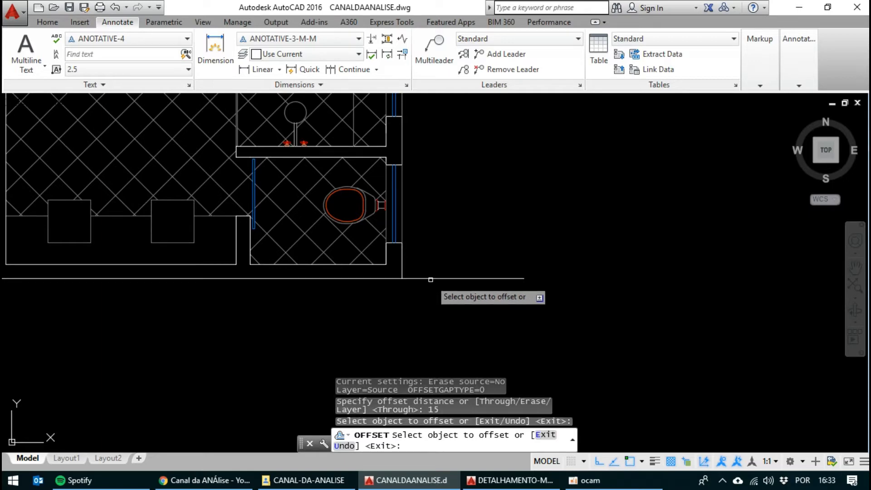
left_click(430, 279)
scroll(443, 159, "down", 5)
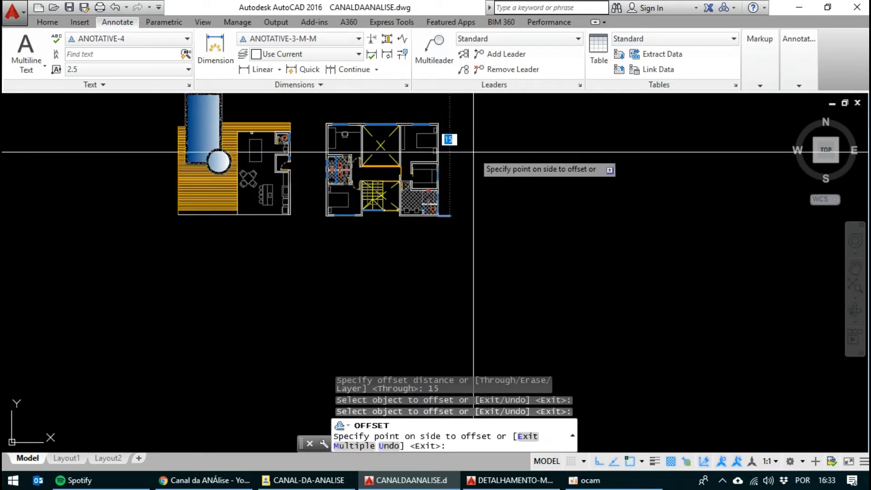
key("Escape")
Try to offset the short horizontal line at the wall corner by .15 units.
scroll(466, 233, "up", 4)
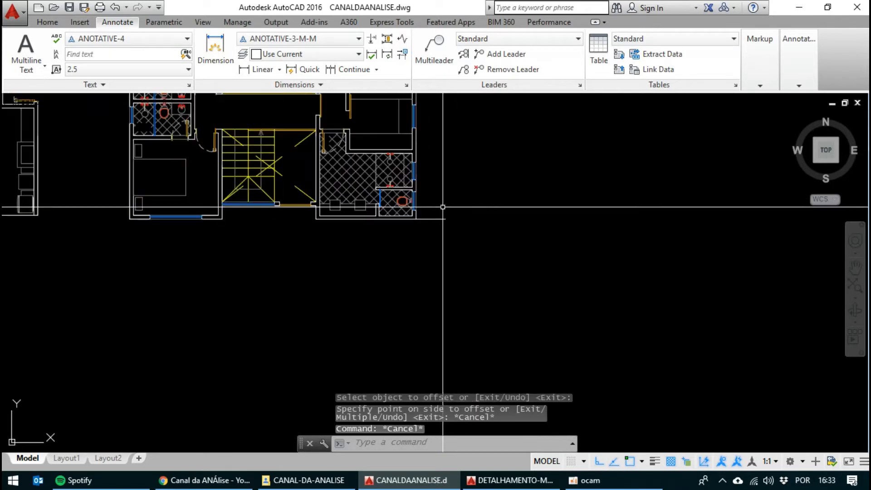
type("O")
key("Escape")
key("Escape")
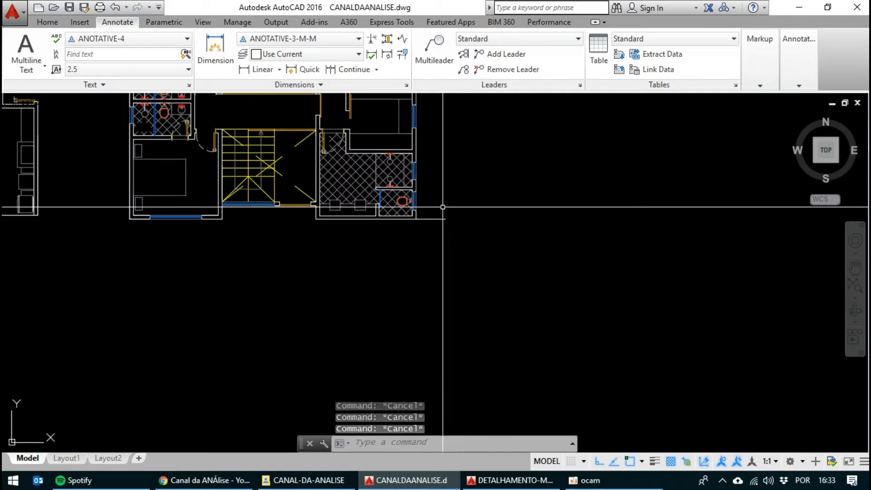
type("O")
key("Return")
type("15")
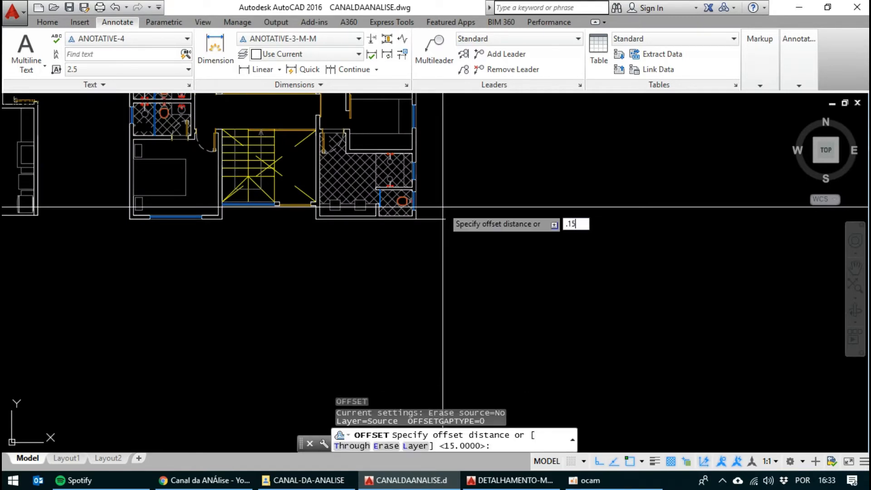
key("Return")
scroll(443, 207, "up", 3)
left_click(436, 227)
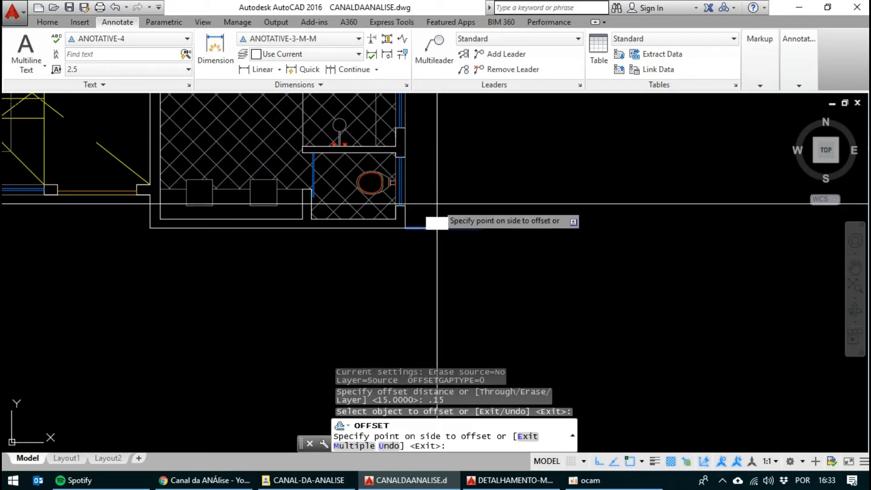
key("Escape")
key("Escape")
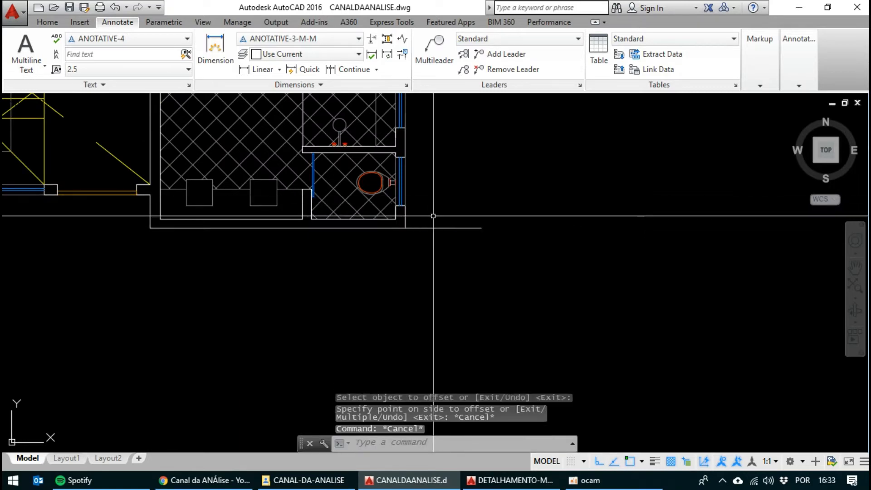
Delete the short horizontal line extending from the exterior wall corner.
left_click(414, 228)
key("Delete")
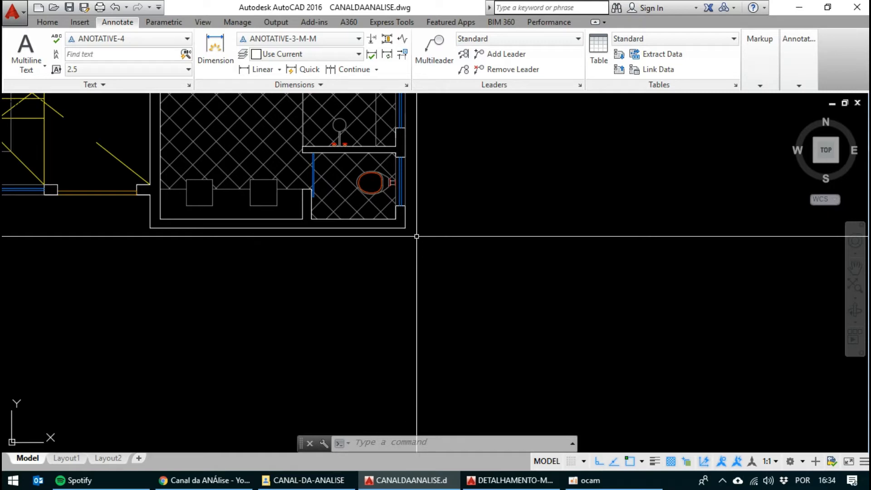
scroll(416, 236, "down", 6)
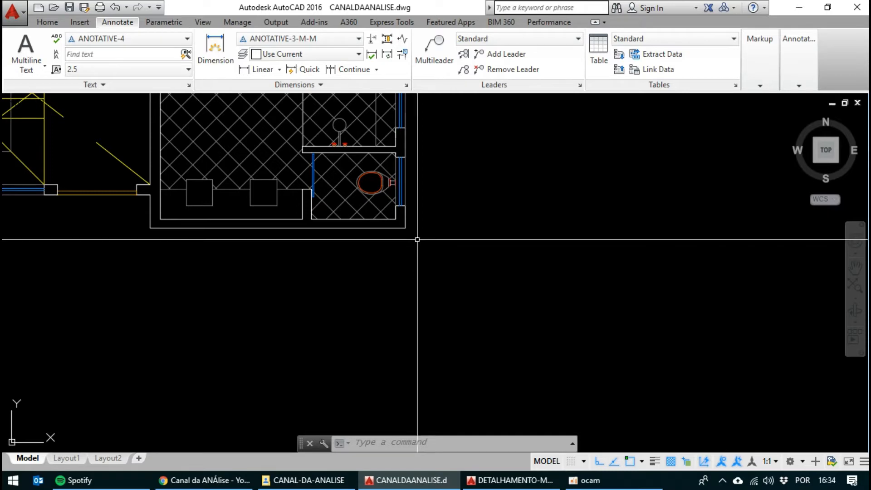
middle_click_drag(376, 304, 434, 319)
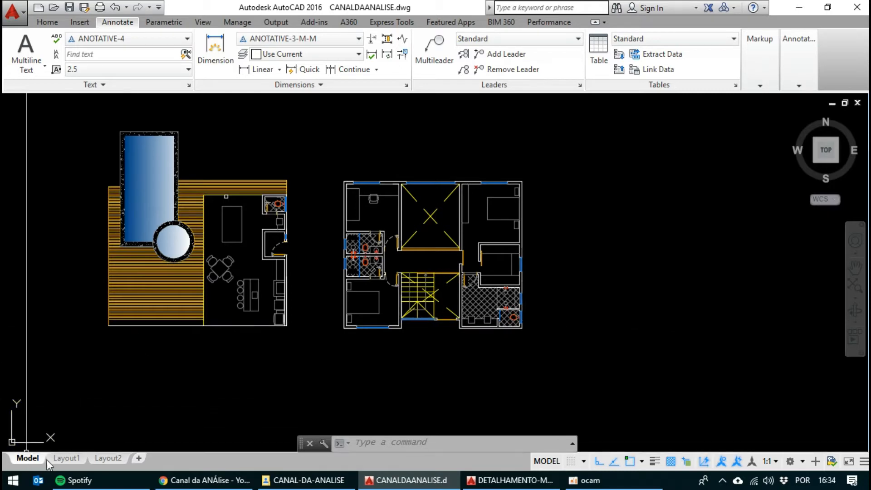
Switch to Layout1 and draw a 210 by 297 rectangle in the empty area beside the existing sheet.
left_click(69, 458)
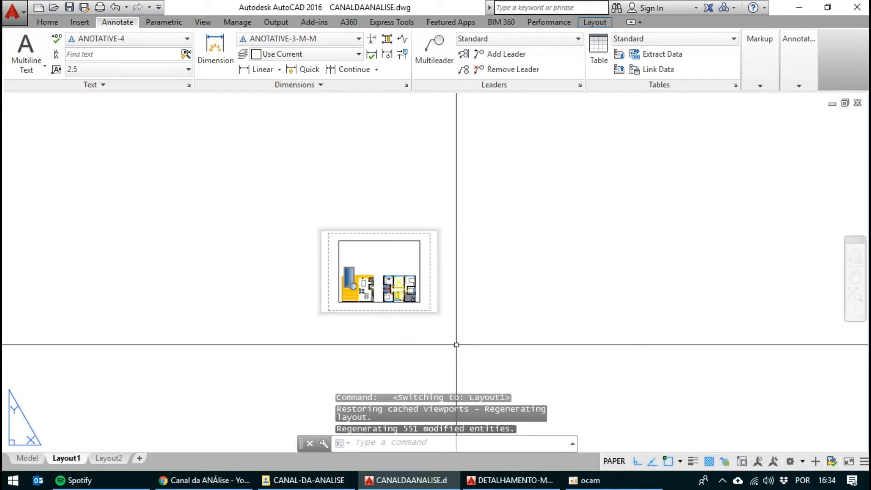
middle_click_drag(455, 345, 350, 317)
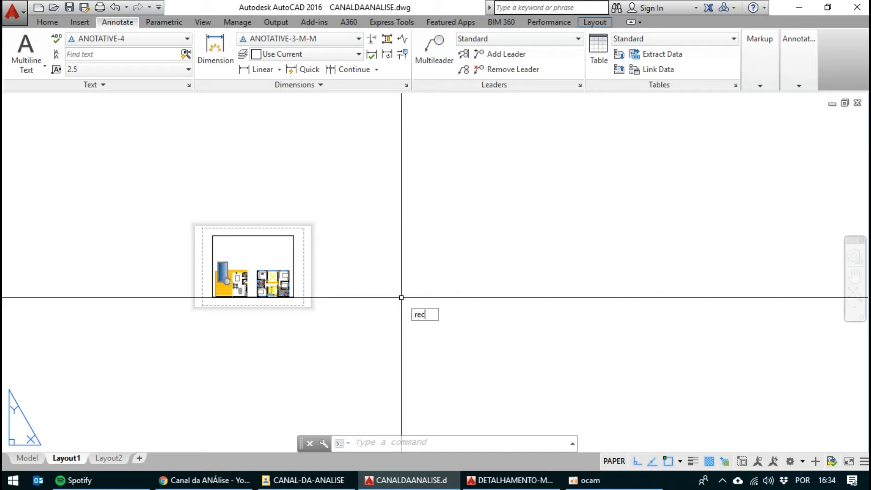
key("Return")
left_click(401, 298)
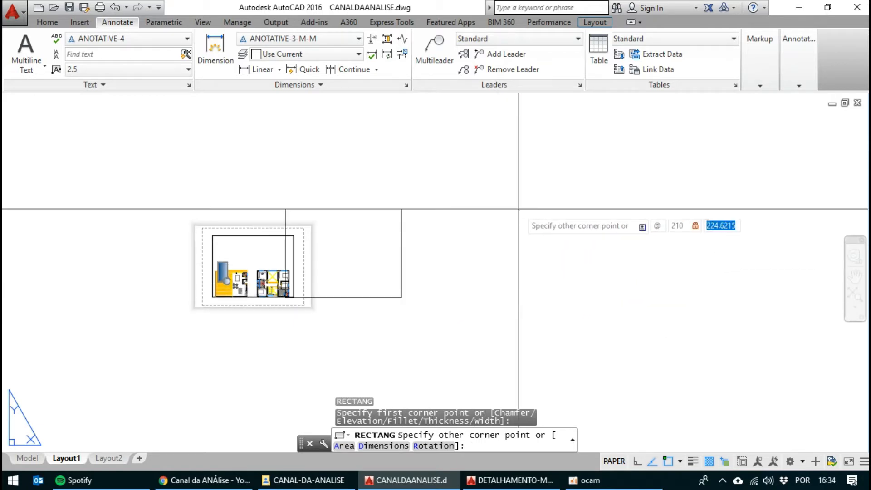
key("Return")
key("Escape")
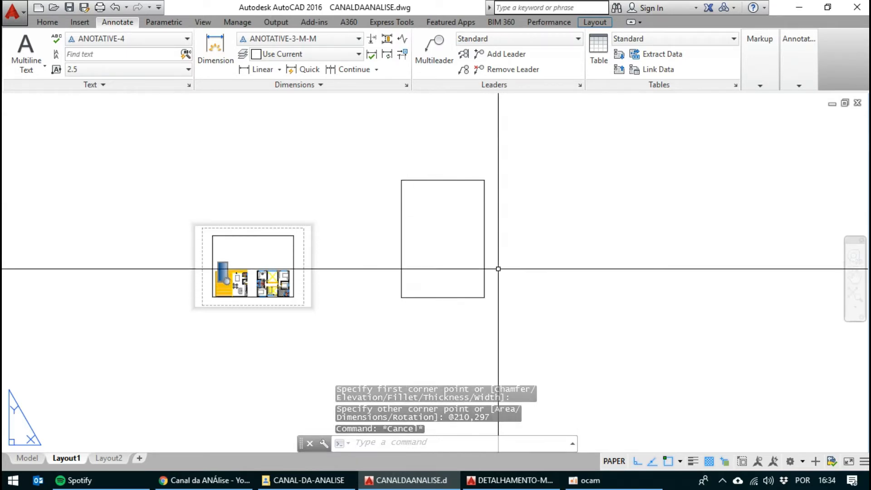
middle_click_drag(502, 268, 456, 268)
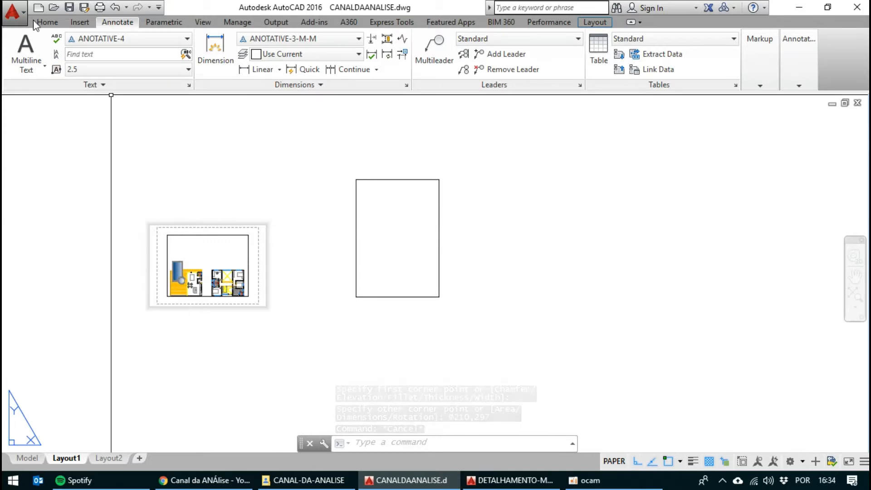
Create a new layer named VIEWPORT.
left_click(47, 22)
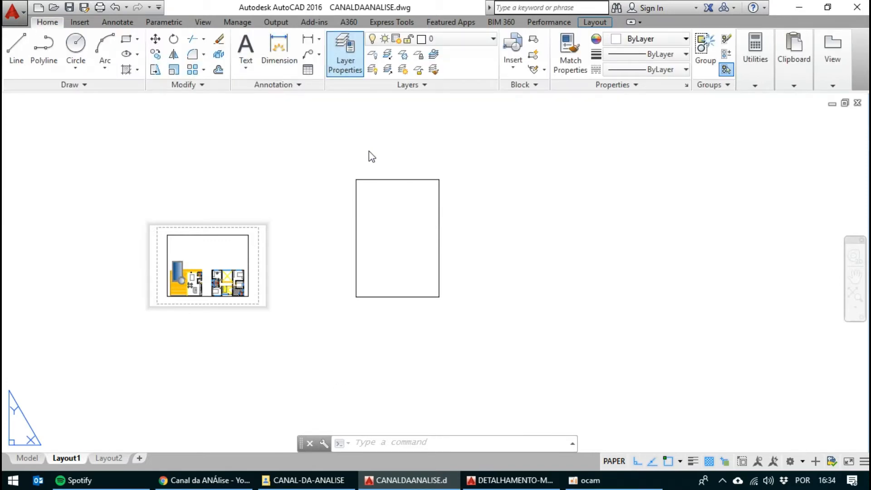
left_click(345, 54)
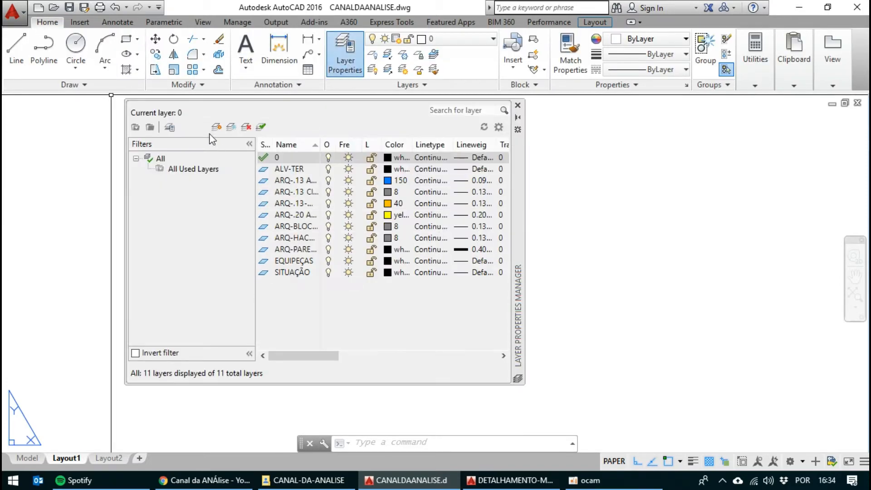
left_click(216, 127)
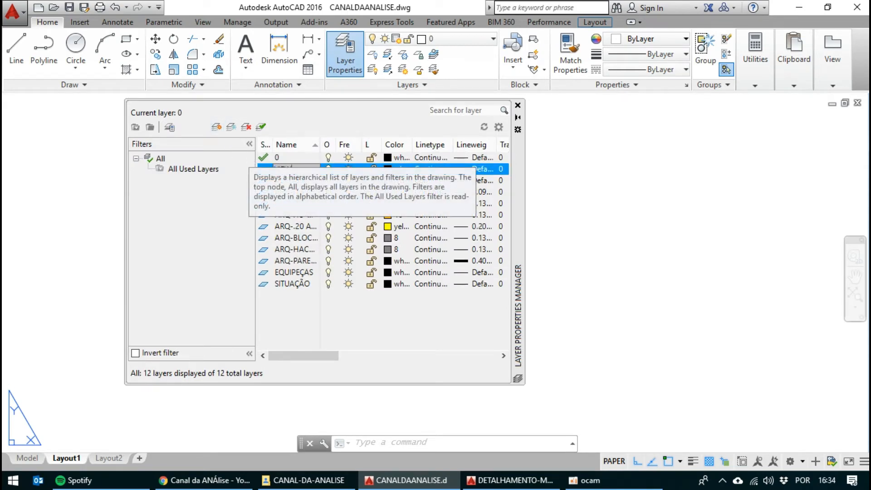
type("VIEWPORT")
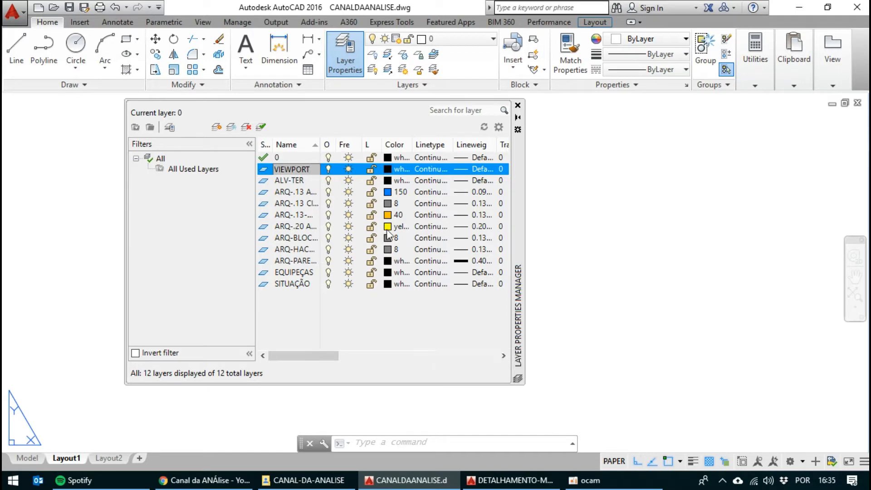
Set the VIEWPORT layer's color to magenta and close the layer manager.
left_click(389, 169)
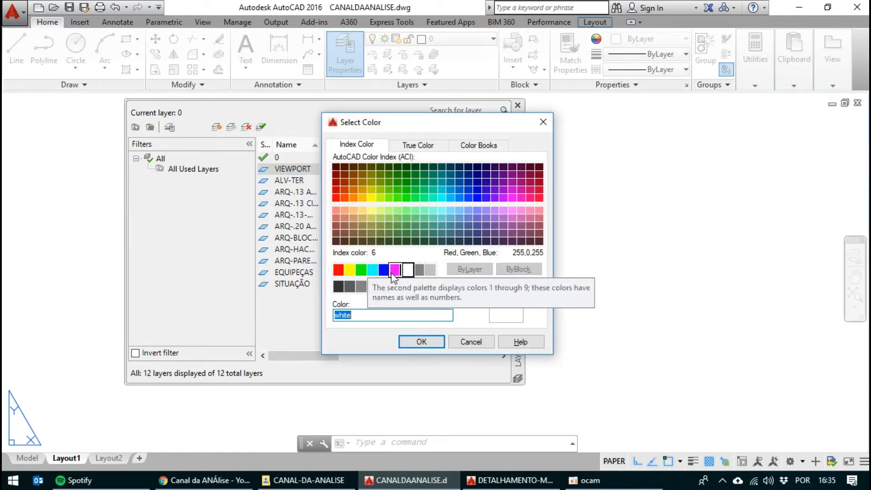
left_click(453, 345)
left_click(389, 171)
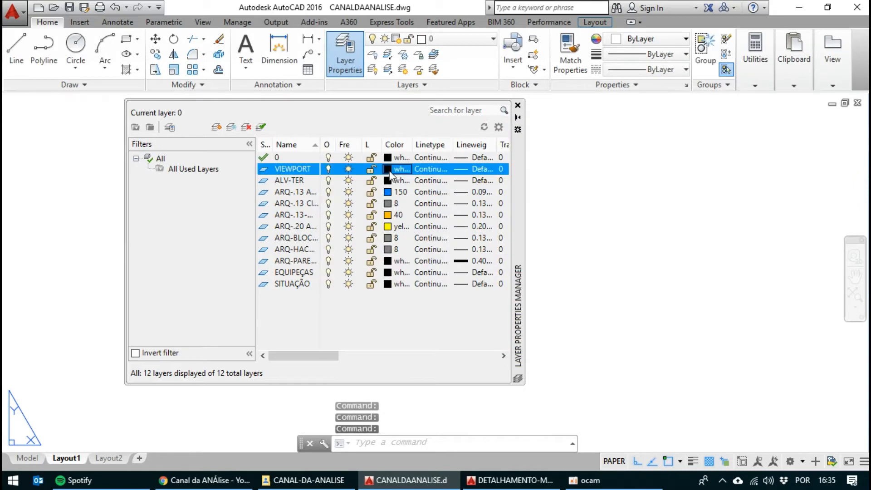
left_click(394, 270)
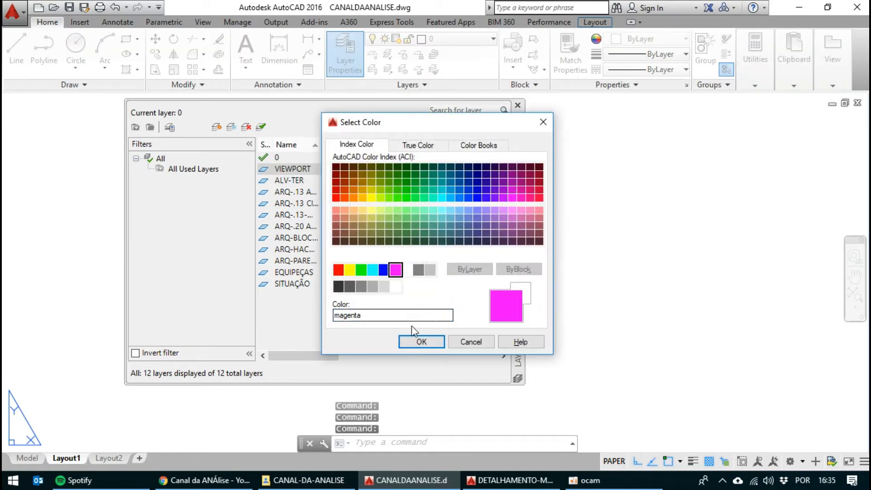
left_click(419, 338)
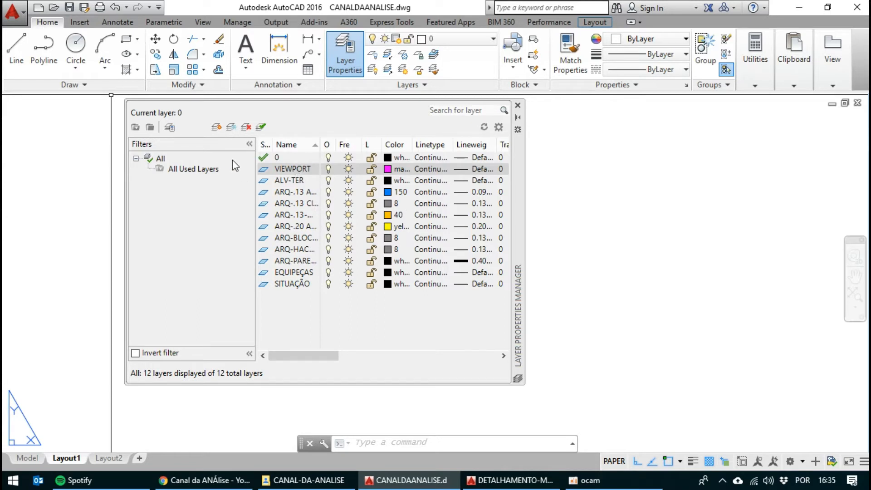
left_click(517, 106)
left_click(503, 203)
left_click(411, 204)
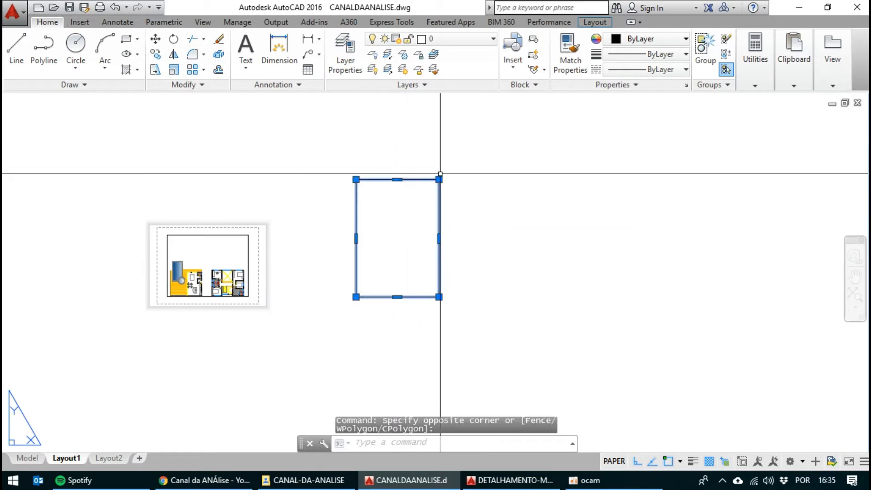
key("Escape")
key("Escape")
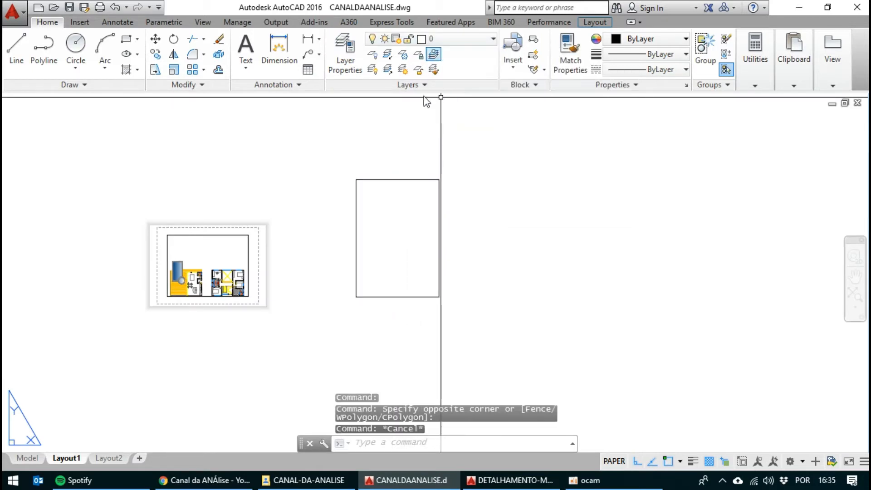
key("Escape")
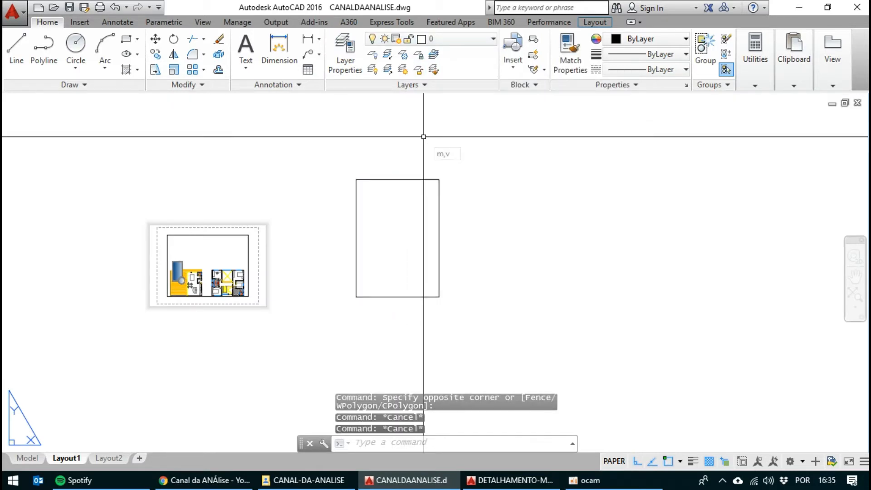
Create a rectangular viewport with MVIEW in the empty area on the far side of the 210 by 297 rectangle from the sheet.
type("m")
key("Return")
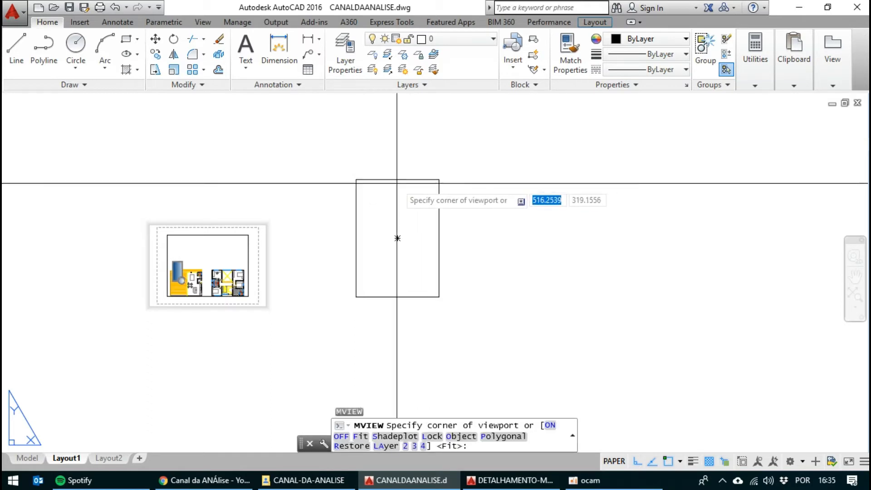
left_click(496, 172)
left_click(581, 217)
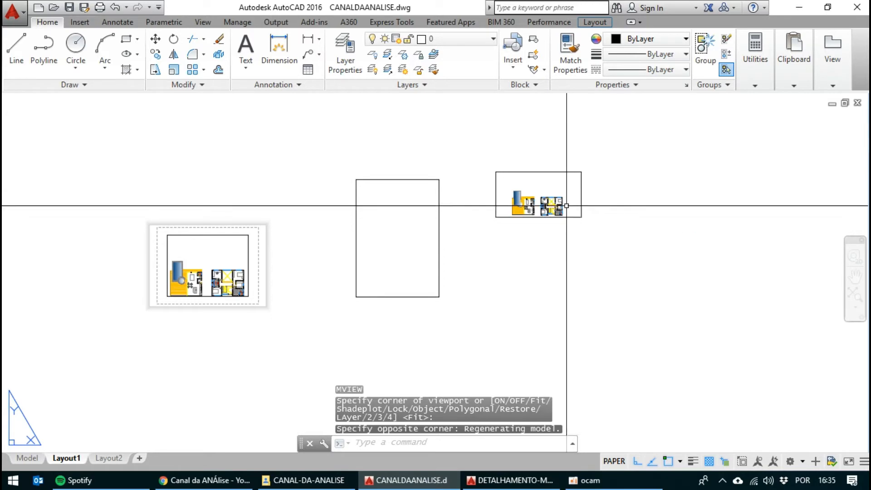
Enter the new viewport's model space and return to paper space.
scroll(565, 201, "up", 2)
double_click(537, 191)
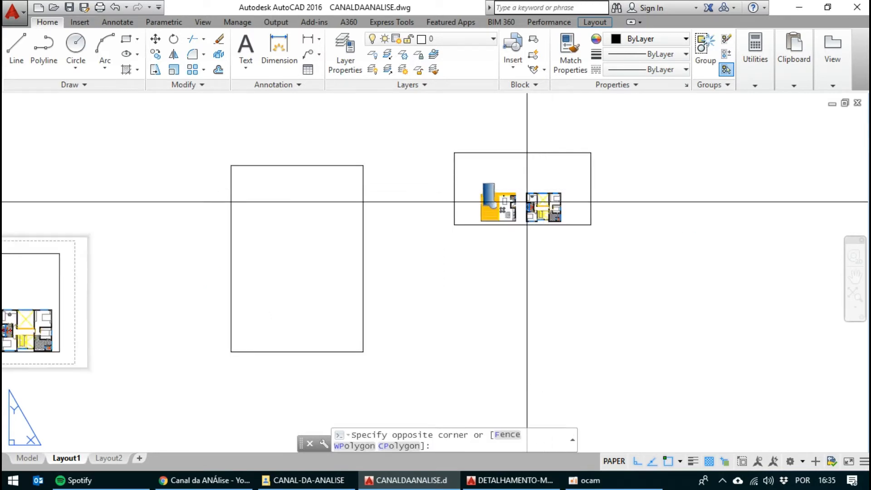
double_click(553, 259)
key("Escape")
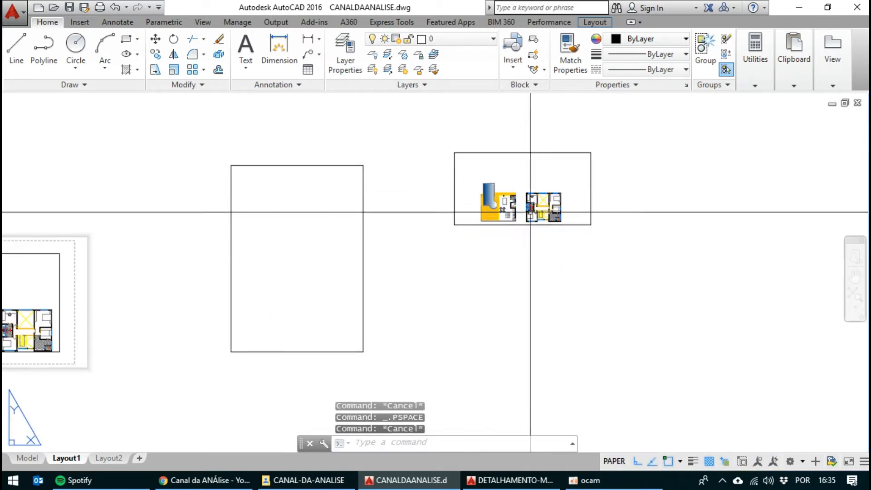
Assign the new viewport to the VIEWPORT layer and clear the selection.
left_click(498, 152)
left_click(480, 117)
left_click(458, 162)
left_click(438, 45)
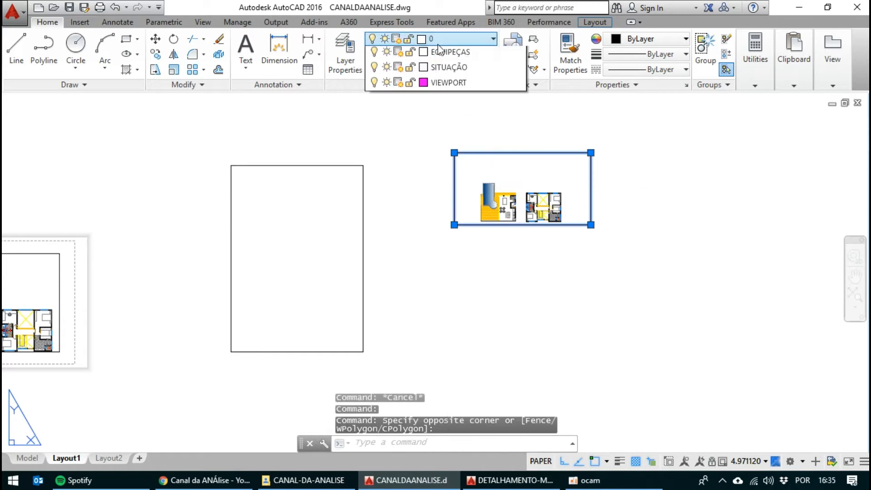
left_click(444, 220)
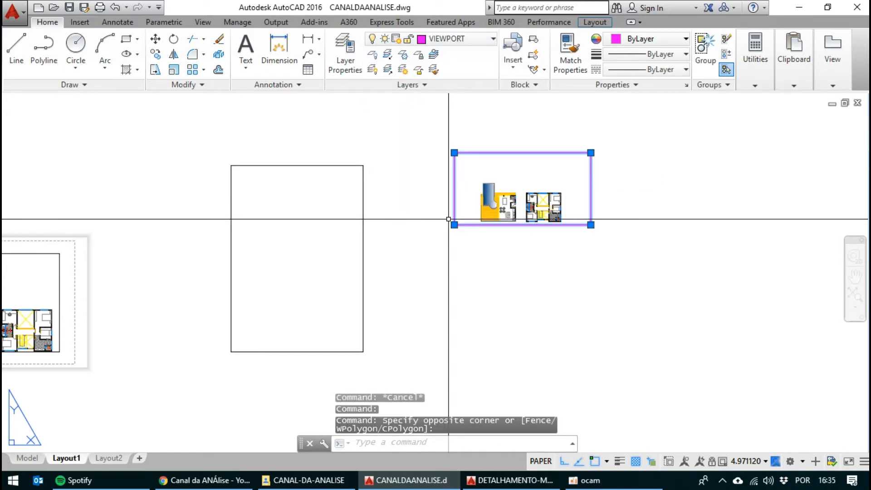
key("Escape")
Freeze the VIEWPORT layer to hide the viewport border, and thaw it again.
left_click(441, 44)
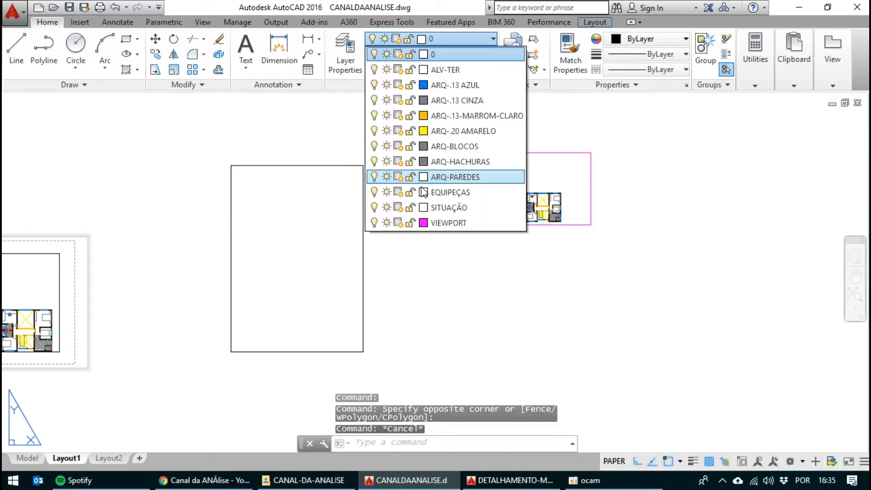
left_click(386, 223)
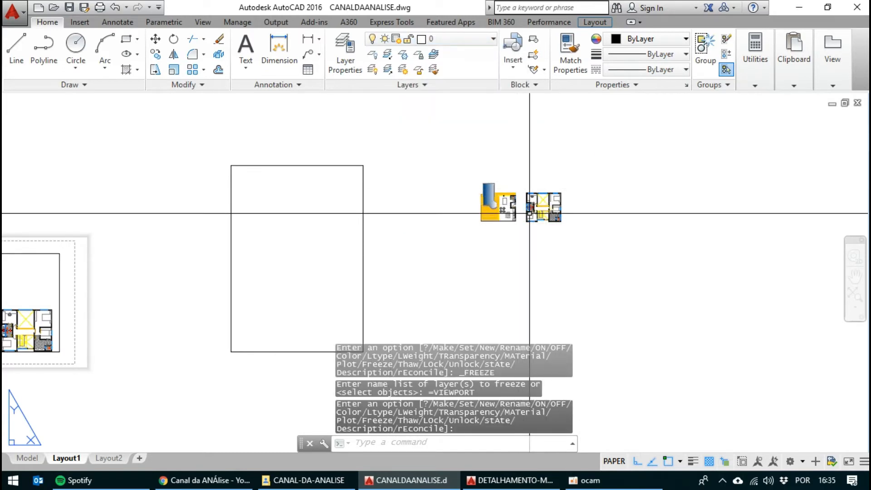
left_click(452, 38)
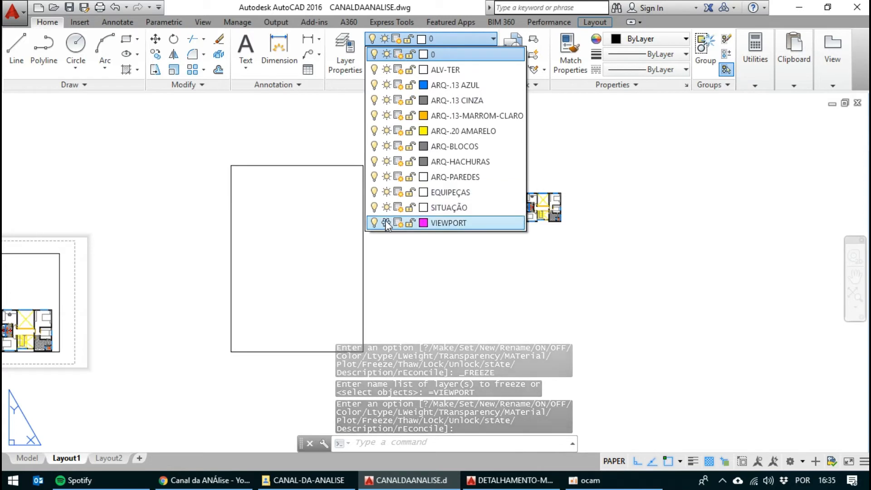
left_click(386, 222)
left_click(564, 248)
key("Escape")
Move the viewport by its upper-left corner onto the upper-left corner of the 210 by 297 rectangle.
left_click(575, 221)
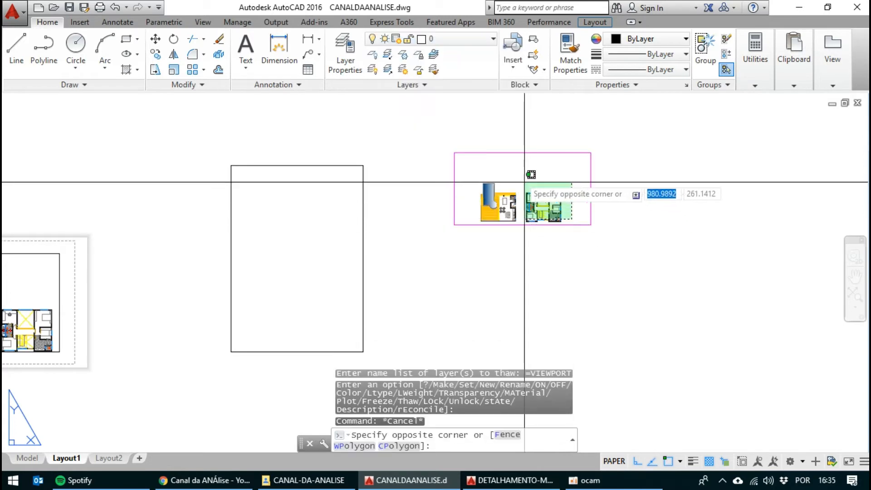
left_click(496, 135)
type("m")
key("Return")
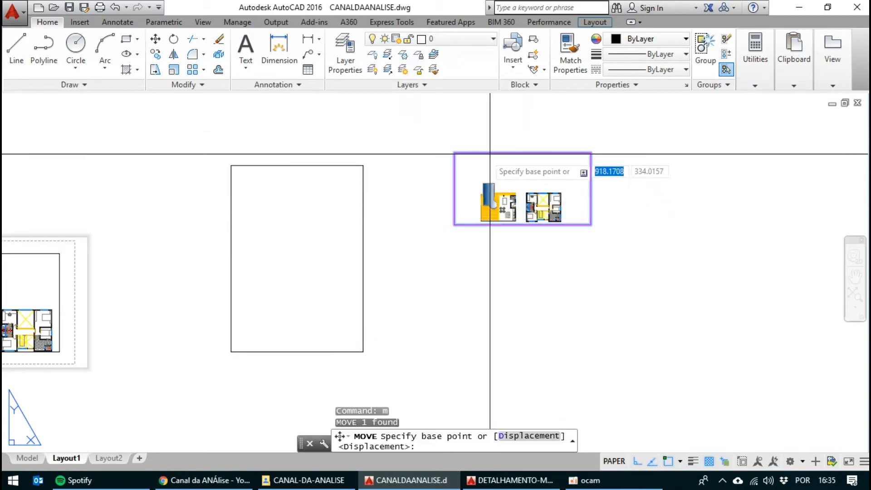
left_click(454, 153)
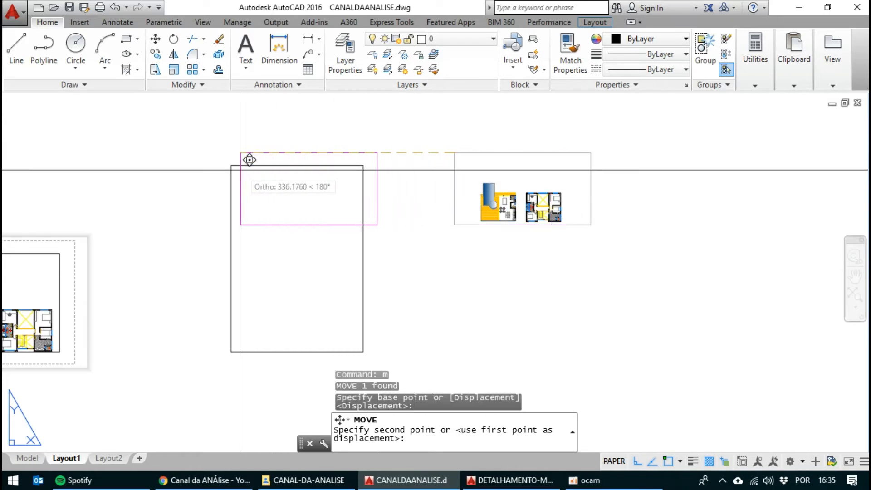
left_click(231, 166)
key("Escape")
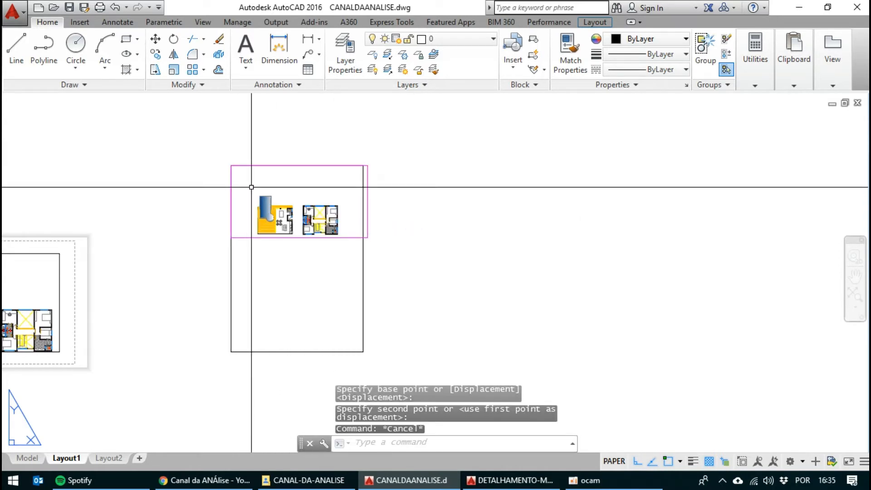
Activate the viewport, set its scale to 1:100-m and reposition the drawing to center the bedroom floor plan.
scroll(254, 191, "up", 2)
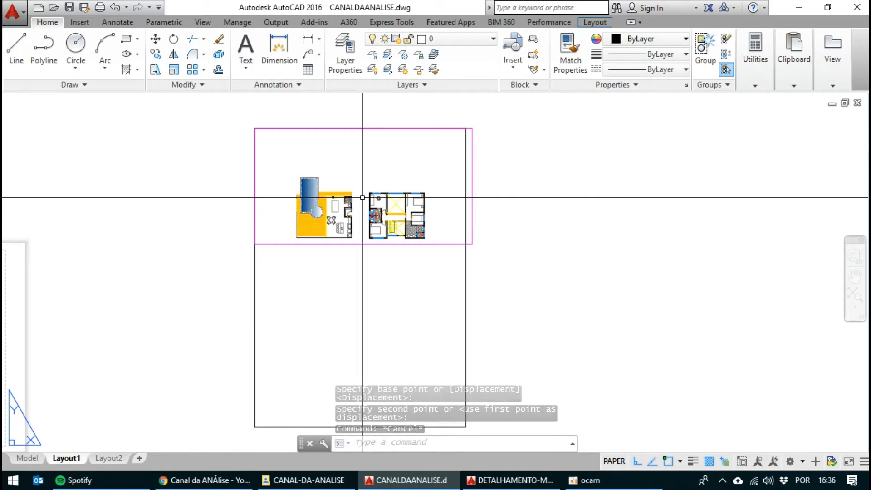
double_click(371, 171)
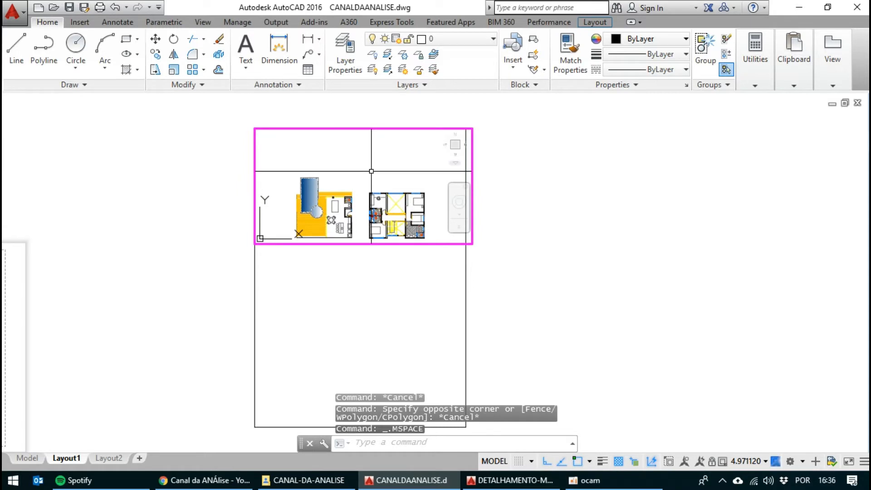
scroll(371, 171, "down", 3)
scroll(371, 171, "up", 3)
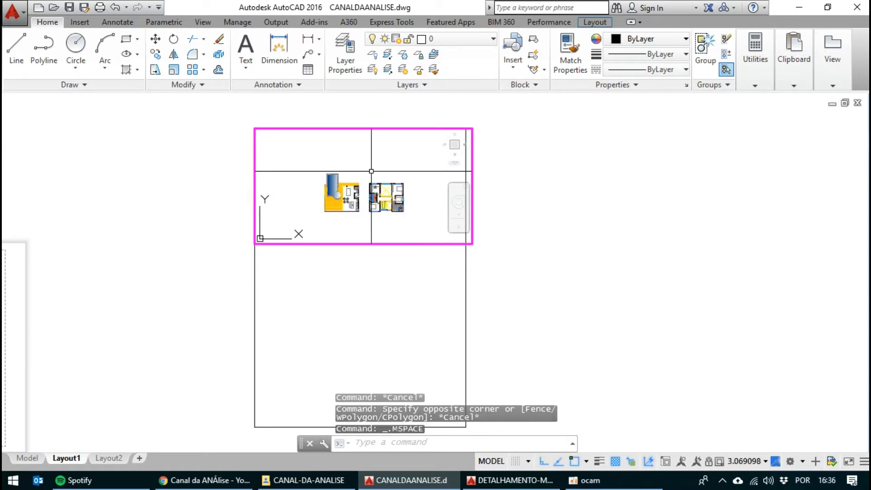
scroll(371, 171, "down", 2)
scroll(370, 170, "up", 2)
scroll(371, 171, "down", 4)
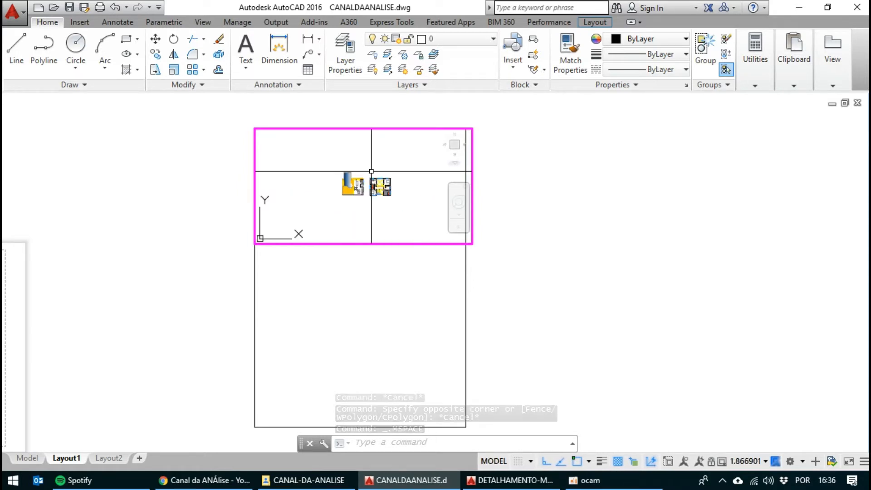
left_click(746, 461)
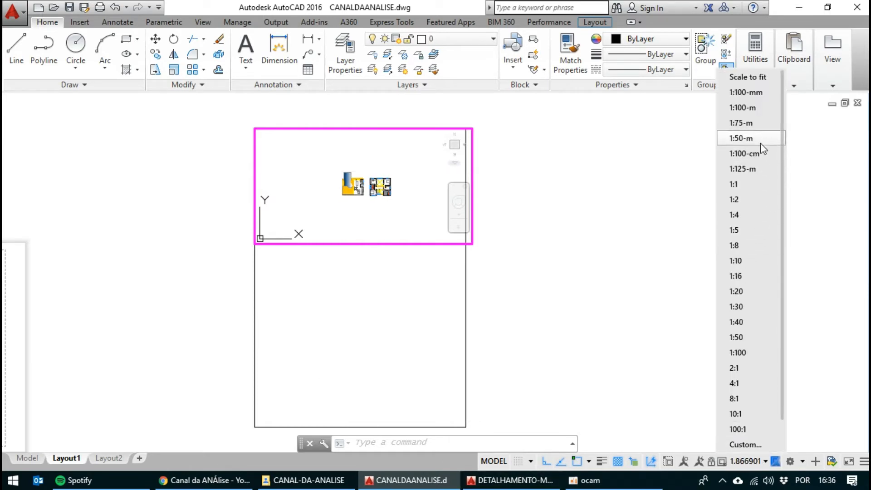
left_click(760, 109)
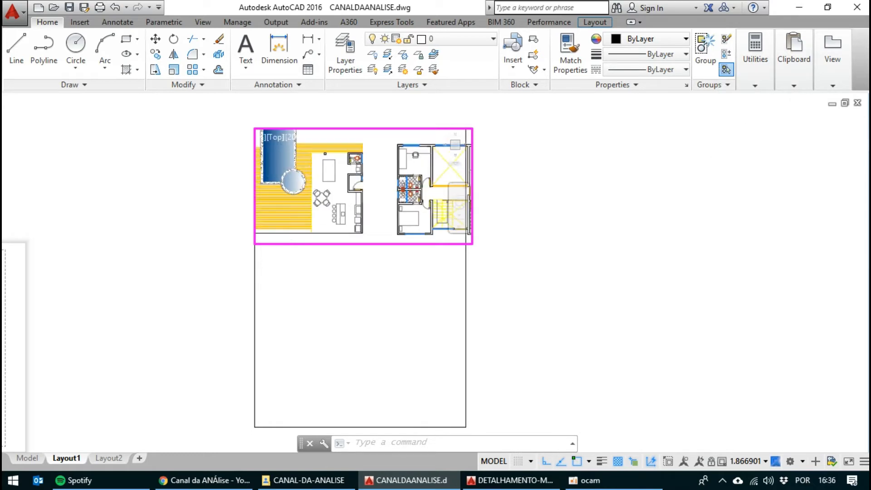
middle_click_drag(383, 175, 291, 170)
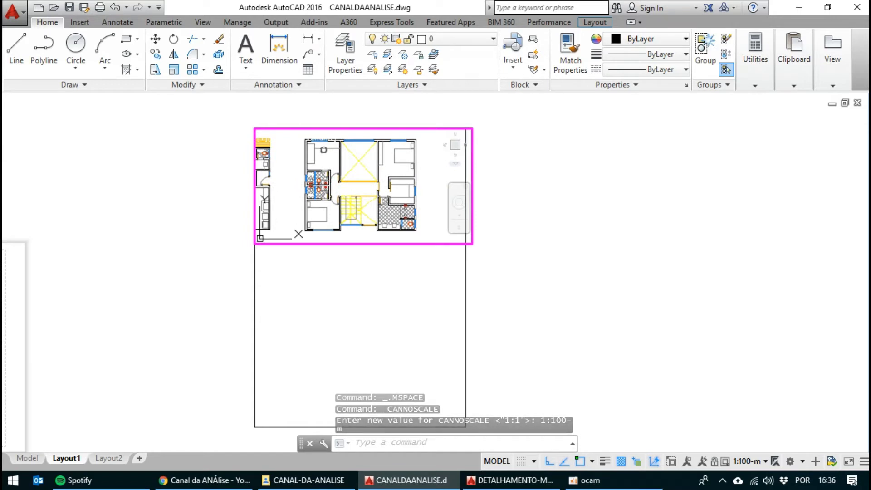
Try the 1:50-m and 1:125-m scales in the viewport, repositioning the floor plan inside it.
left_click(747, 460)
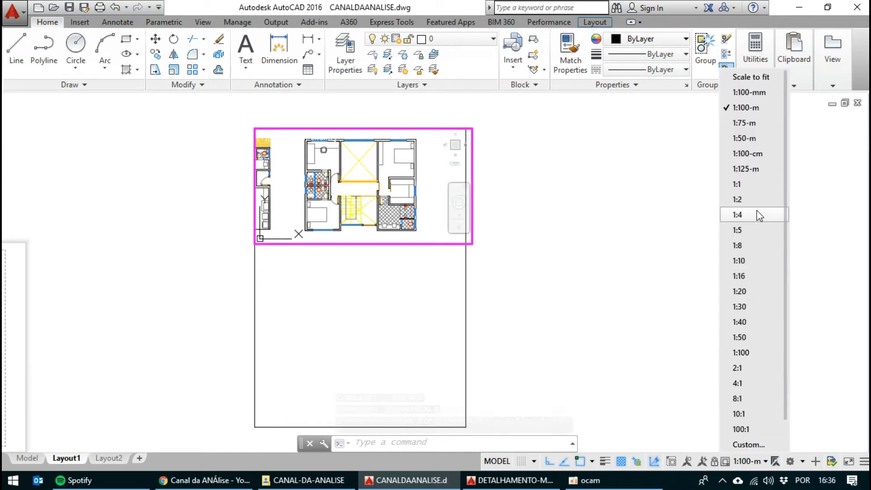
left_click(752, 138)
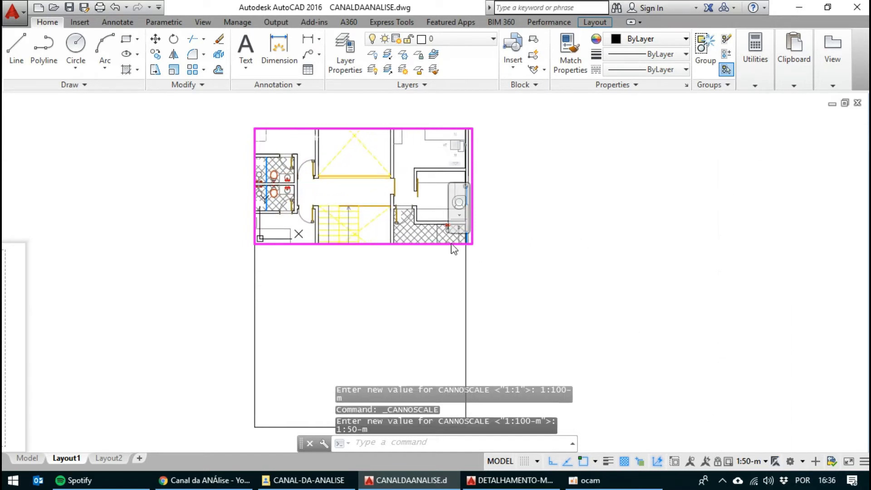
middle_click_drag(369, 173, 389, 199)
left_click(748, 460)
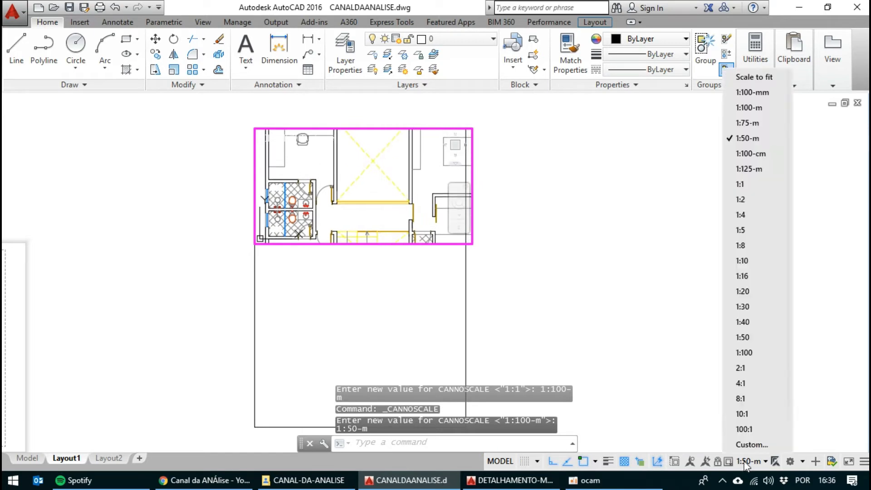
left_click(758, 172)
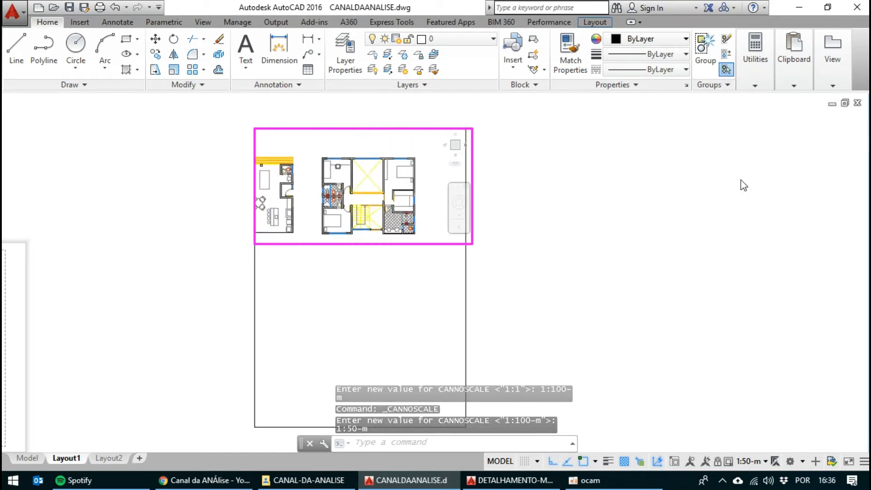
middle_click_drag(382, 202, 386, 194)
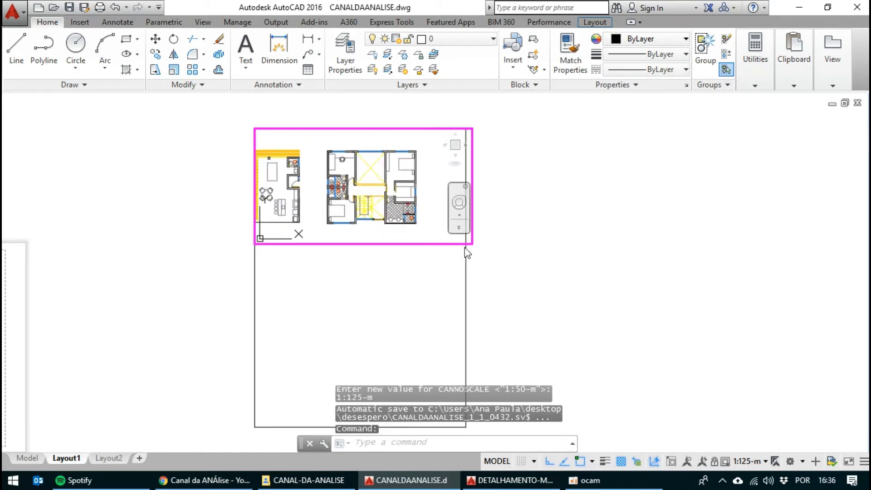
Leave and reactivate the viewport, and try the 1:100-cm scale in it.
left_click(758, 462)
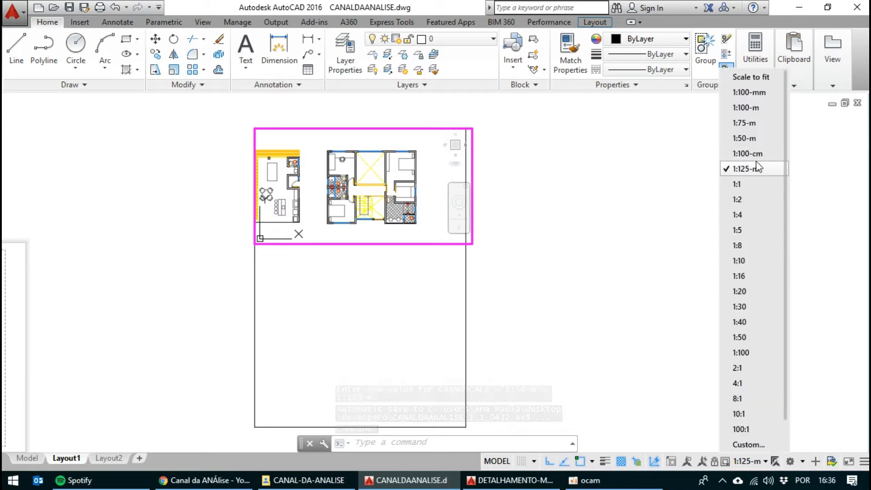
left_click(755, 460)
double_click(547, 315)
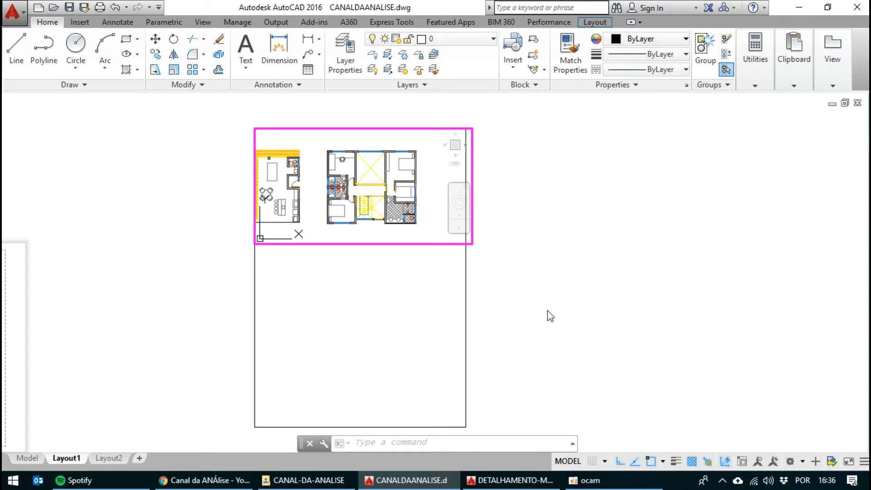
double_click(408, 218)
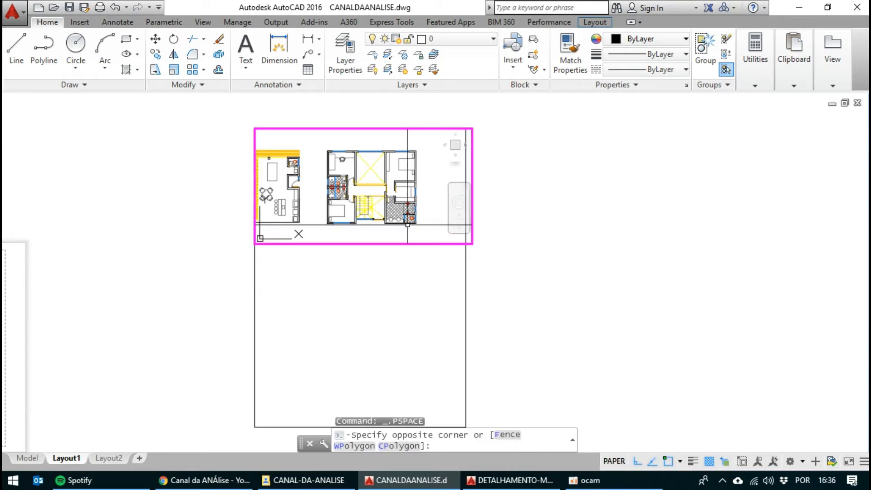
left_click(748, 461)
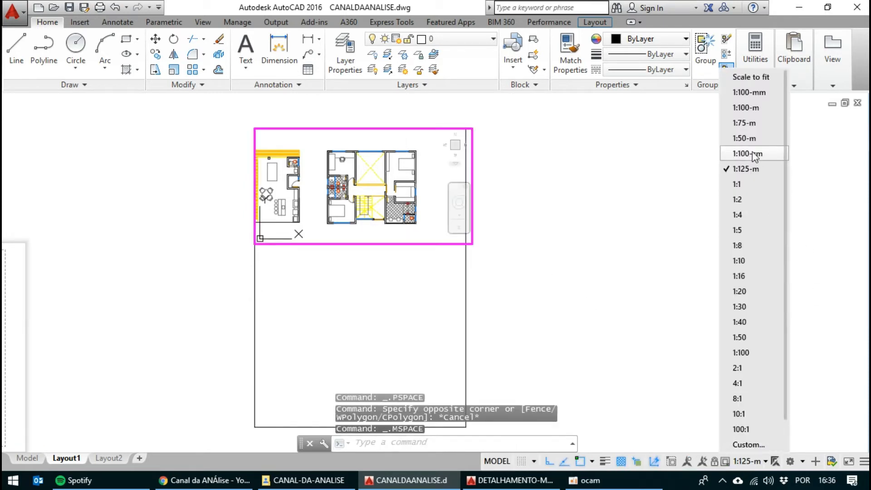
left_click(754, 155)
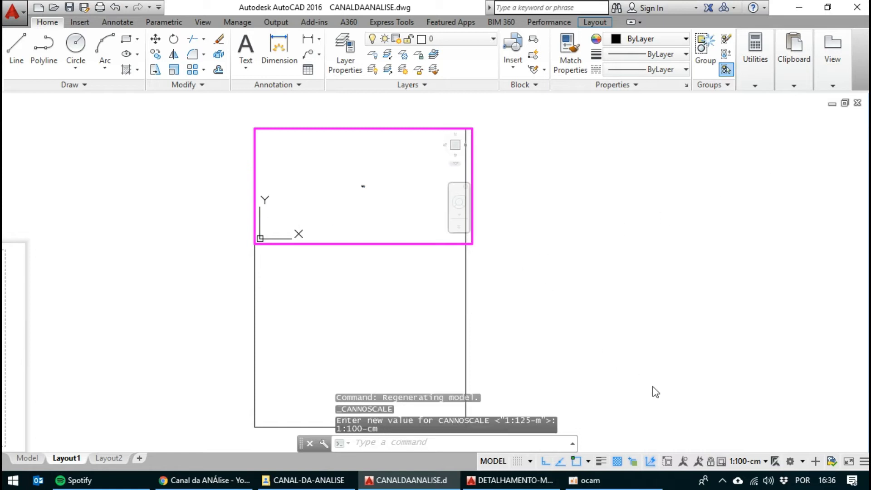
Set the viewport scale to 1:100-m, shift the drawing to show only the bedroom floor plan, and return to paper space.
left_click(747, 461)
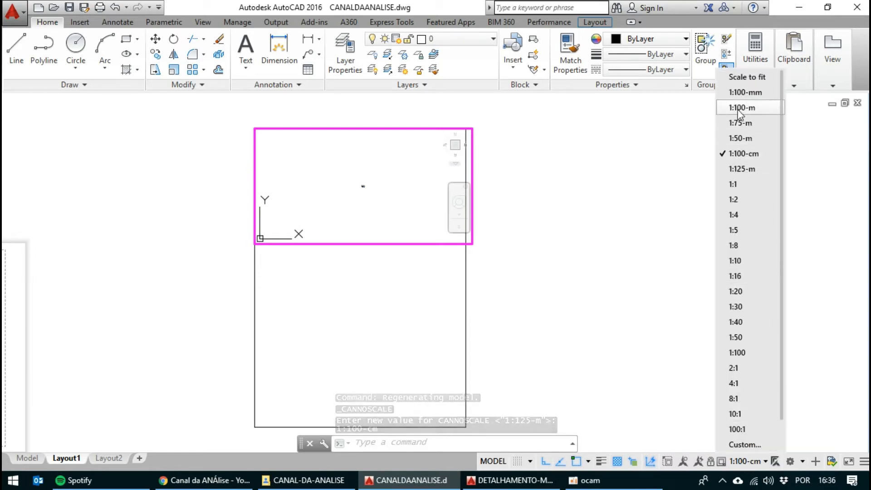
left_click(717, 109)
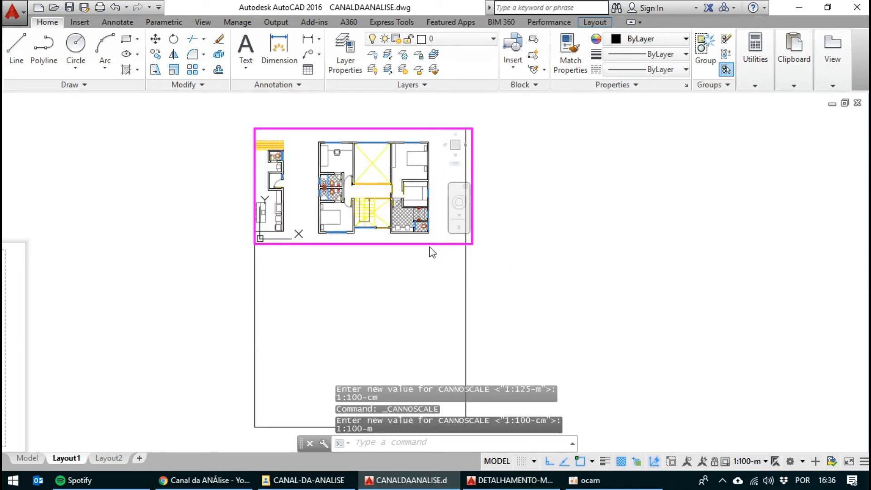
middle_click_drag(355, 202, 311, 199)
double_click(530, 292)
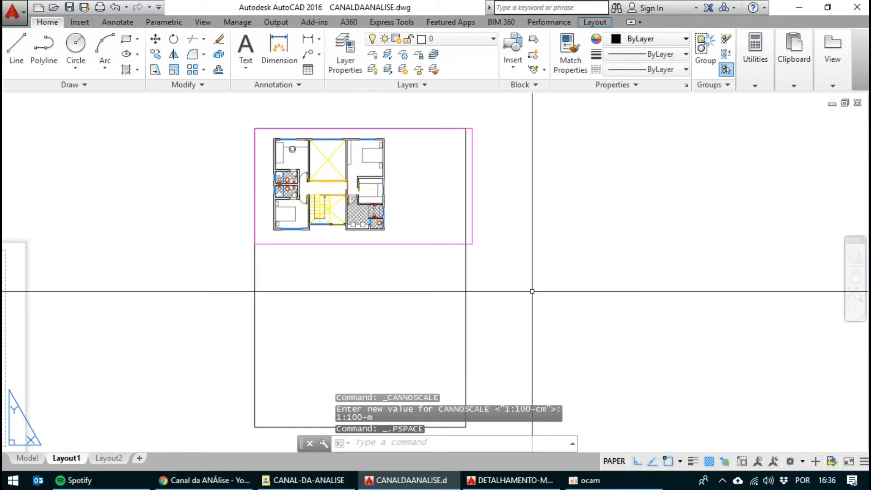
Resize the viewport from its lower-right corner, narrowing it around the bedroom floor plan and extending it slightly downward, and deselect it.
left_click(396, 305)
left_click(331, 207)
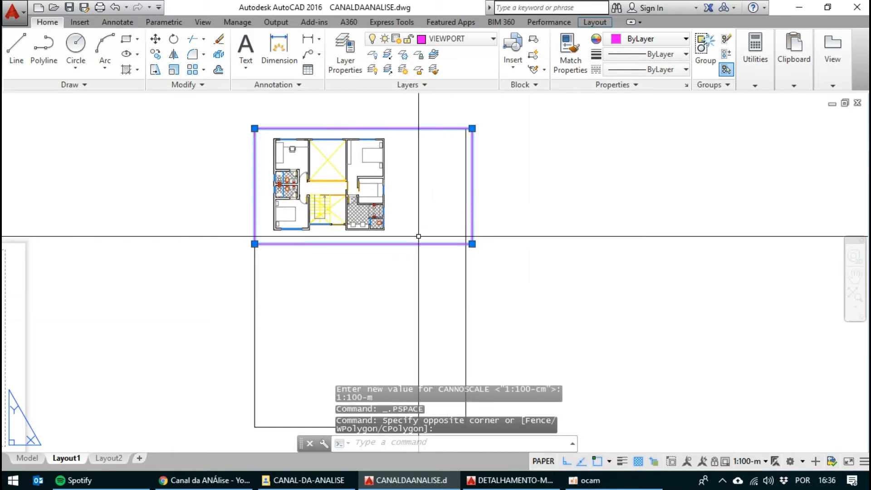
left_click(471, 243)
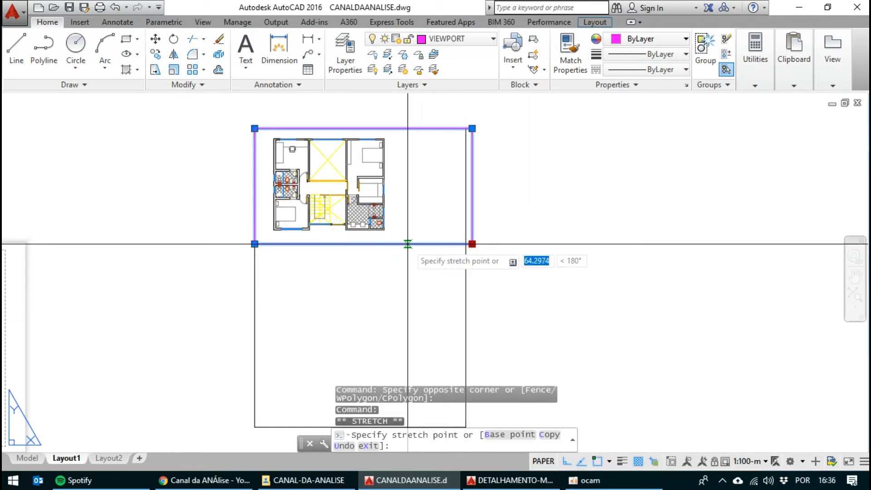
left_click(400, 244)
left_click(400, 244)
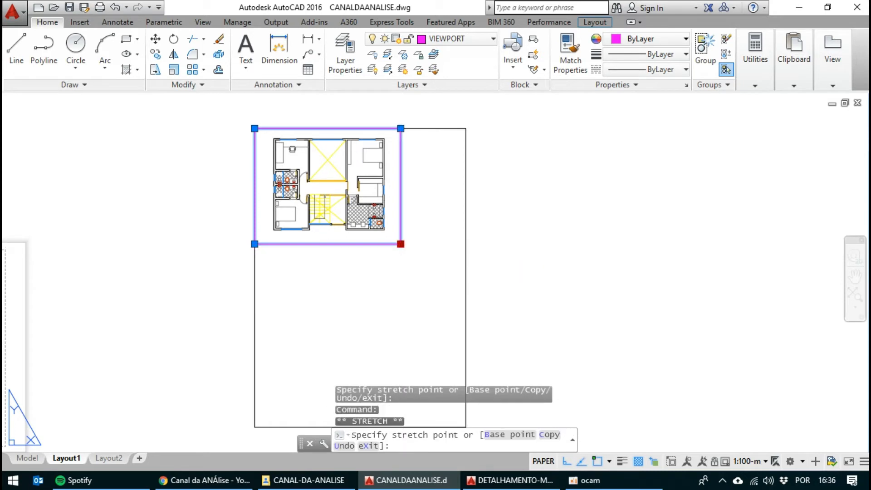
left_click(401, 253)
left_click(535, 254)
left_click(517, 282)
key("Escape")
key("Escape")
key("Escape")
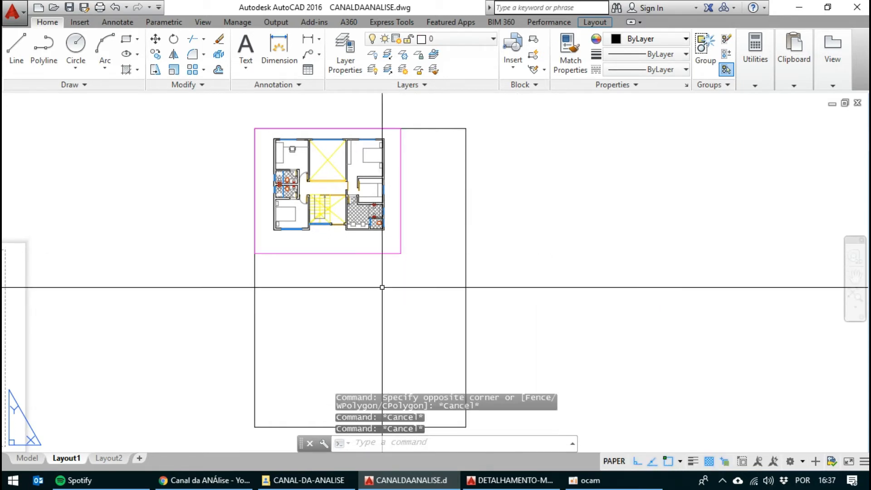
Create a second viewport below the bedroom-plan viewport, filling the remaining lower part of the sheet frame.
middle_click_drag(381, 284, 380, 244)
type("MV")
key("Return")
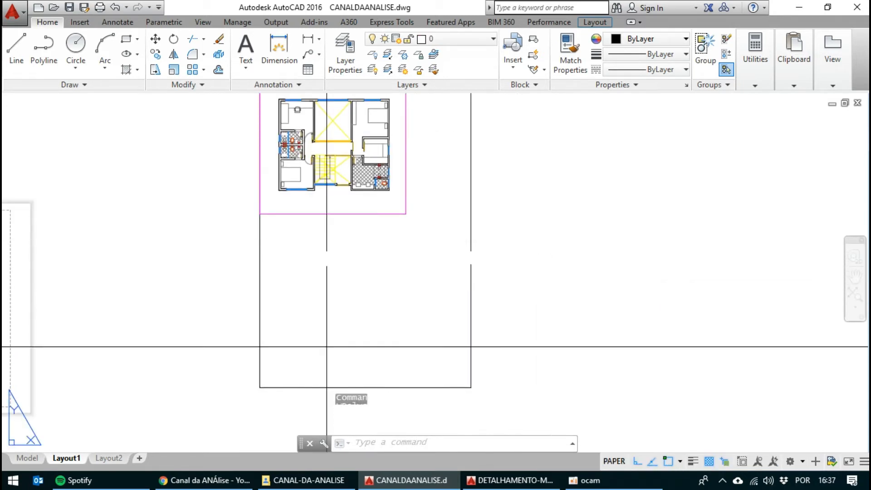
left_click(260, 214)
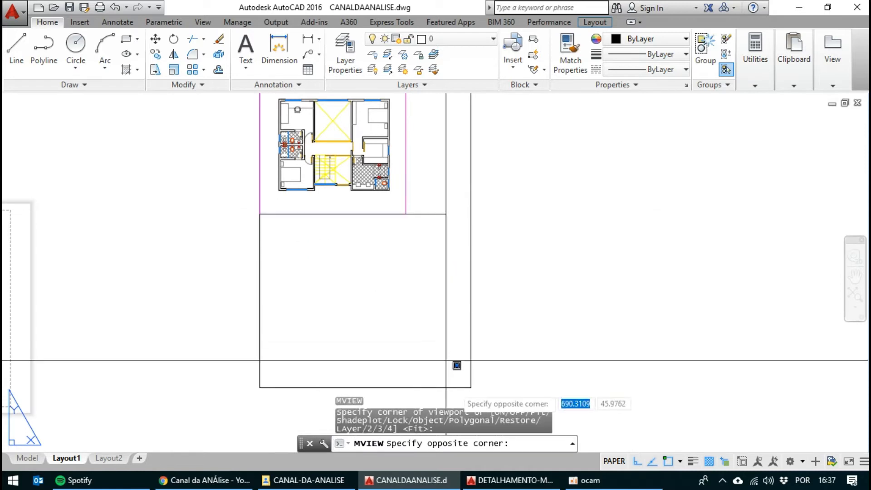
left_click(471, 387)
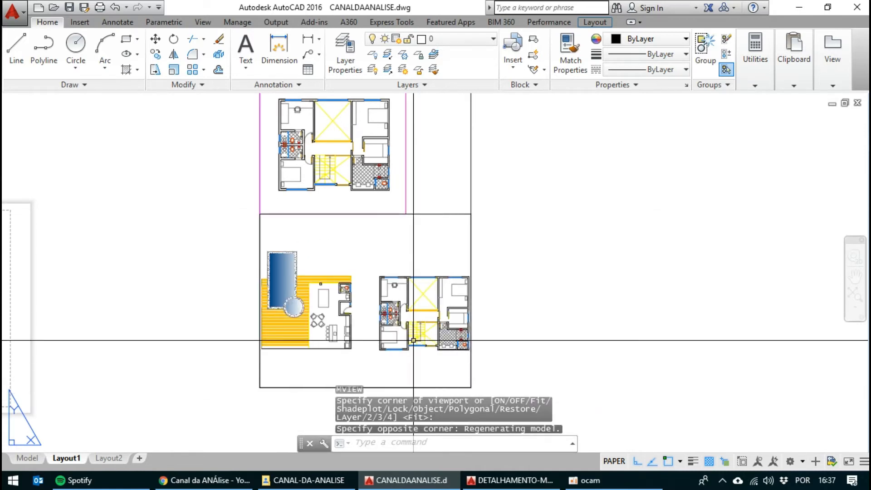
Set the lower viewport's scale to 1:125-m, shift the floor plans upward inside it, and return to paper space.
double_click(372, 251)
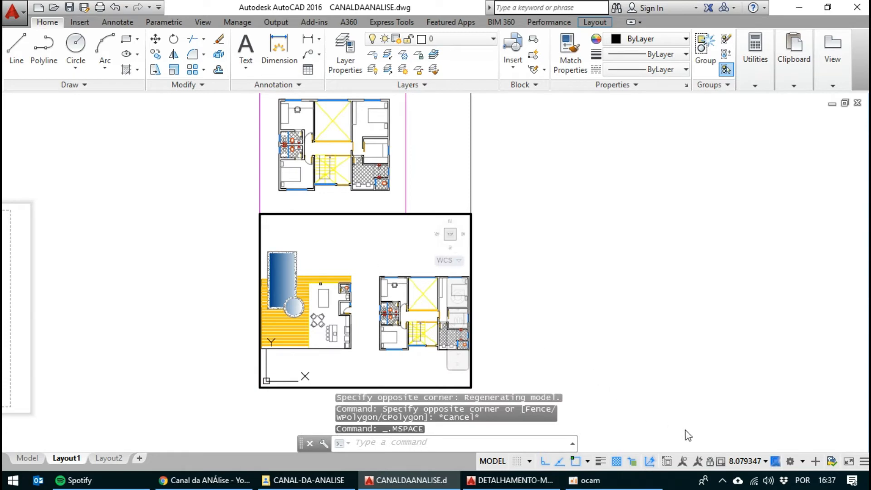
left_click(756, 462)
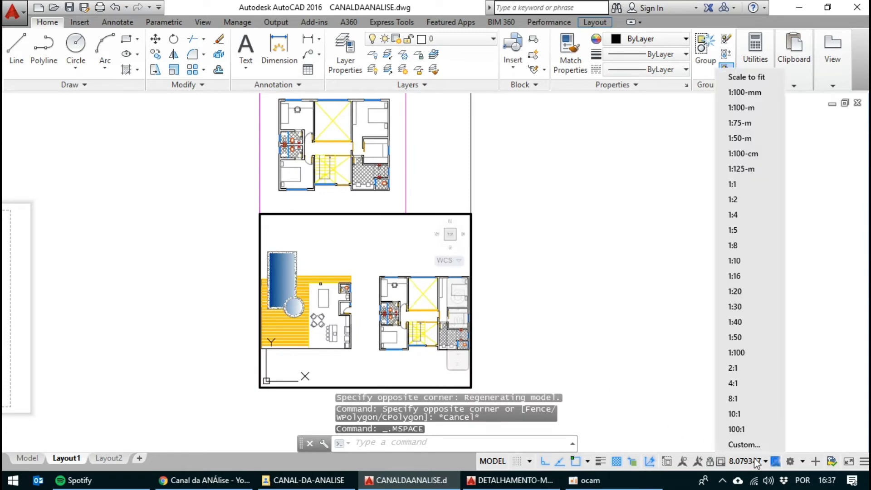
left_click(741, 169)
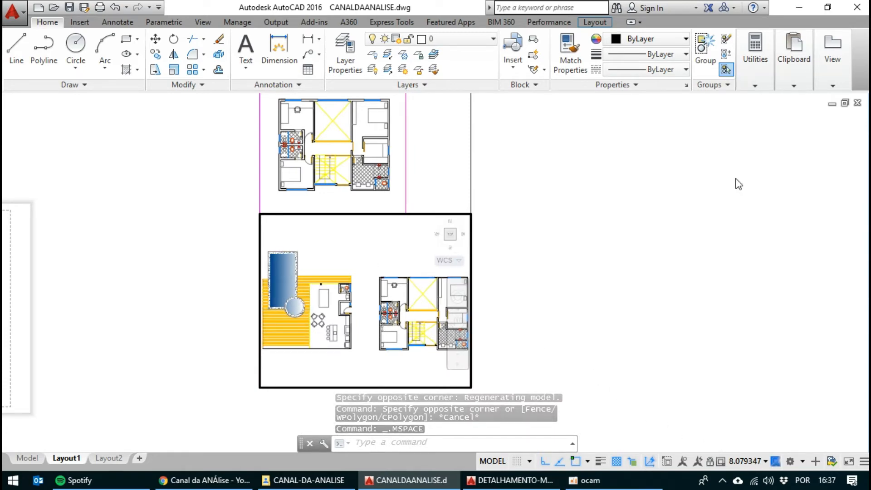
middle_click_drag(349, 313, 340, 266)
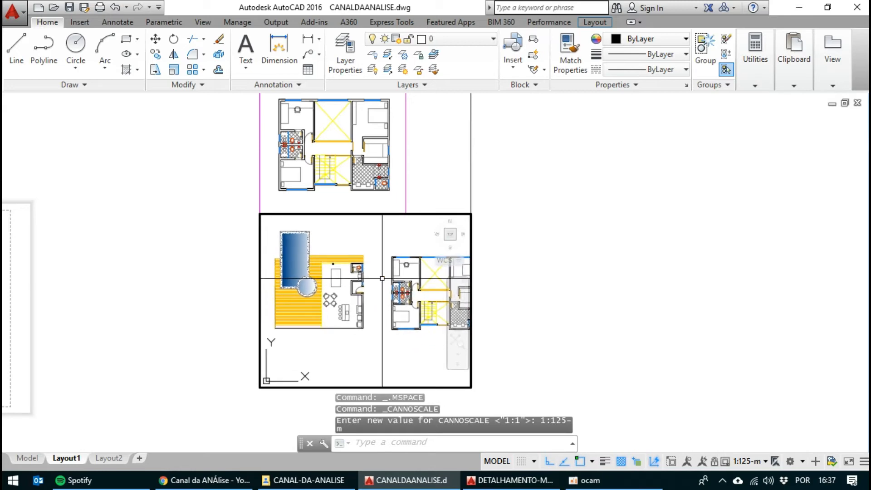
double_click(557, 315)
Assign the lower viewport to the VIEWPORT layer and deselect it.
left_click(430, 238)
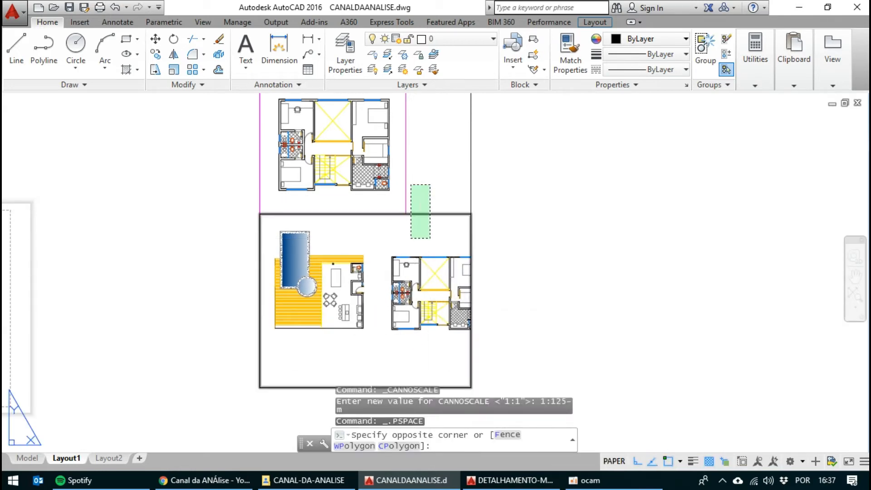
left_click(411, 185)
left_click(430, 41)
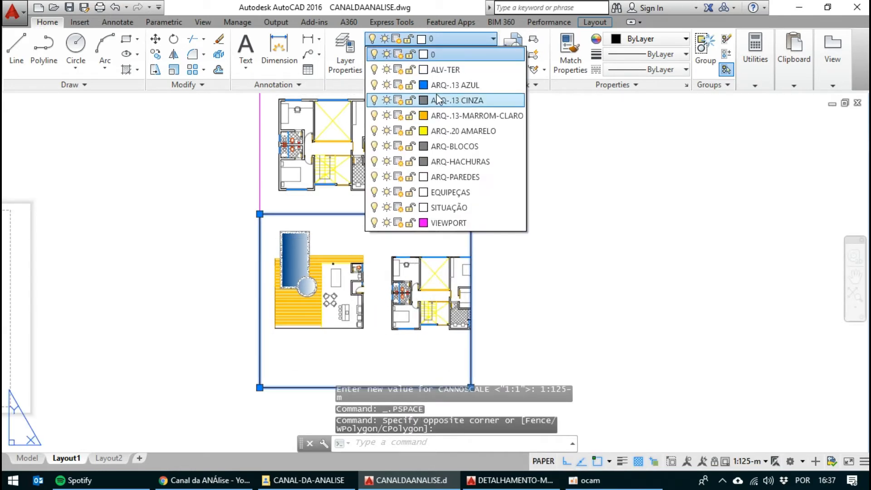
left_click(458, 223)
key("Escape")
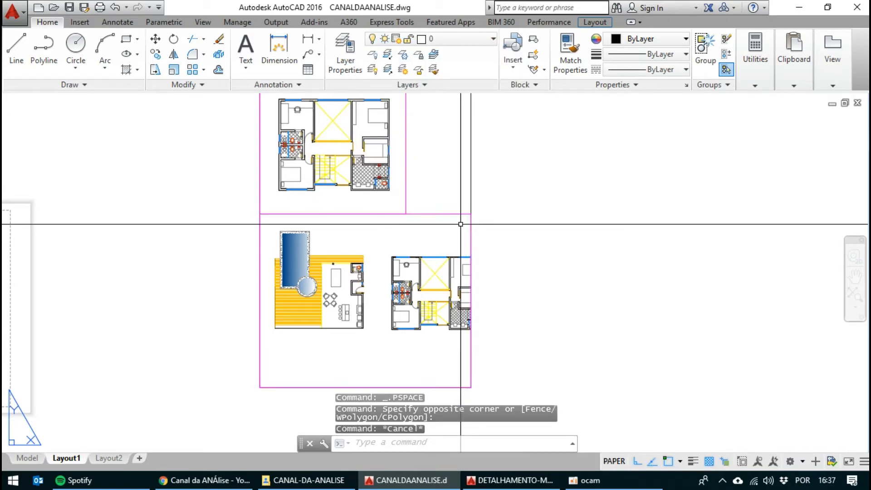
Reactivate the lower viewport, zoom the drawing in and out inside it, and restore its scale to 1:125-m.
double_click(414, 231)
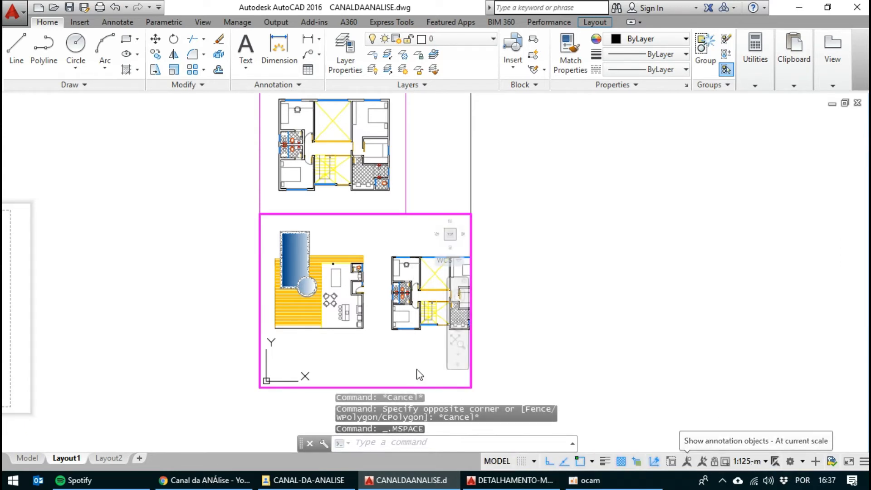
scroll(400, 332, "down", 3)
scroll(400, 333, "up", 5)
scroll(401, 333, "down", 2)
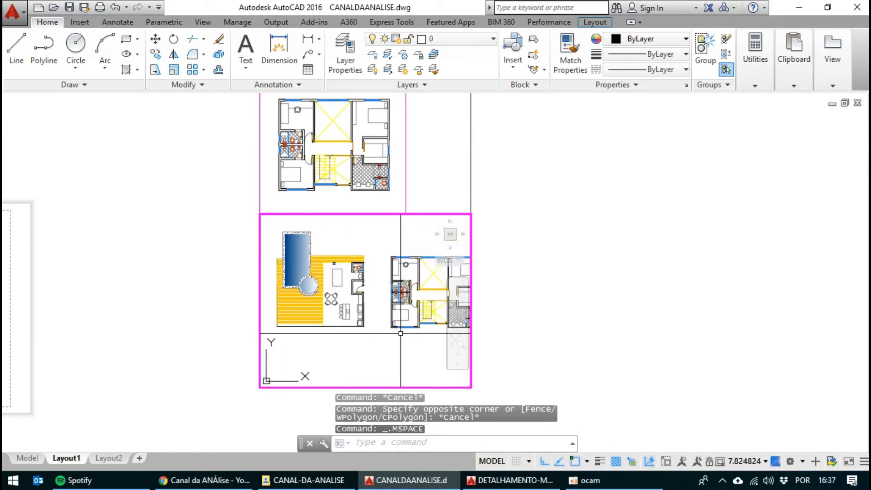
left_click(765, 461)
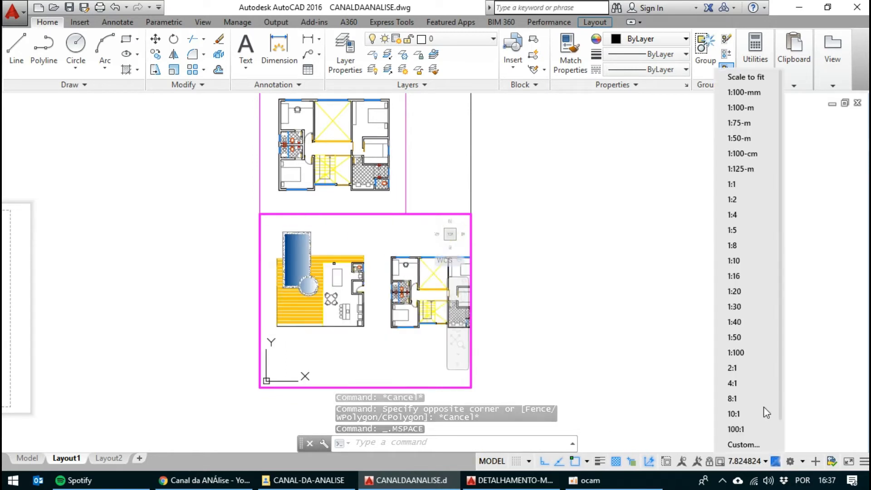
left_click(741, 169)
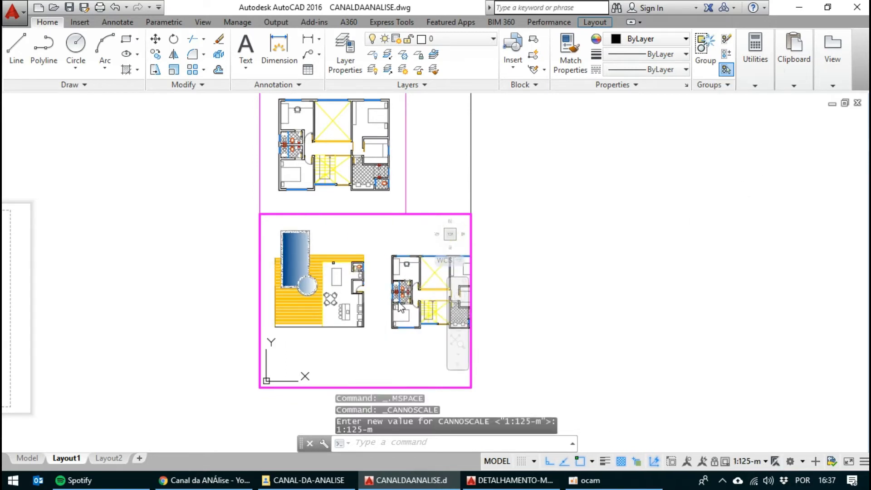
Pan the floor plans inside the lower viewport to leave the pool plan fully visible, and return to paper space.
type("p")
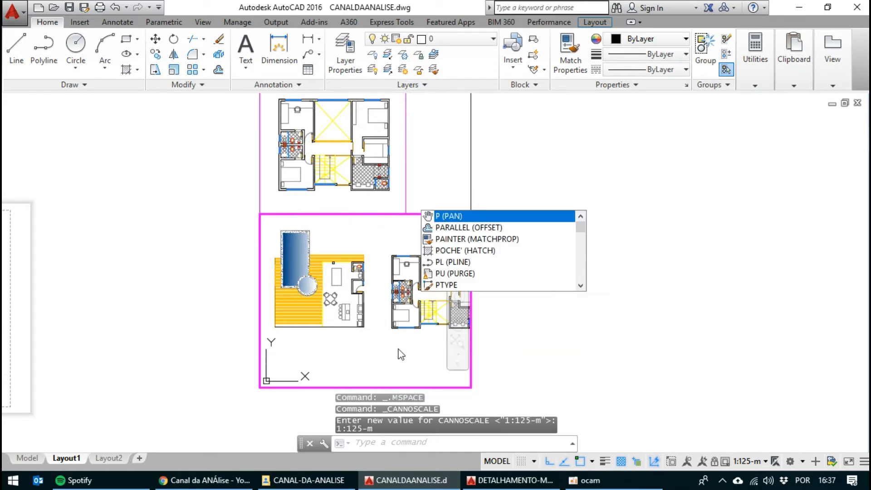
key("Return")
mouse_move(396, 346)
left_mouse_down()
mouse_move(340, 336)
mouse_move(401, 334)
mouse_move(388, 335)
left_mouse_up()
key("Escape")
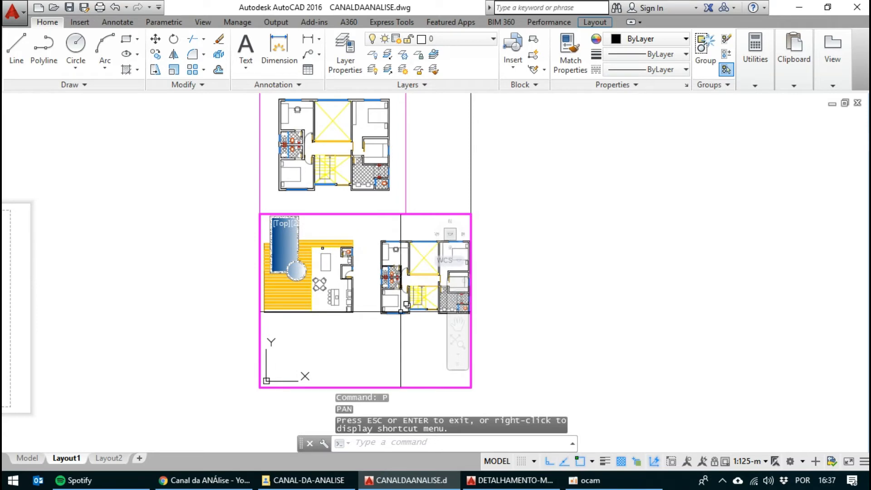
mouse_move(415, 266)
middle_mouse_down()
mouse_move(311, 299)
mouse_move(390, 318)
mouse_move(422, 273)
middle_mouse_up()
key("Escape")
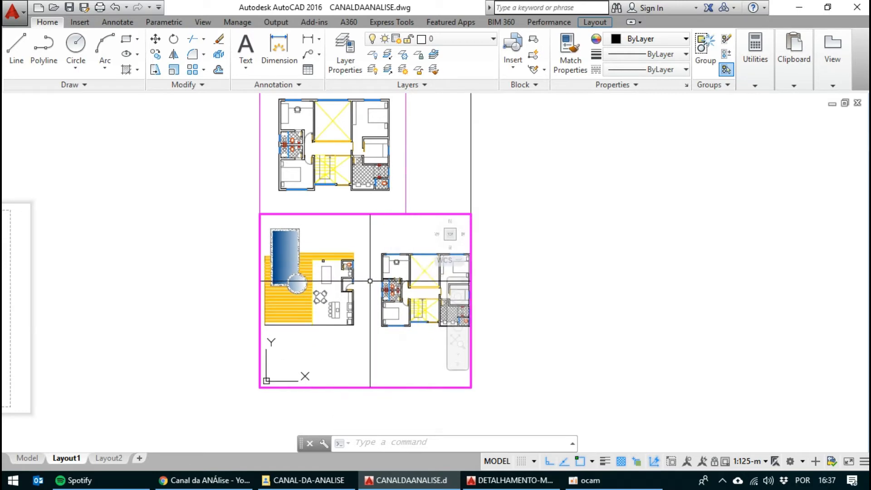
middle_click_drag(370, 281, 389, 284)
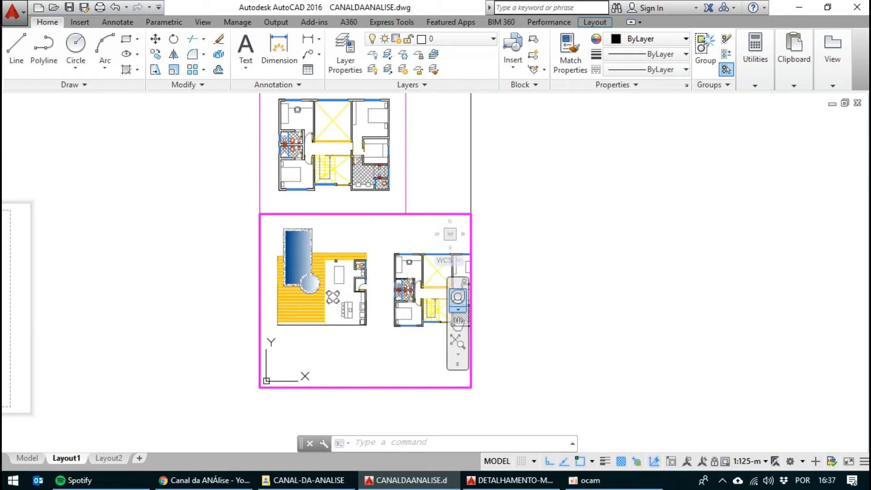
double_click(514, 287)
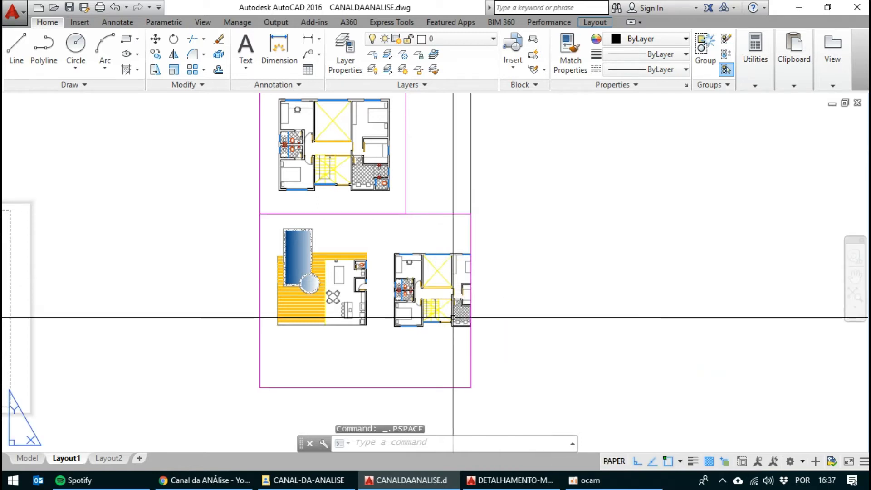
Activate the upper and the lower viewport in turn to compare their scales, and return to paper space.
scroll(453, 318, "down", 2)
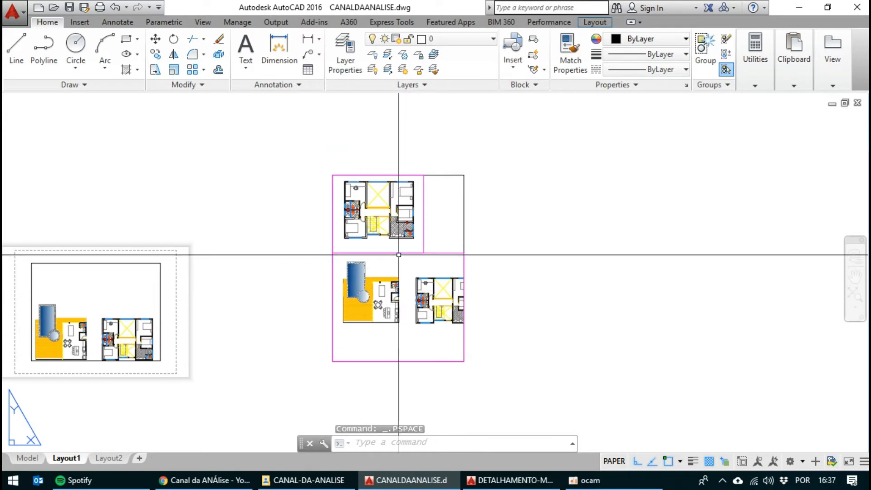
double_click(384, 245)
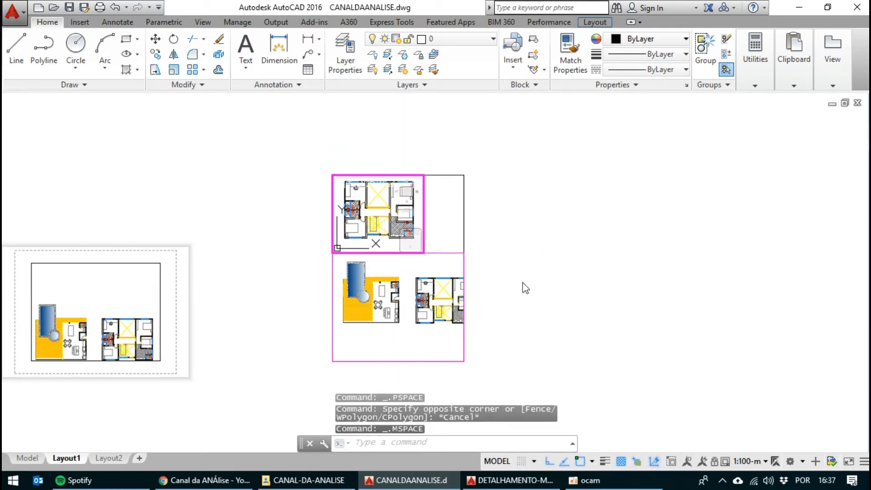
left_click(433, 266)
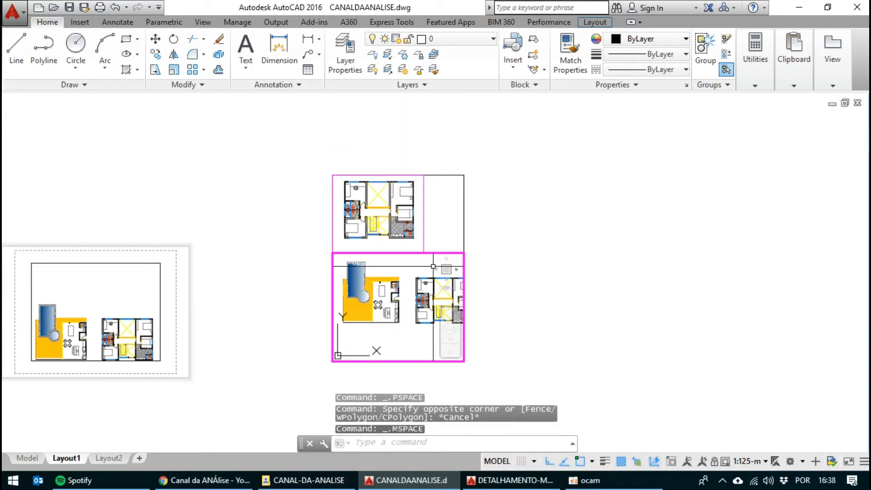
double_click(489, 295)
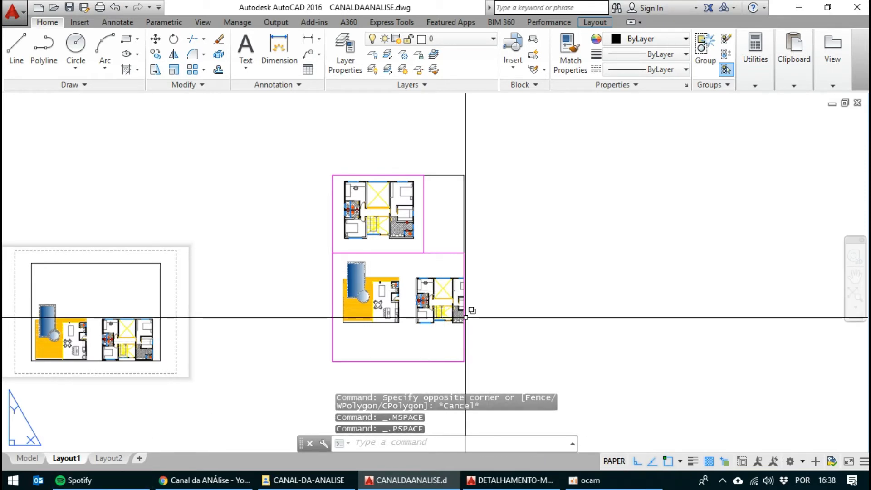
Switch to model space and set the annotation scale to 1:100-m.
left_click(20, 458)
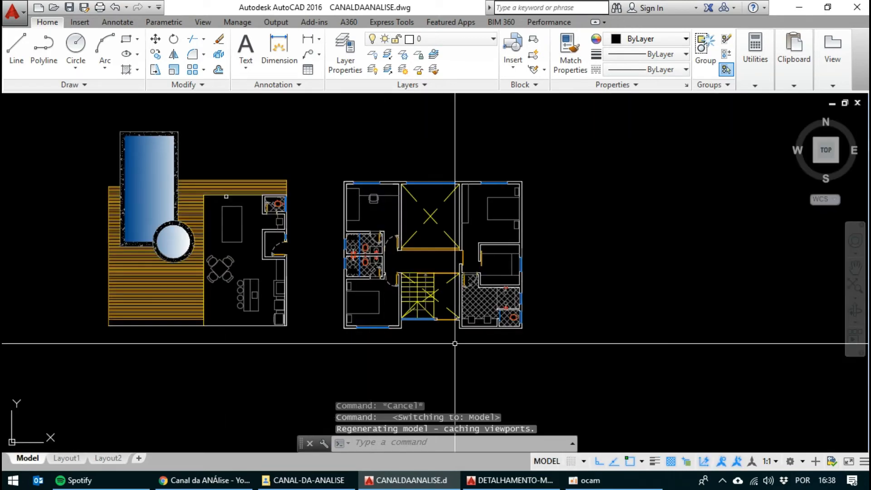
left_click(776, 460)
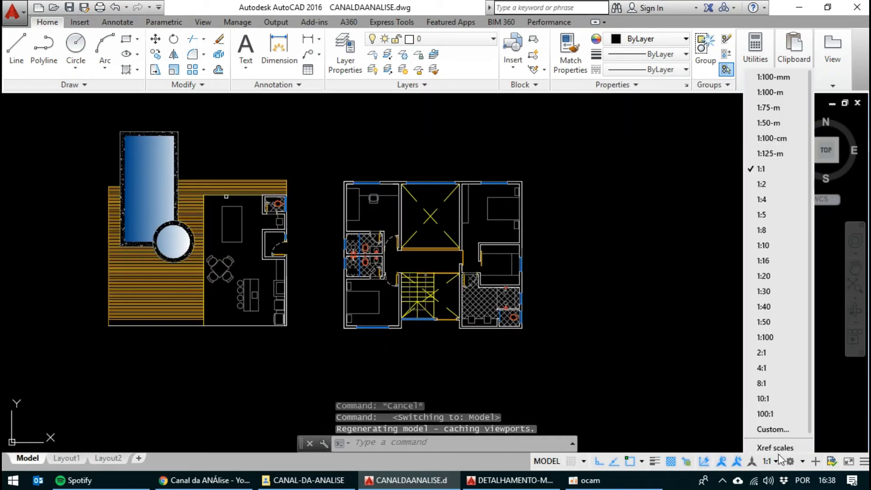
left_click(780, 90)
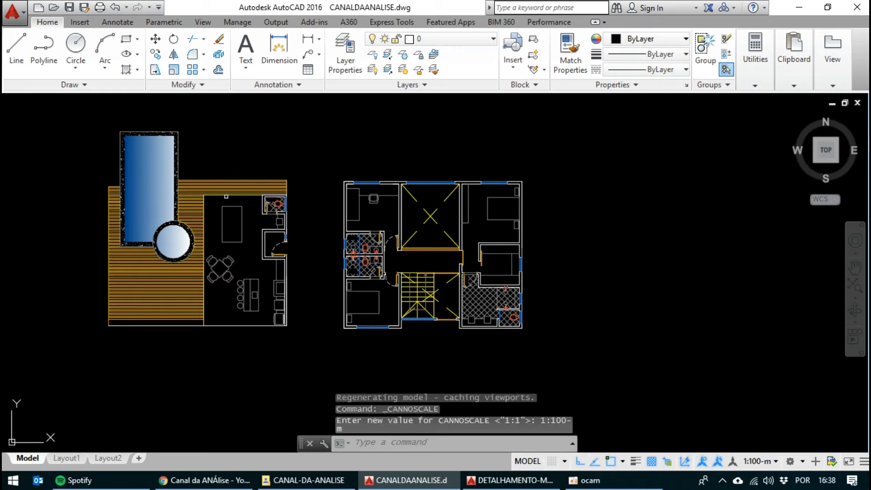
Add a vertical linear dimension outside the bedroom plan's lower-right bathroom, between the inner wall corners.
type("dli")
key("Return")
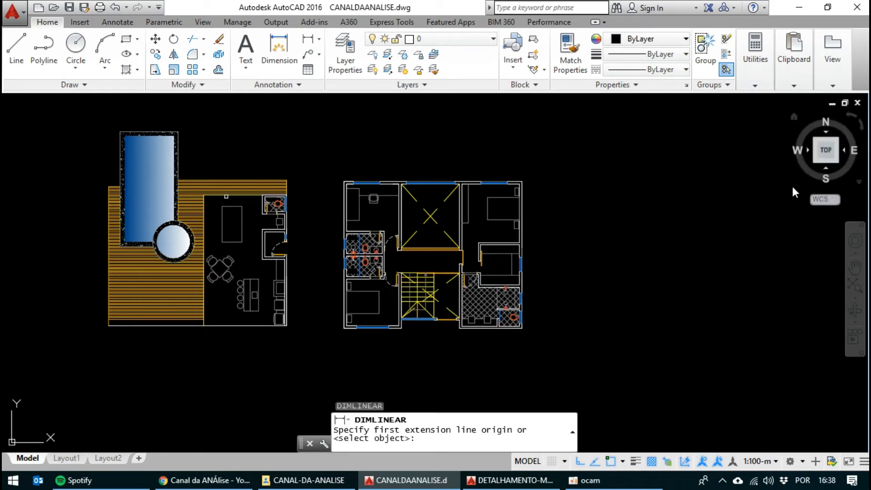
scroll(510, 313, "up", 5)
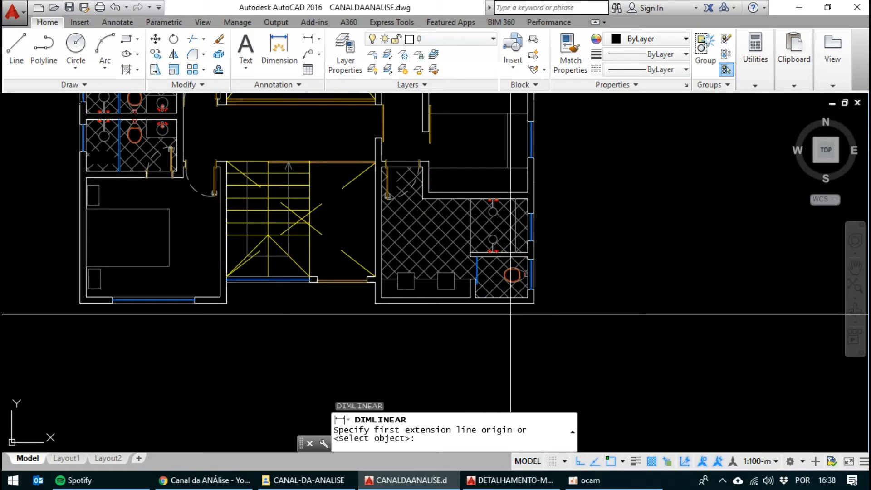
left_click(527, 298)
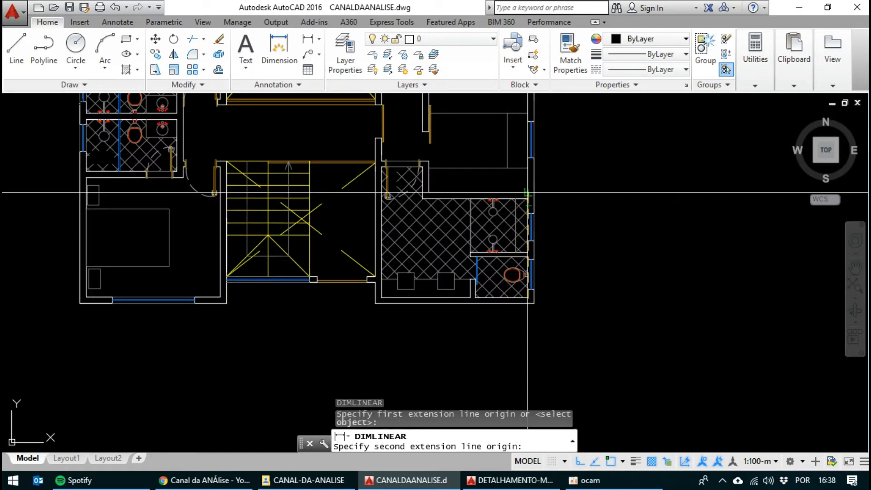
left_click(528, 198)
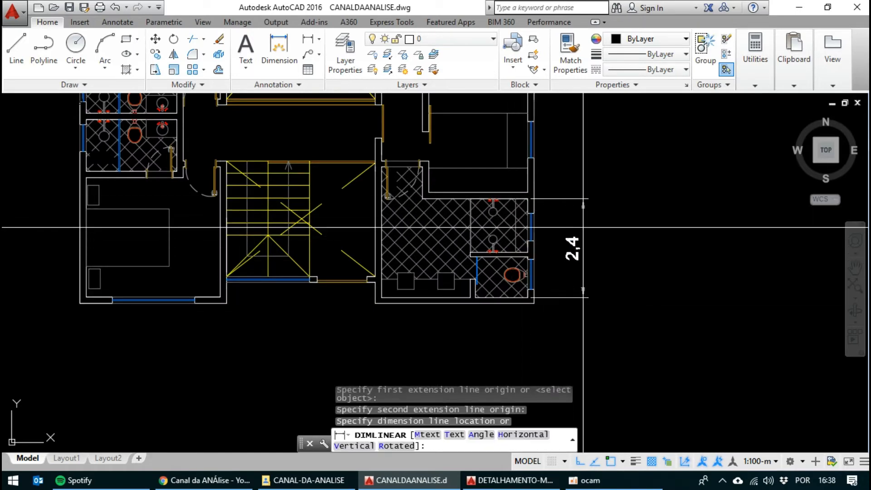
left_click(583, 228)
middle_click_drag(557, 205, 531, 269)
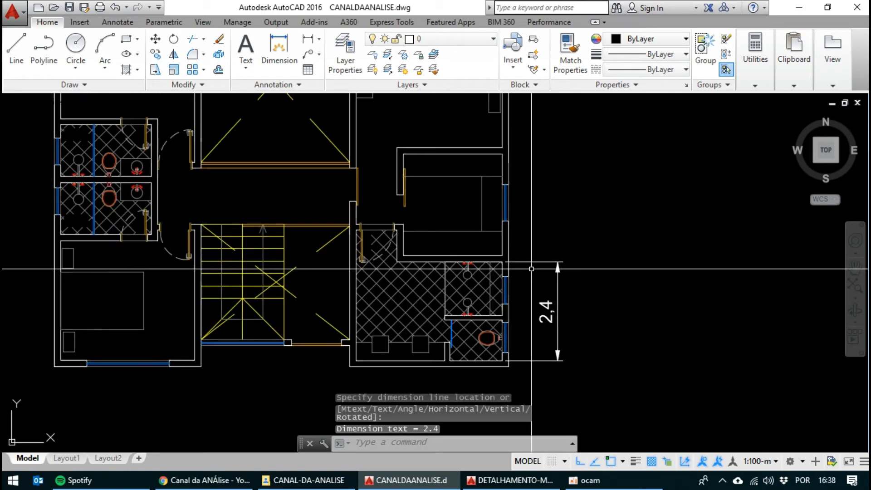
key("Escape")
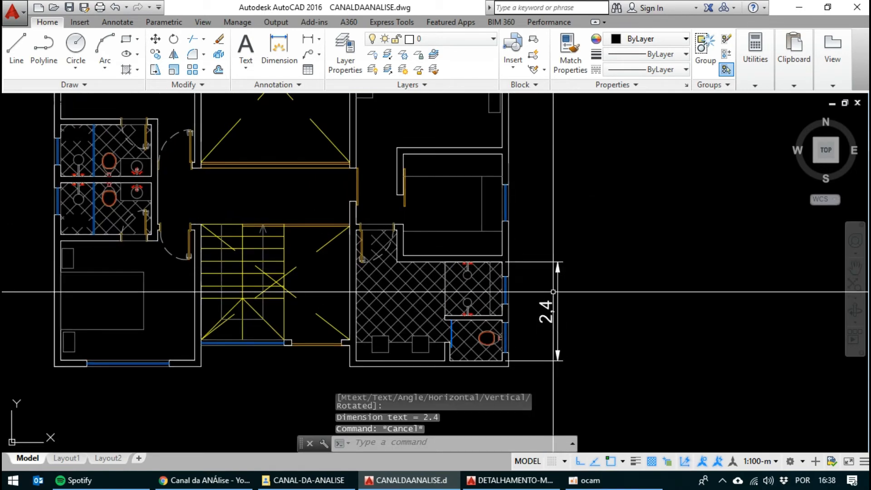
left_click(576, 295)
left_click(543, 229)
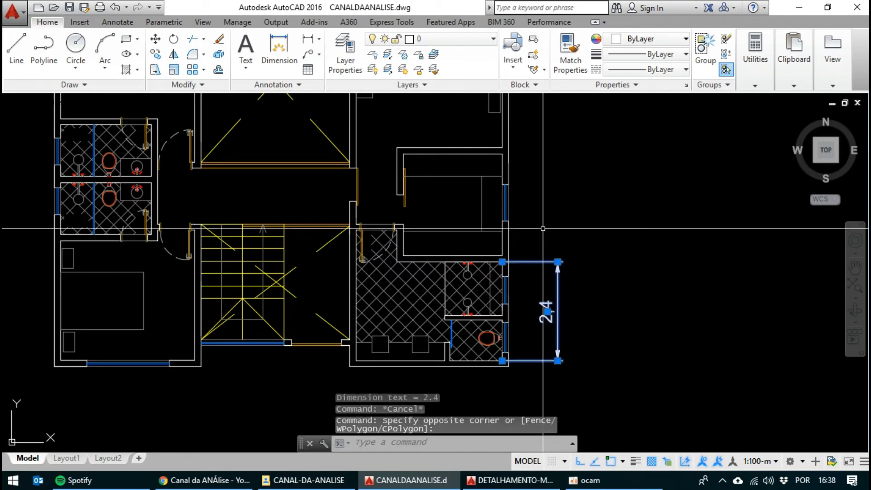
key("Escape")
Create a new layer named ARQ-COTA.
left_click(352, 75)
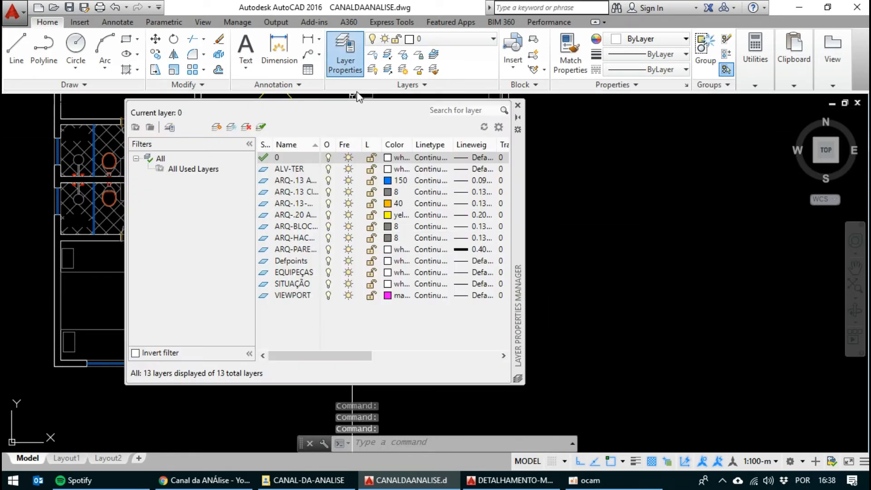
left_click(218, 128)
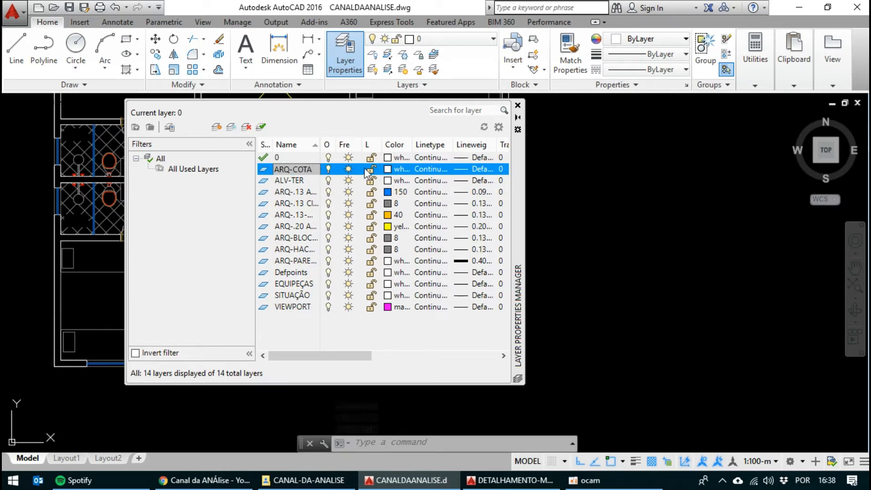
Set the ARQ-COTA layer's colour to red and make it the current layer.
left_click(387, 169)
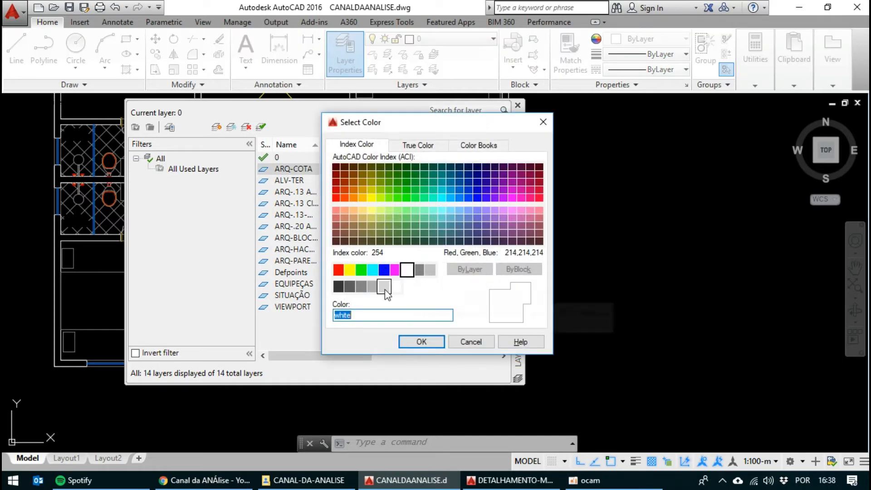
left_click(338, 269)
left_click(421, 341)
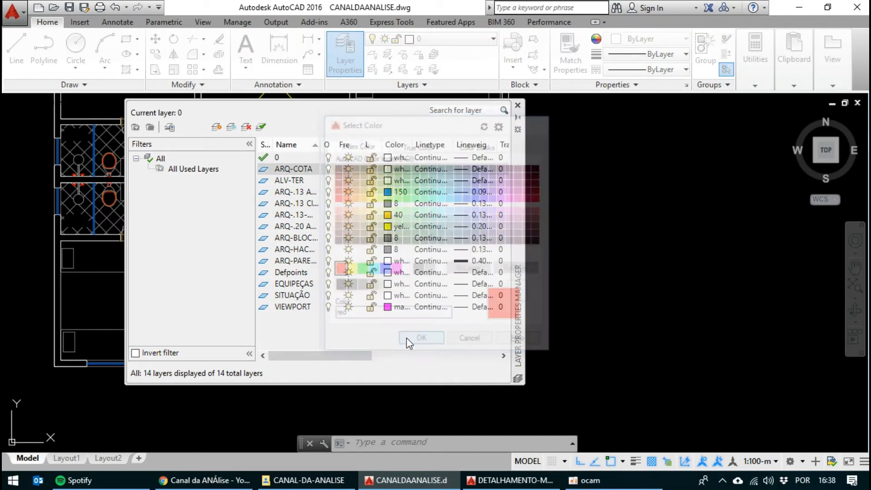
double_click(300, 171)
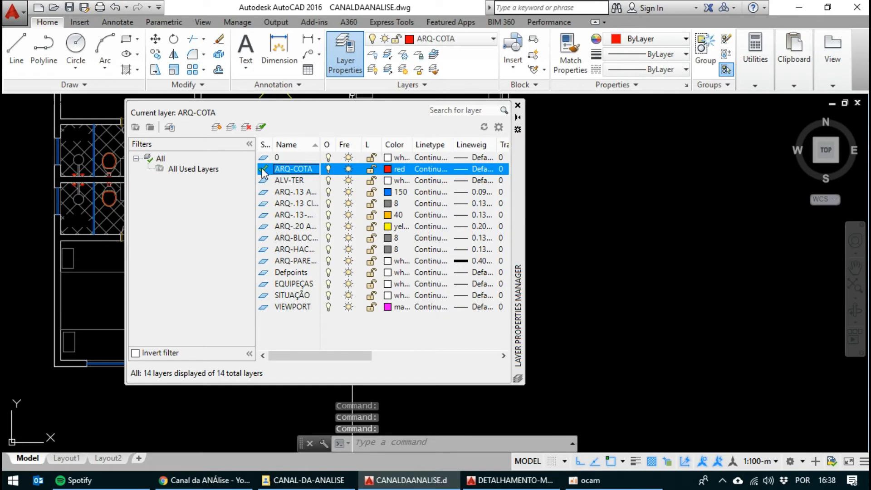
left_click(518, 105)
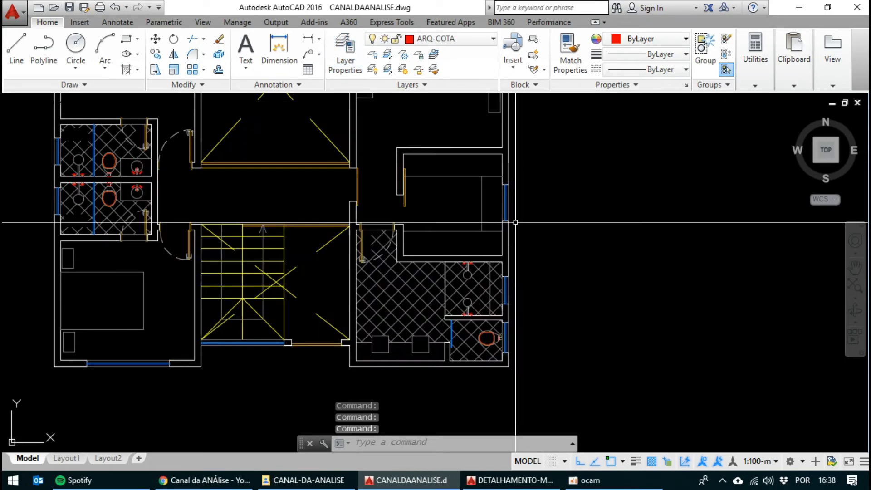
type("li")
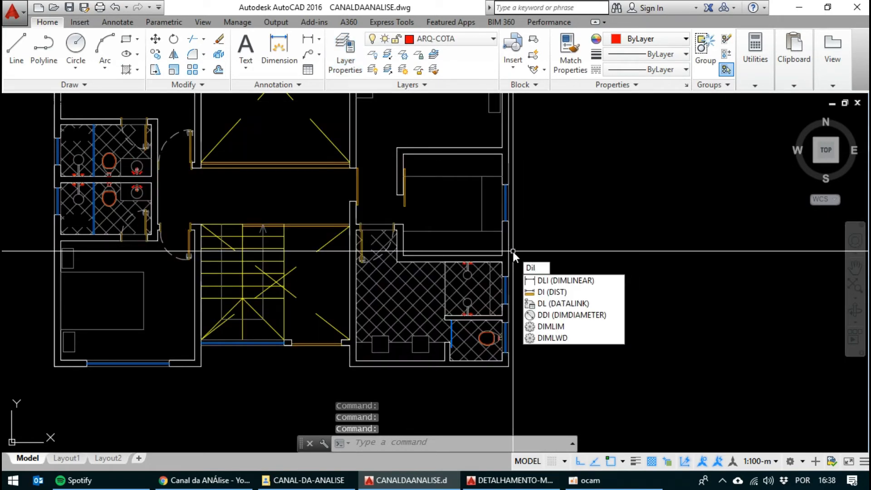
key("BackSpace")
key("BackSpace")
key("Escape")
key("Escape")
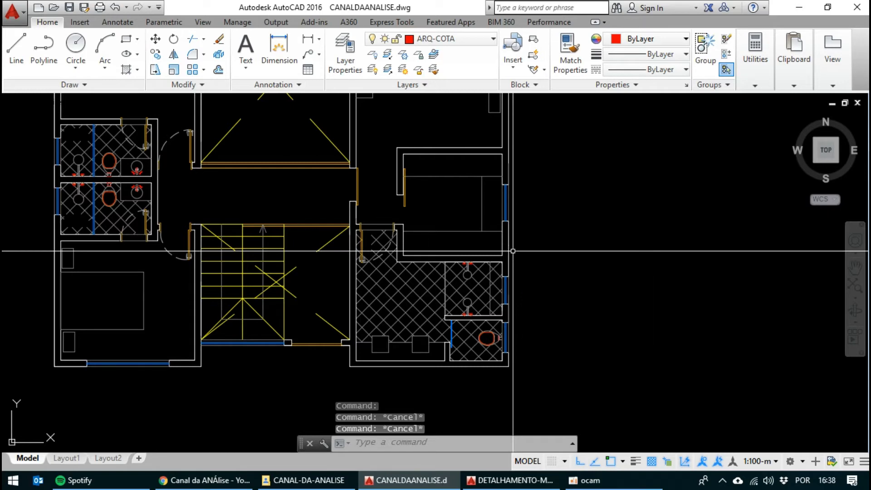
Add a vertical linear dimension outside the bedroom plan's lower-right bathroom between its lower and upper inner wall corners.
type("dli")
key("Return")
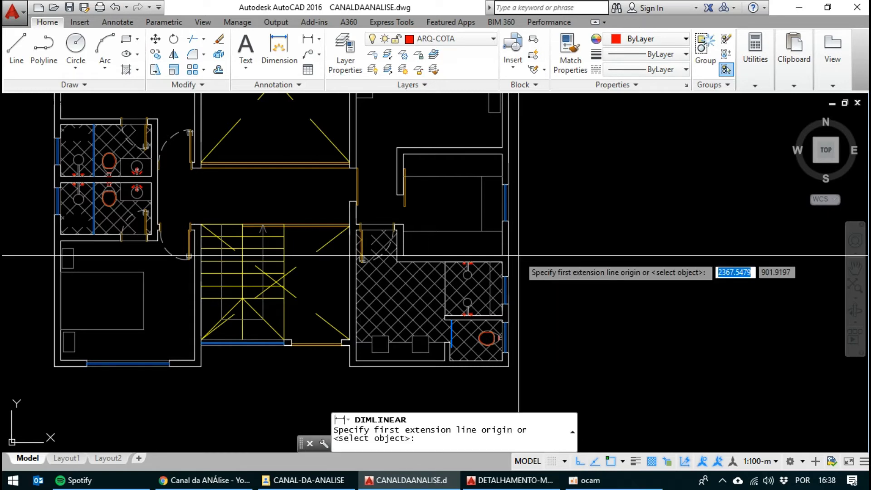
left_click(502, 362)
left_click(502, 262)
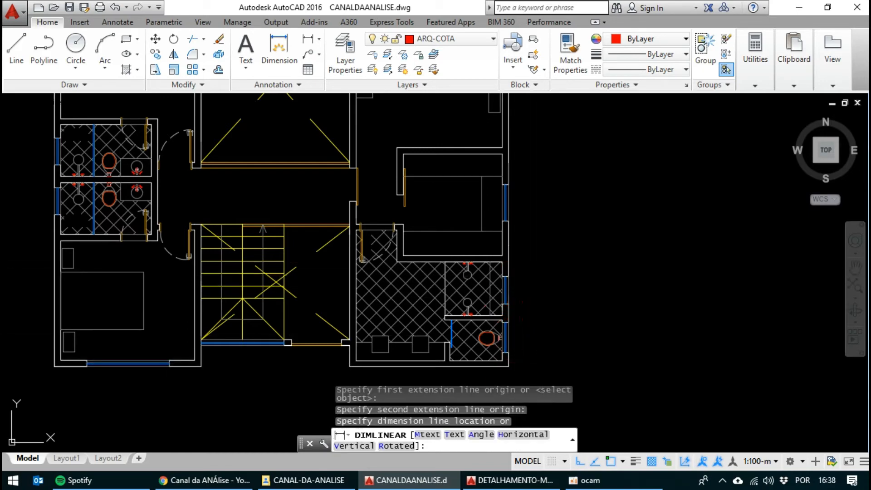
left_click(539, 282)
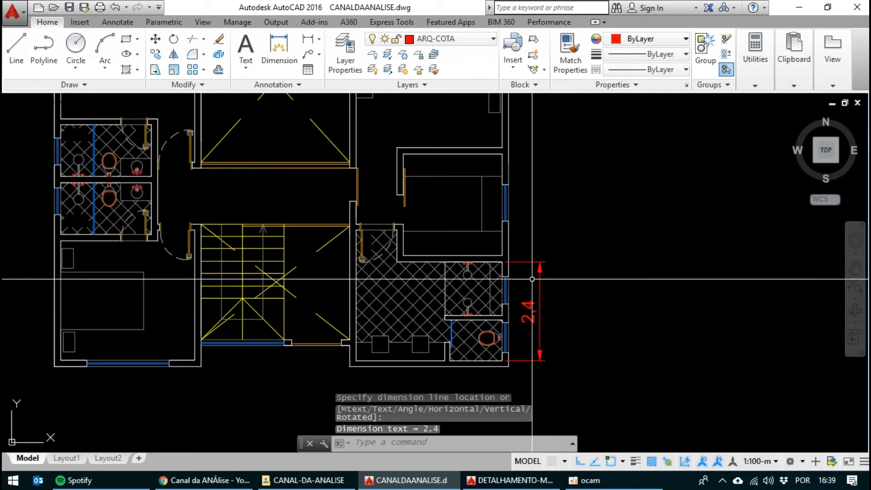
Continue the vertical dimension chain to the closet's upper inner corner and the plan's upper-right outer corner.
key("Return")
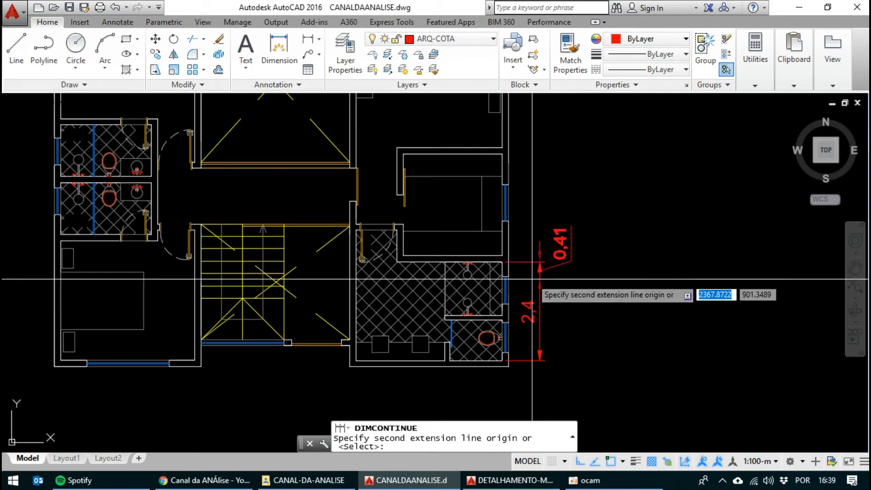
left_click(502, 154)
middle_click_drag(503, 154, 483, 349)
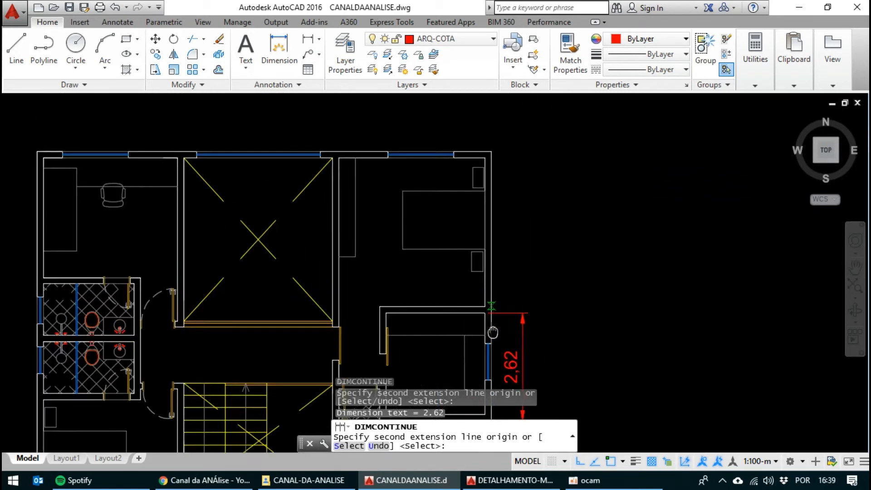
left_click(489, 187)
key("Return")
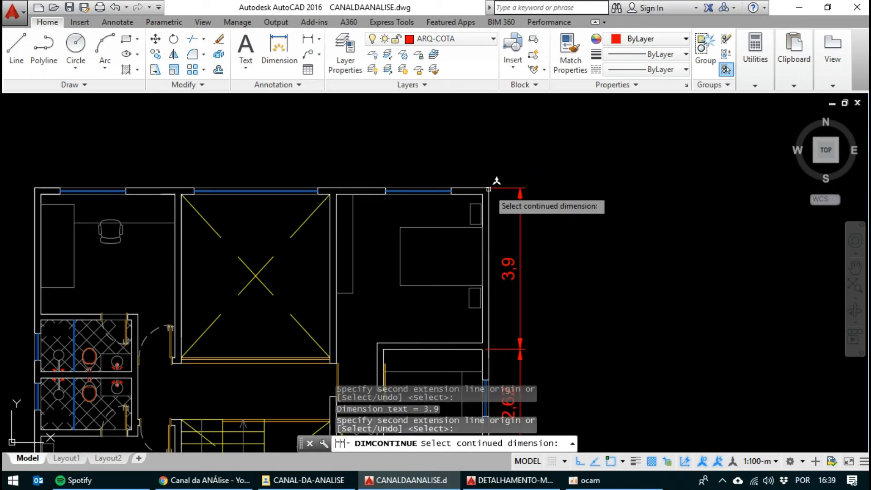
key("Escape")
Switch to Layout1 and activate the upper viewport.
scroll(504, 222, "down", 4)
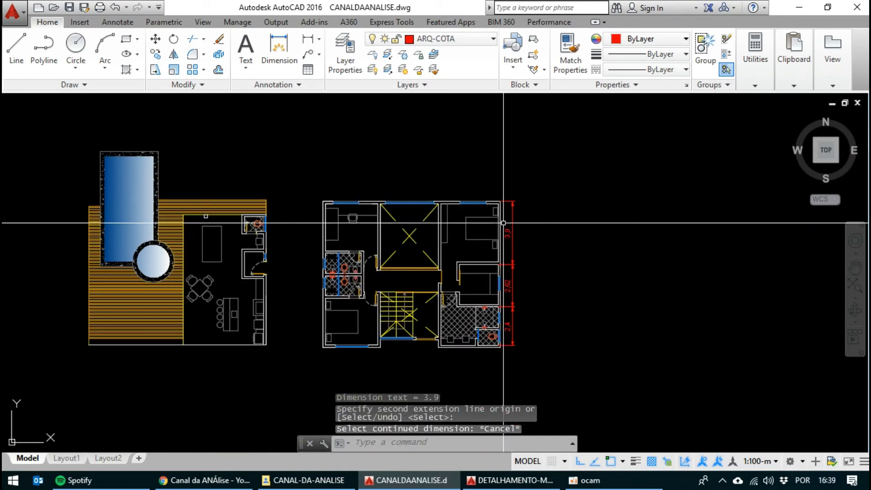
scroll(513, 324, "up", 2)
middle_click_drag(521, 356, 494, 327)
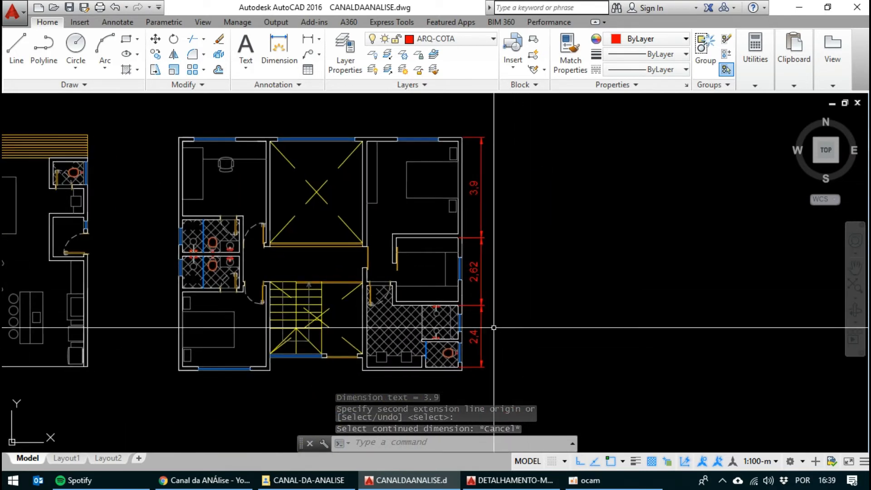
left_click(66, 458)
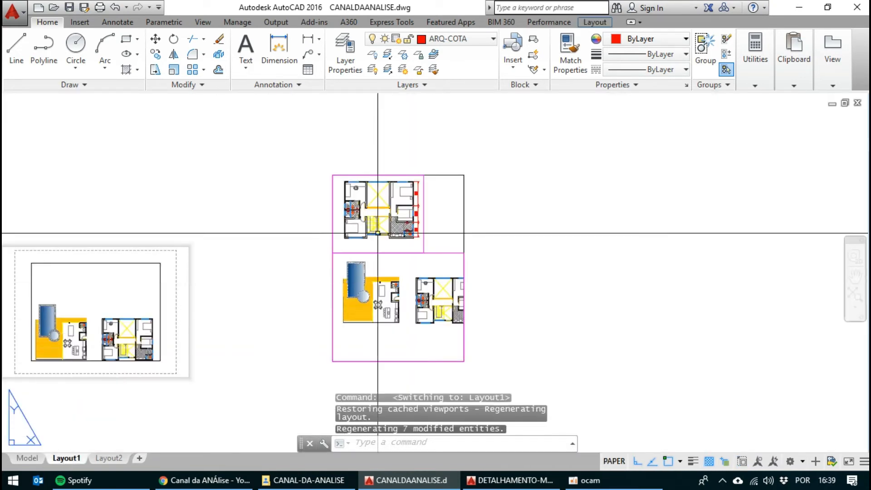
scroll(377, 234, "up", 3)
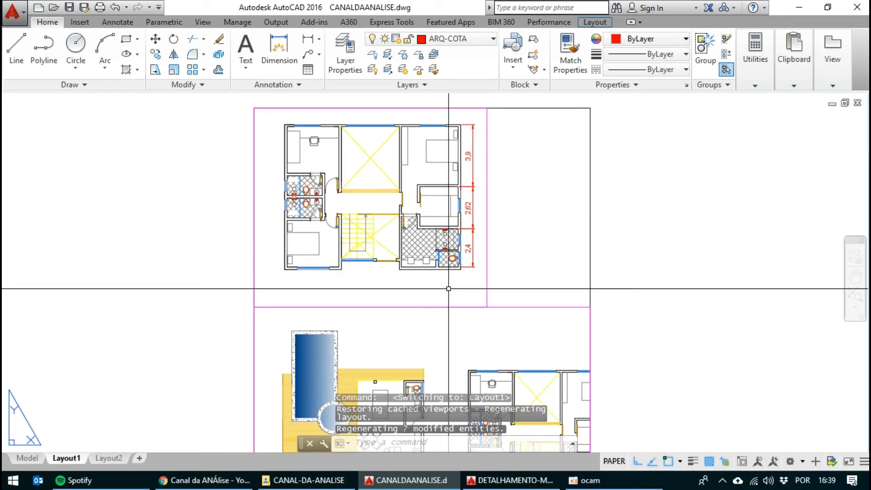
double_click(441, 202)
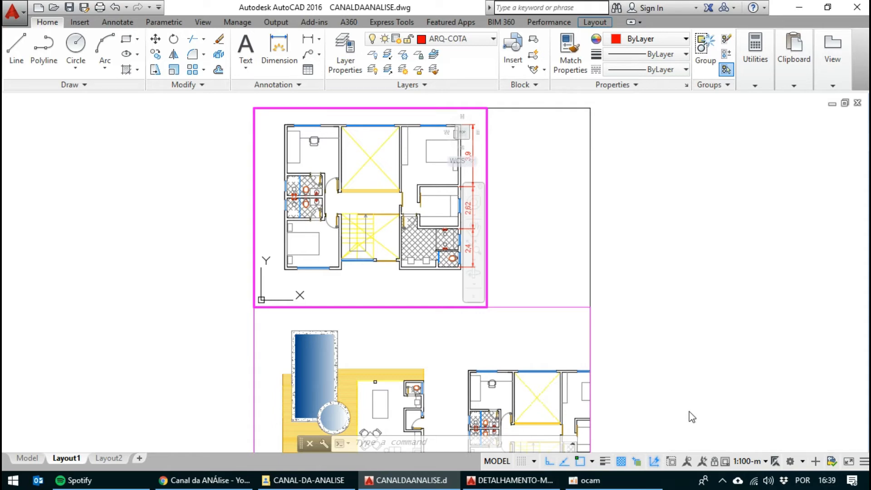
Turn on automatic adding of annotation scales and set the upper viewport's scale to 1:75-m.
left_click(702, 461)
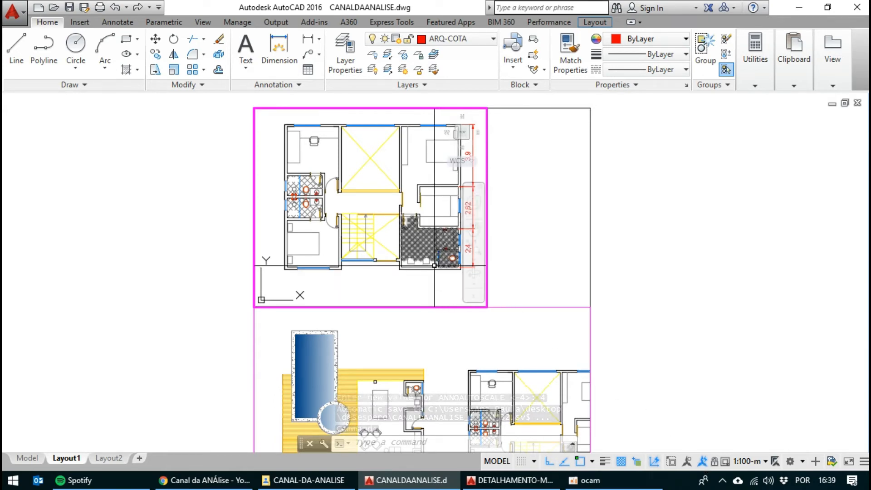
middle_click_drag(434, 265, 419, 273)
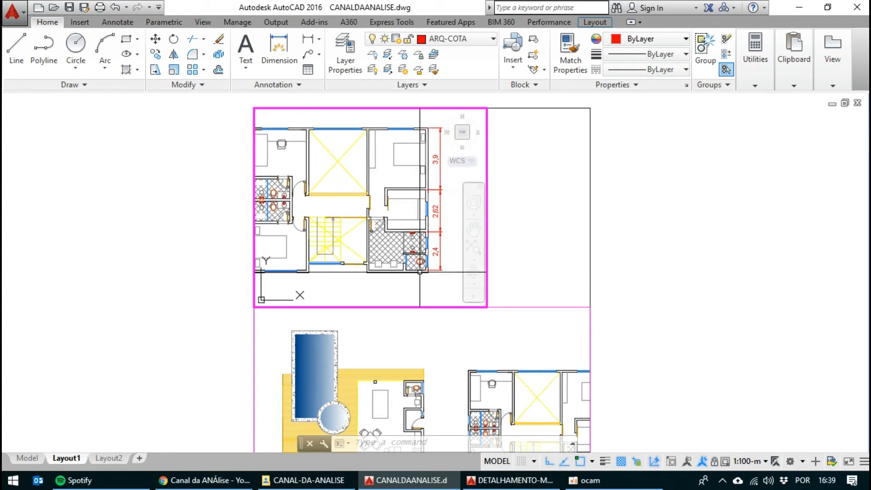
left_click(752, 459)
left_click(744, 123)
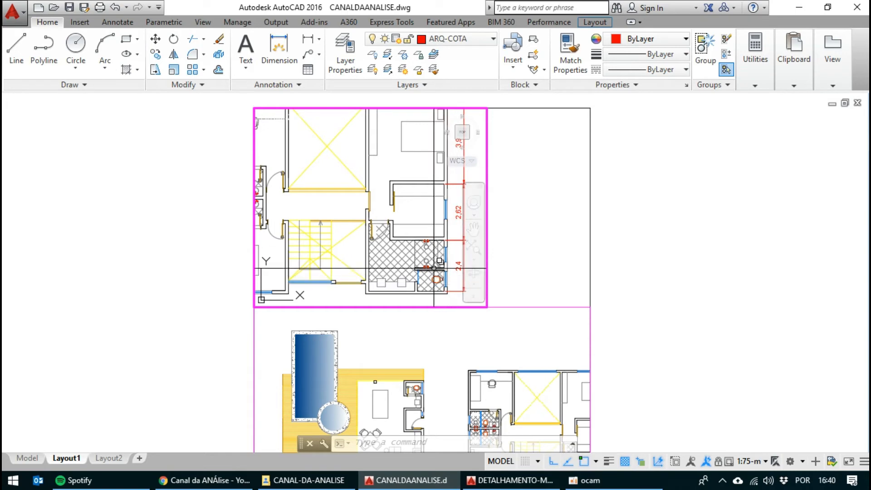
middle_click_drag(434, 267, 426, 263)
Centre the bedroom plan in the lower viewport, show annotative objects of all scales, and turn off automatic scale adding.
double_click(693, 364)
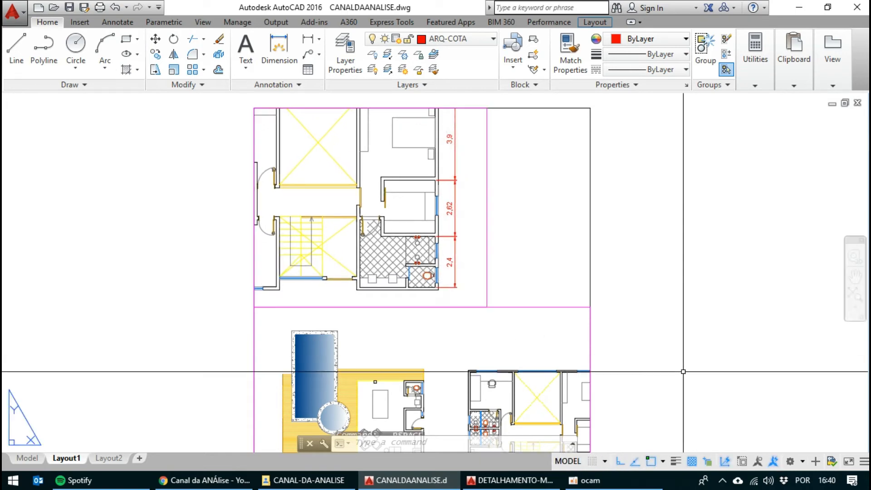
middle_click_drag(682, 371, 683, 290)
double_click(531, 335)
middle_click_drag(534, 329, 371, 307)
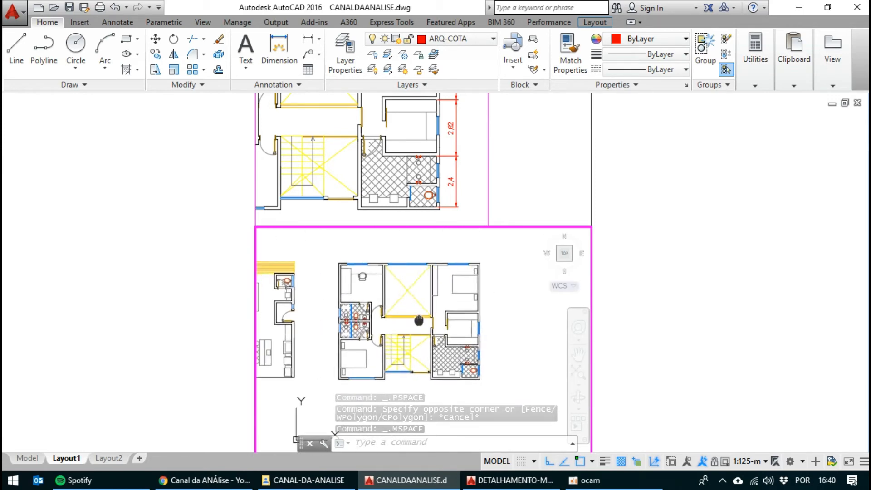
middle_click_drag(410, 350, 437, 346)
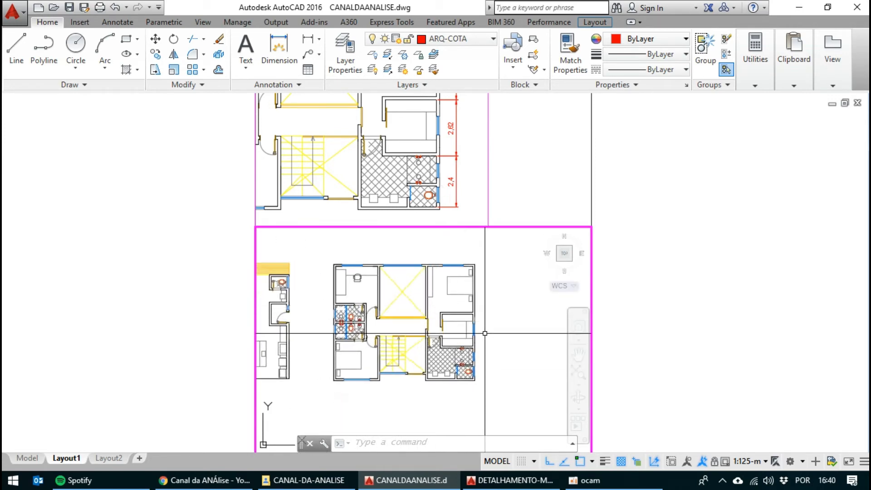
left_click(685, 461)
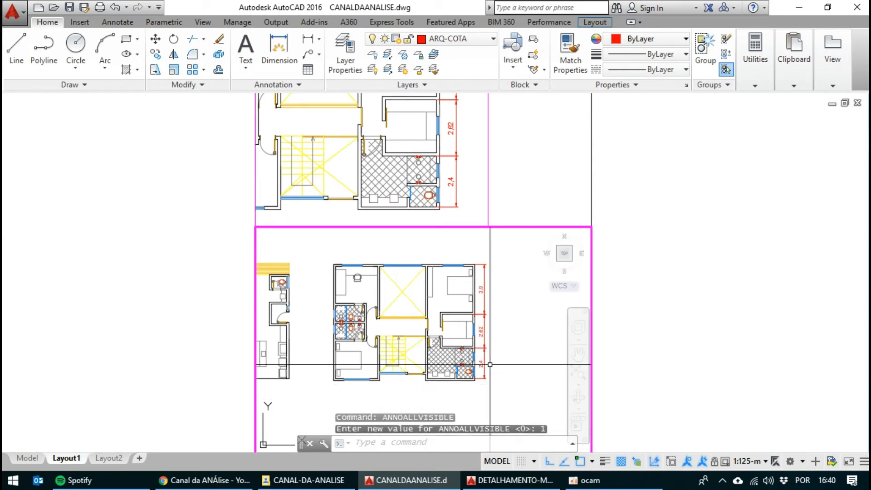
left_click(701, 461)
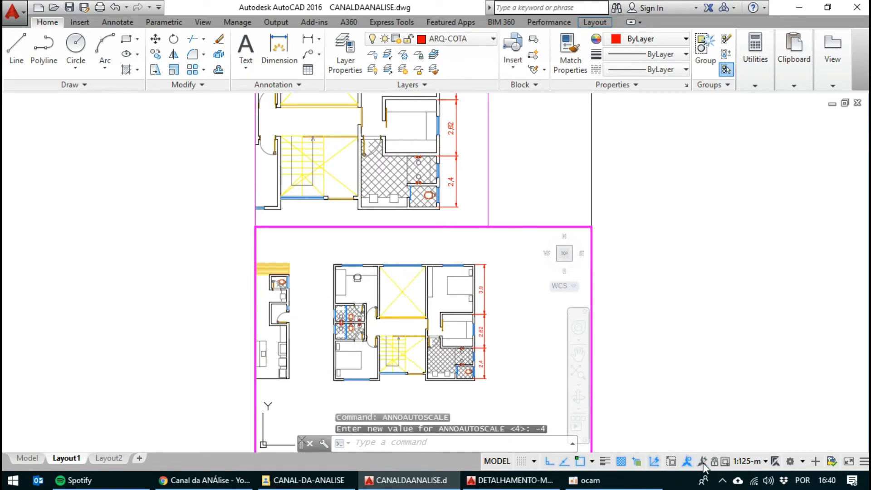
Set the lower viewport's scale to 1:50-m, bring the plan's dimensioned side into view, and return to paper space.
left_click(749, 463)
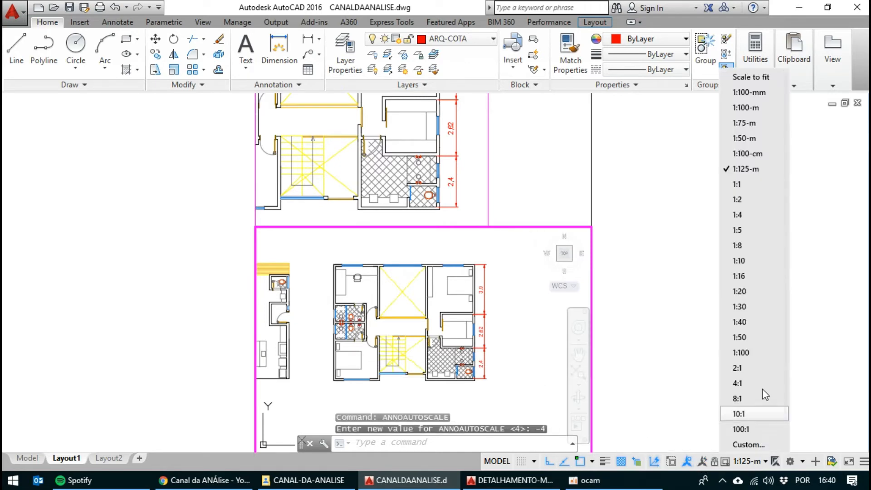
left_click(756, 139)
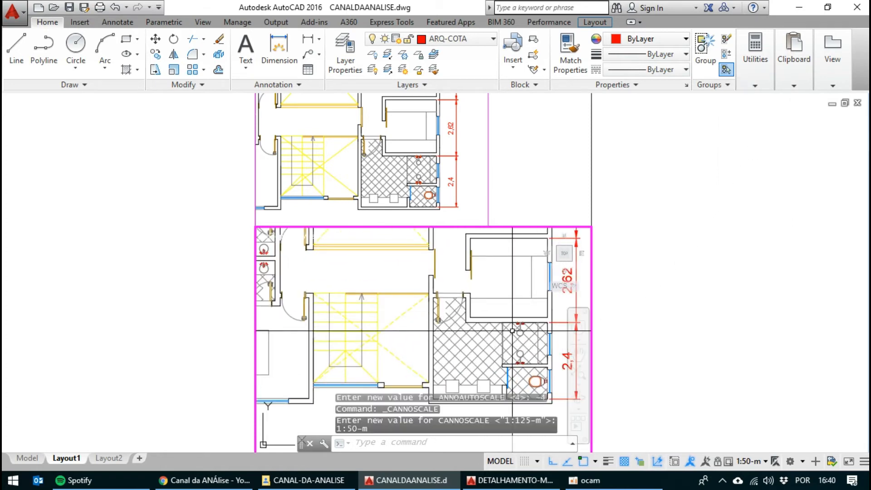
middle_click_drag(512, 331, 444, 337)
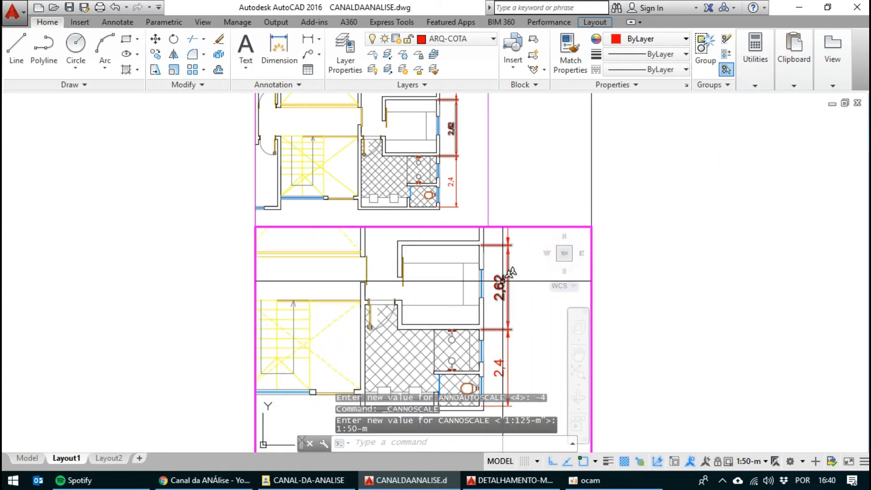
double_click(647, 365)
scroll(549, 279, "down", 4)
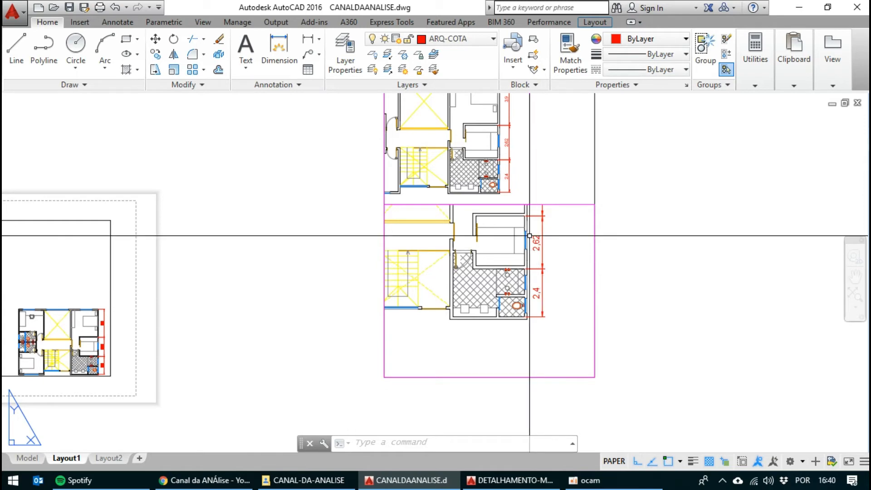
scroll(539, 275, "up", 2)
scroll(550, 274, "down", 2)
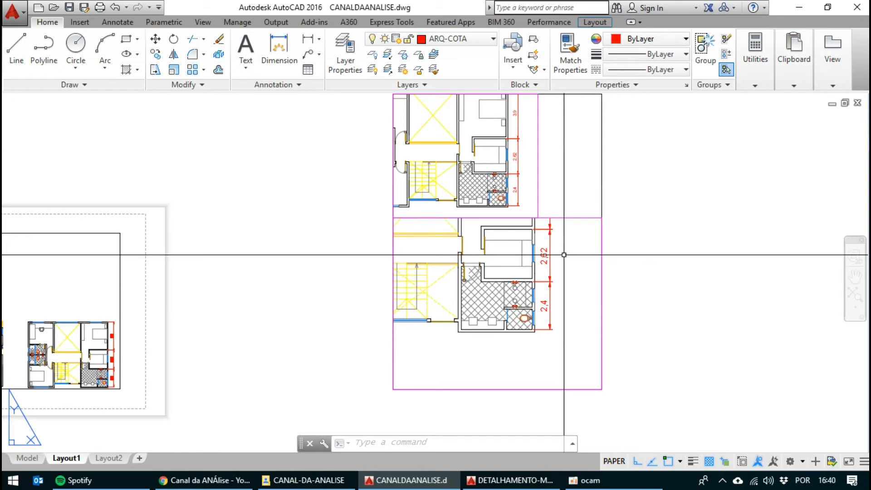
In model space, select the three dimensions beside the bedroom plan and open their list of supported annotation scales.
left_click(36, 459)
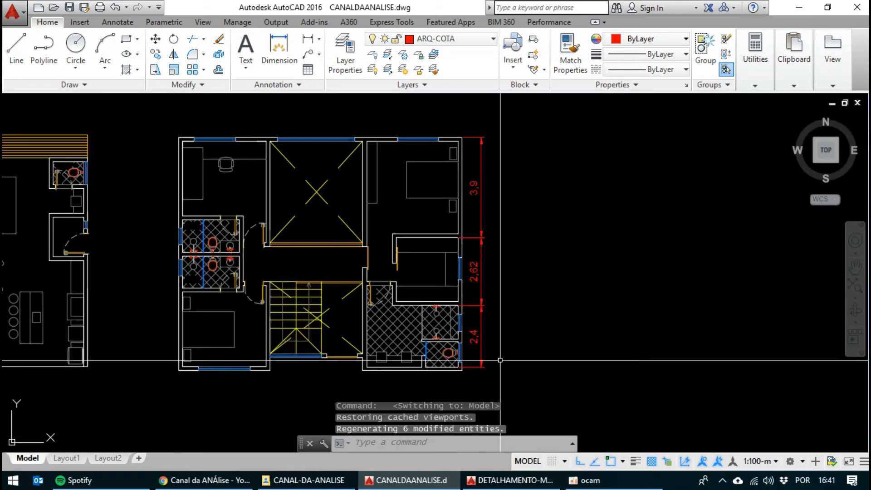
left_click(584, 358)
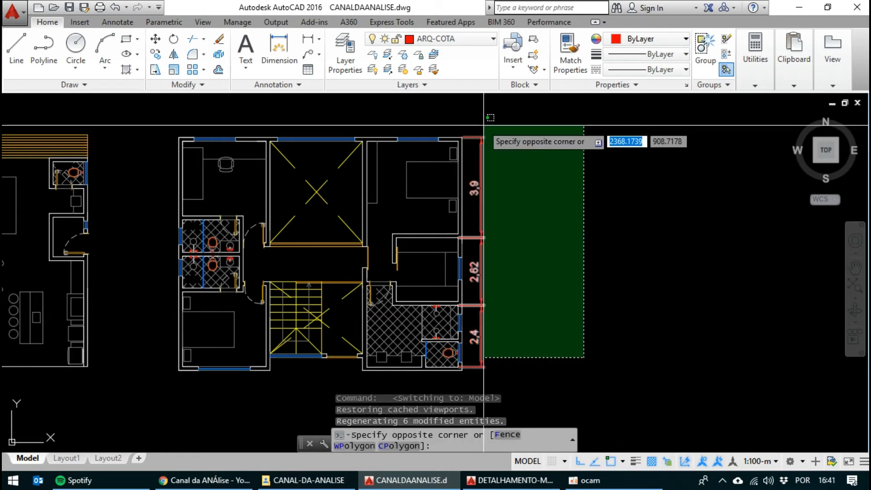
left_click(477, 132)
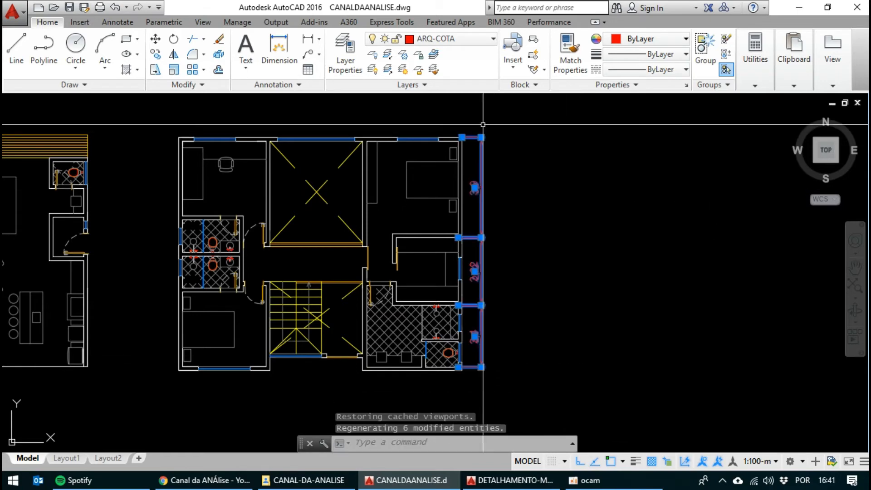
left_click(111, 23)
left_click(789, 83)
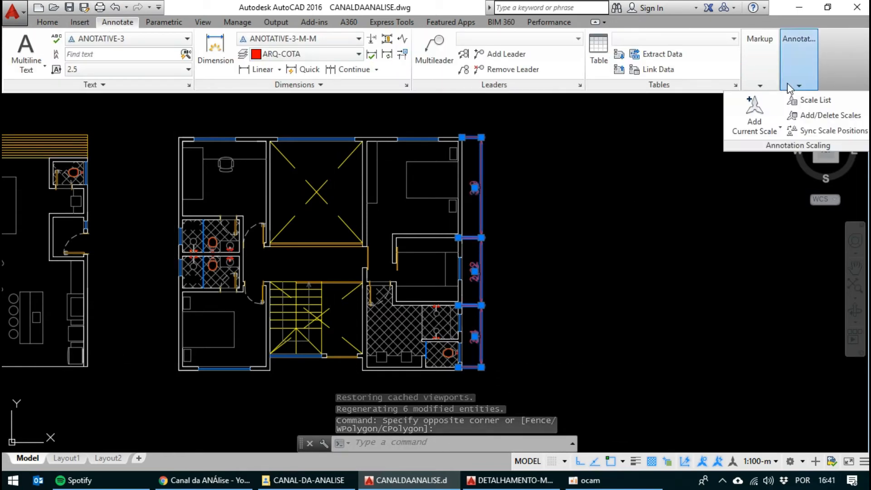
left_click(805, 117)
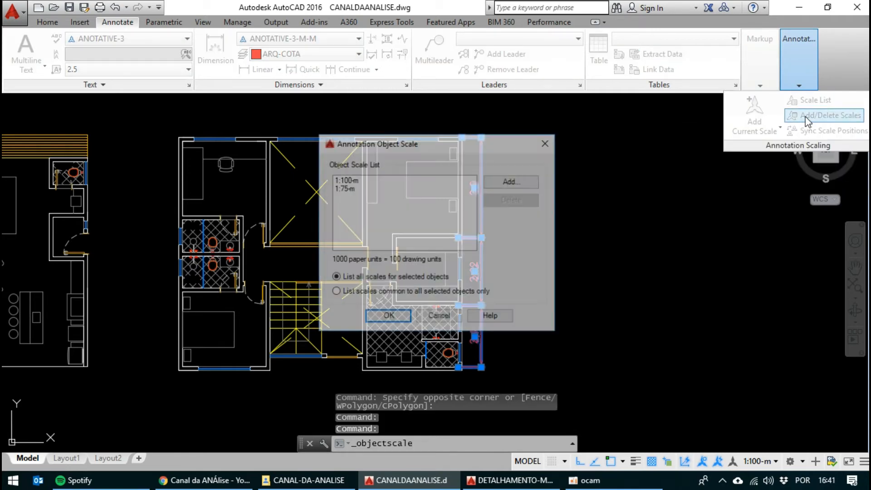
left_click_drag(419, 146, 641, 142)
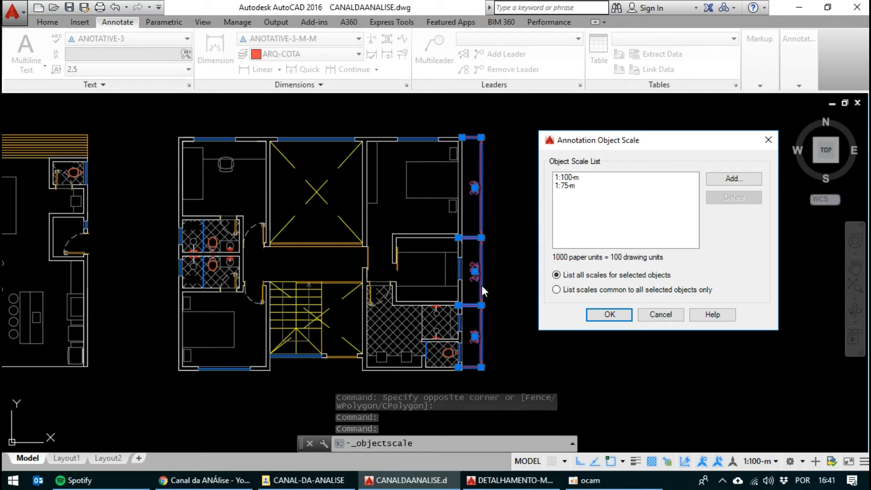
Review the scales that can be added to the selected dimensions, and close the scale list without adding any.
left_click(747, 179)
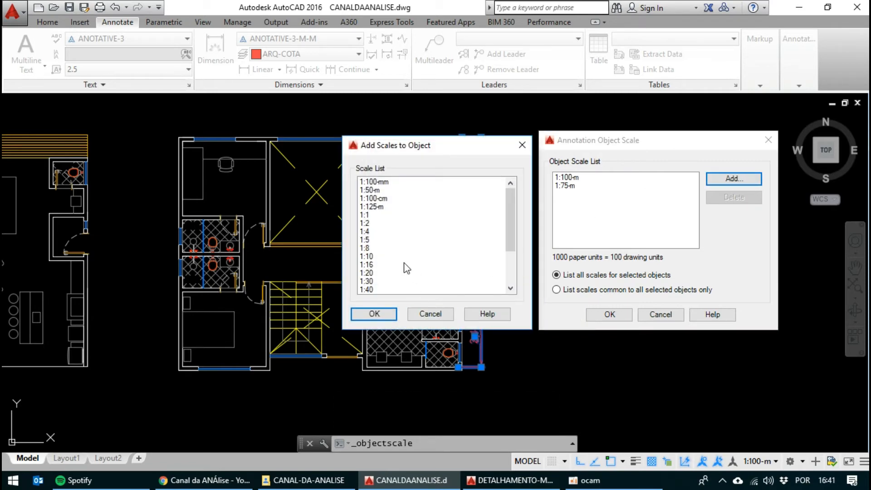
left_click(418, 318)
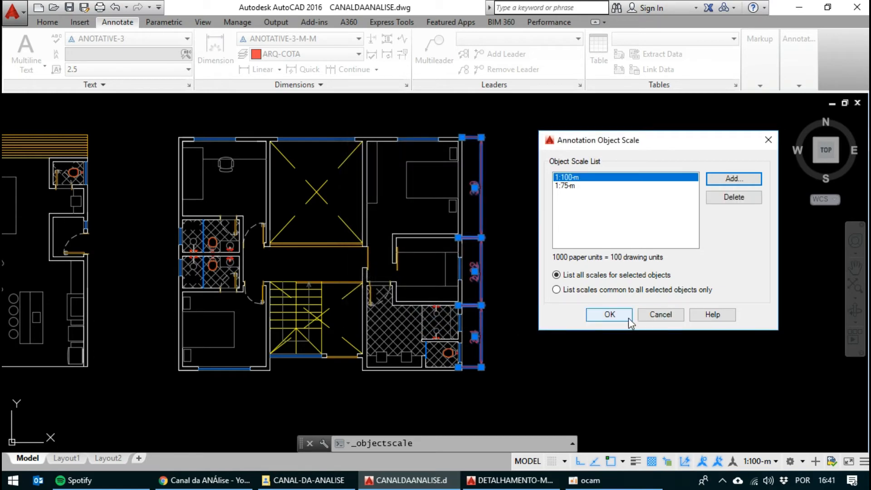
left_click(617, 316)
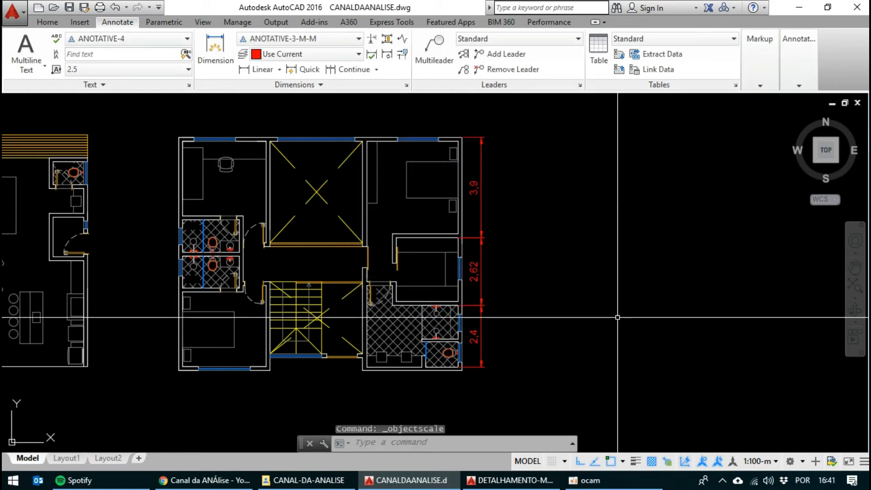
left_click(474, 328)
key("Escape")
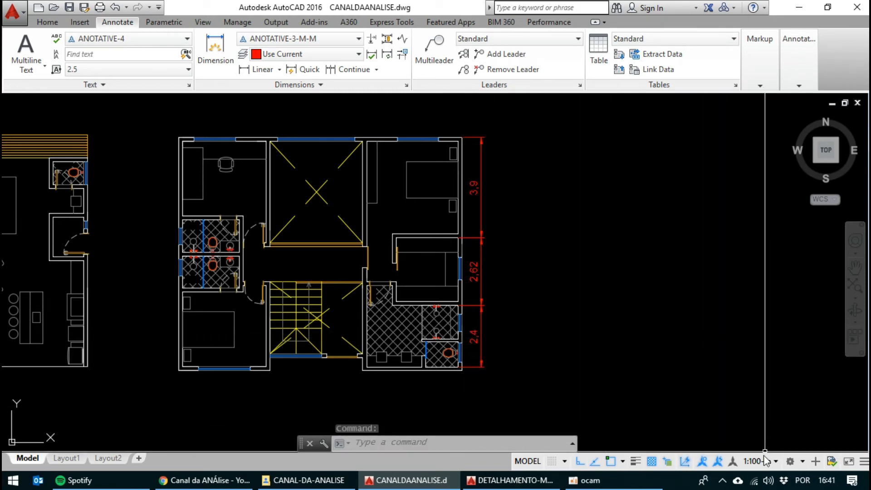
Switch the model space annotation scale to 1:50-m and from there to 1:75-m, with automatic scale adding on.
left_click(760, 461)
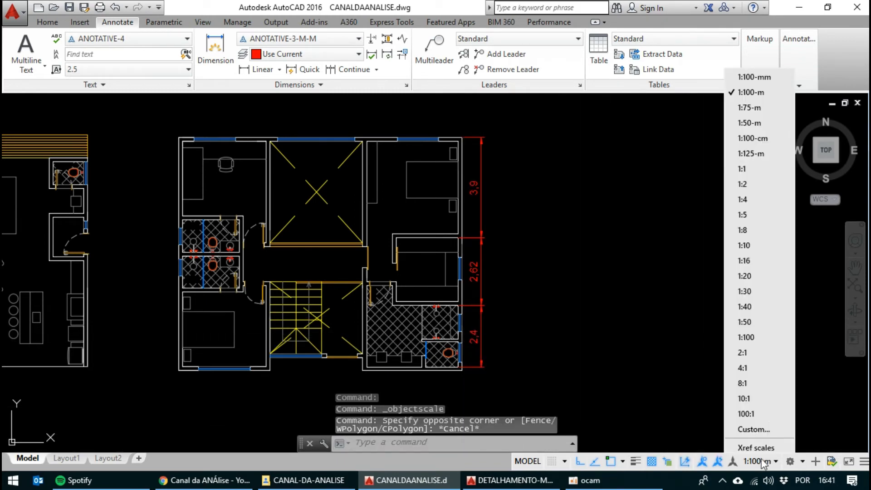
left_click(755, 119)
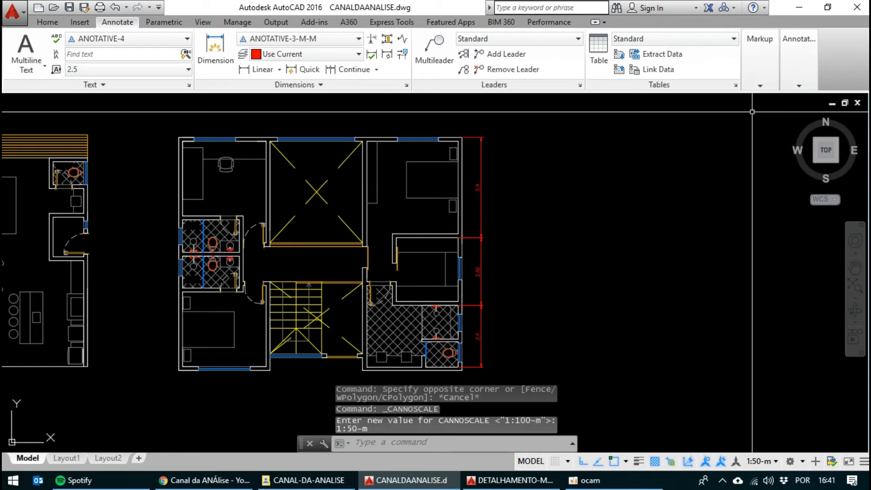
left_click(760, 459)
left_click(752, 107)
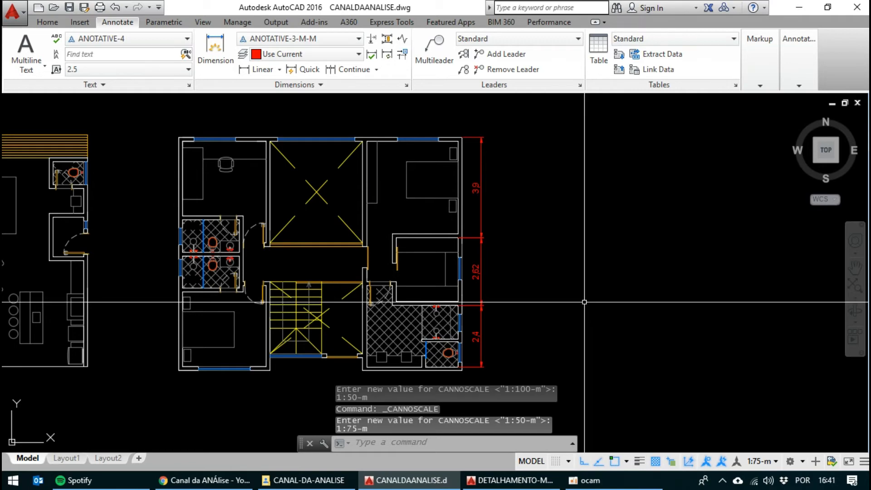
left_click(520, 337)
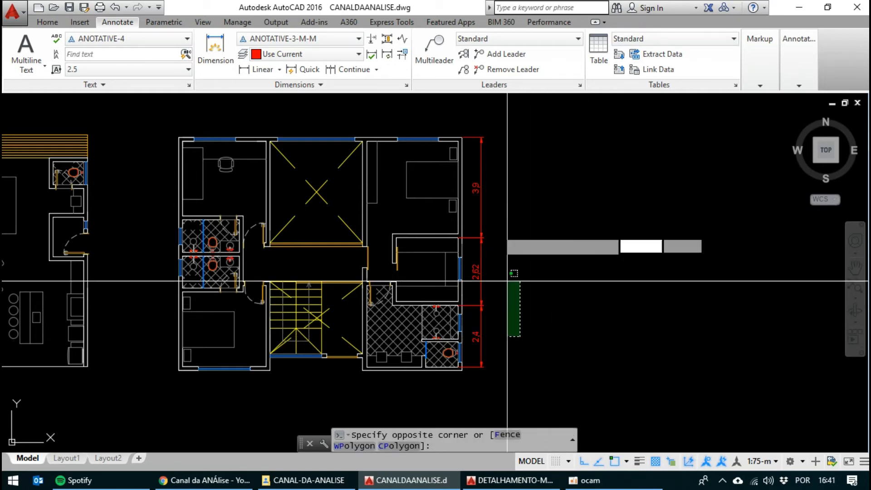
left_click(541, 288)
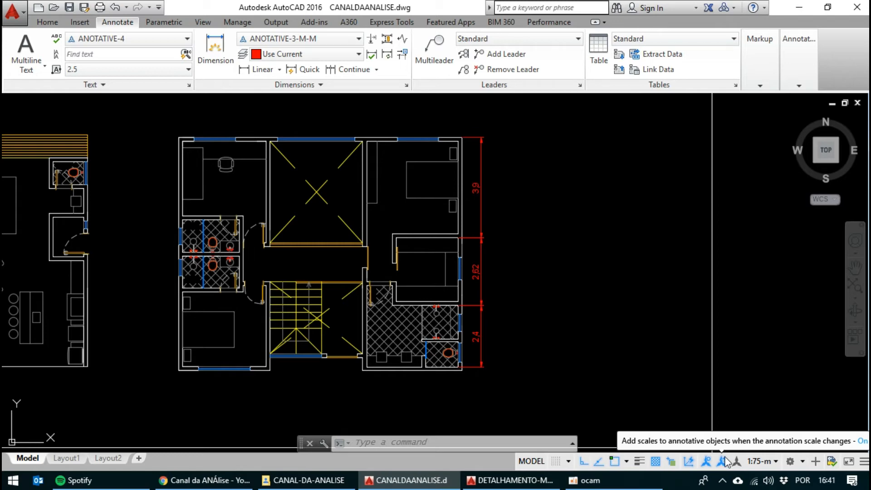
Add the 1:125-m scale to the dimensions by making it the current annotation scale, and return to 1:50-m.
left_click(762, 461)
left_click(771, 155)
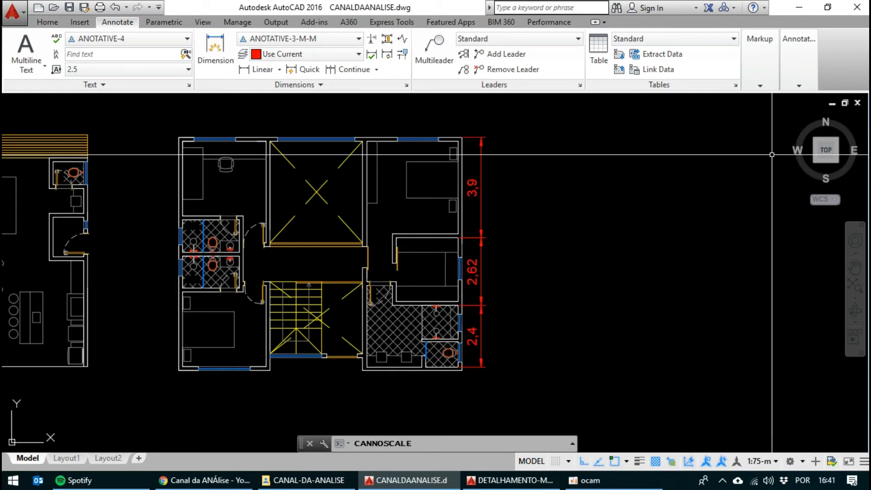
left_click(759, 461)
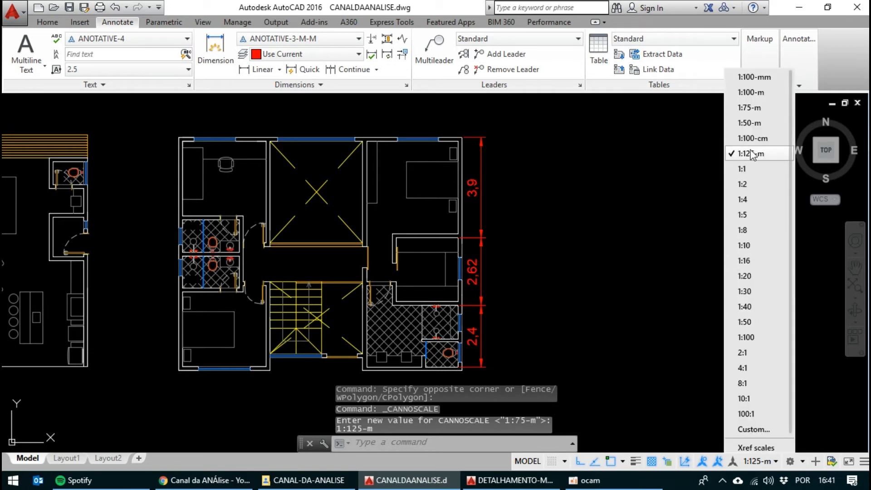
left_click(748, 125)
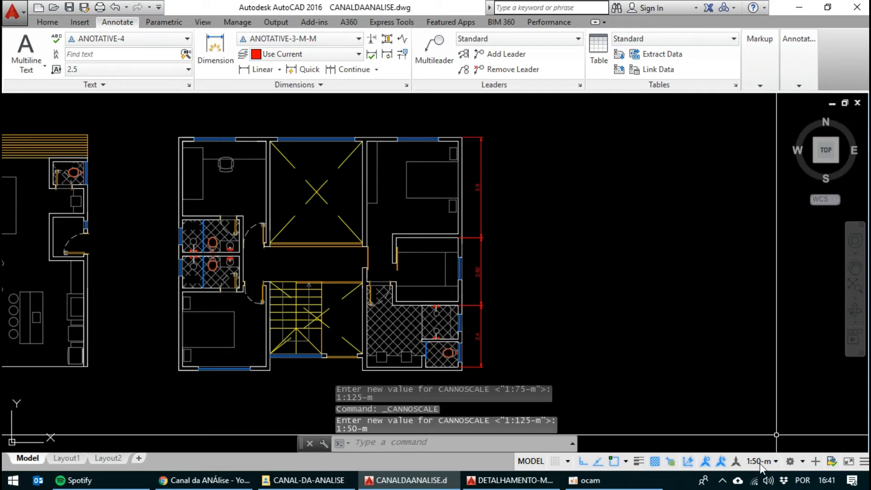
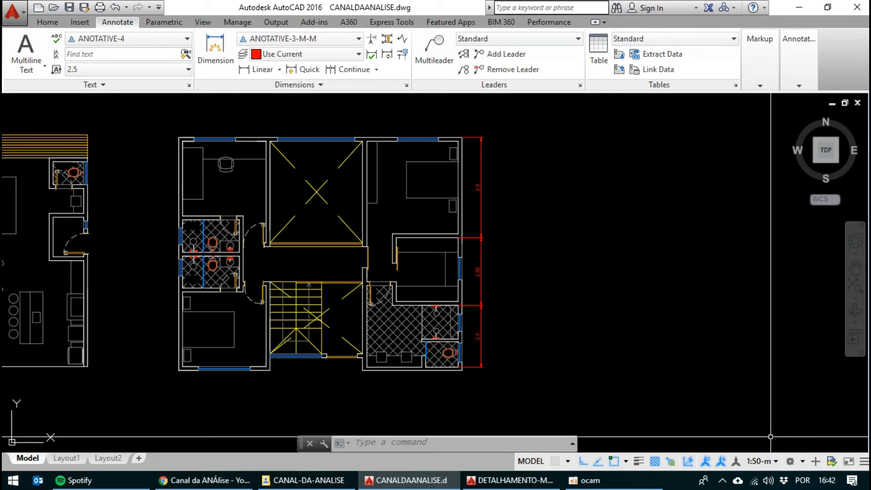
Set the model space annotation scale back to 1:75-m and clear any started selection.
left_click(765, 461)
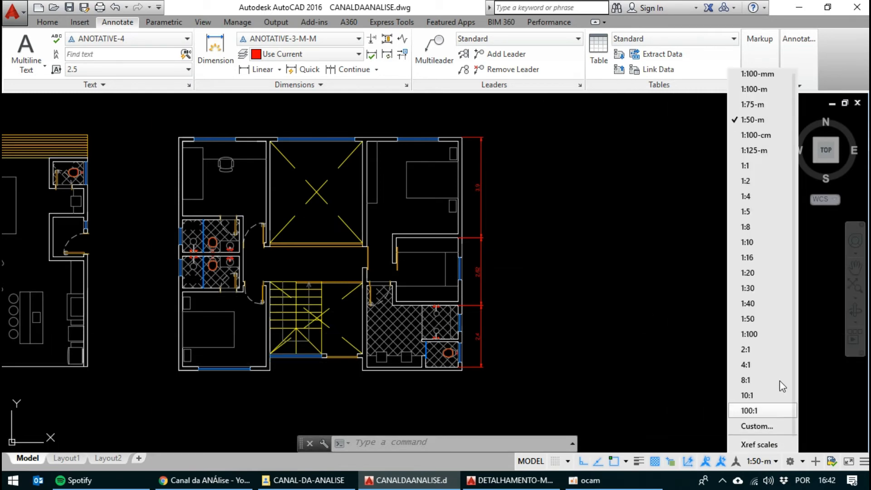
left_click(767, 106)
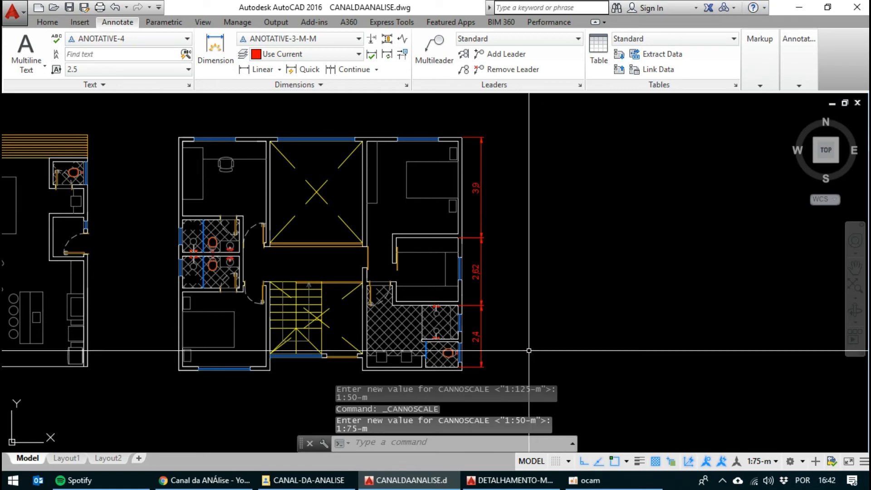
middle_click_drag(512, 304, 523, 302)
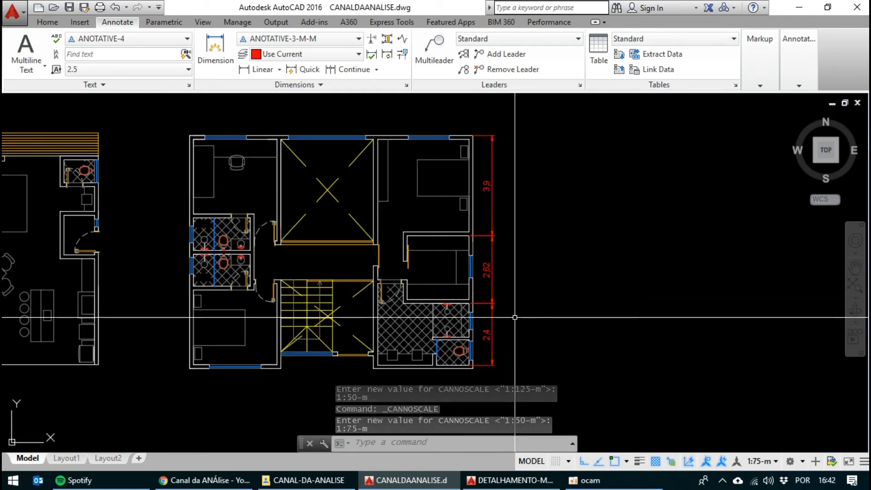
left_click(521, 321)
key("Escape")
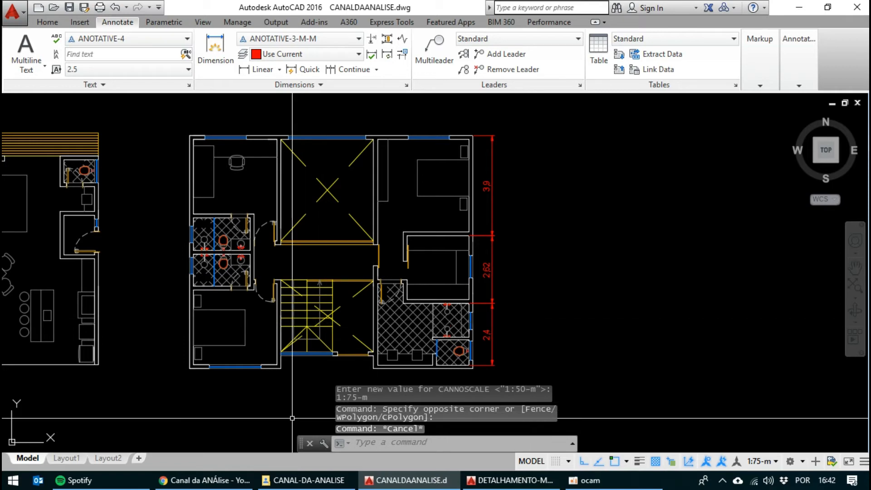
On Layout1, set the lower viewport's scale to 1:125-m, reposition the bedroom plan inside it, and return to paper space.
left_click(66, 459)
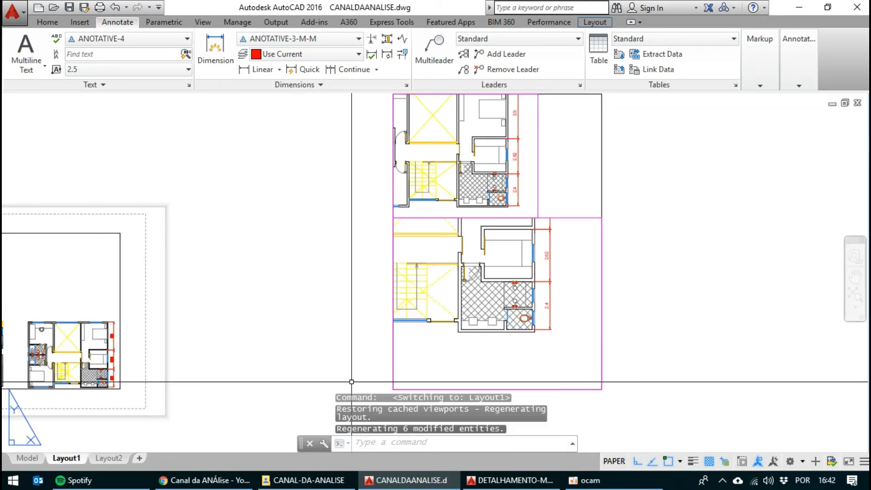
middle_click_drag(565, 287, 502, 298)
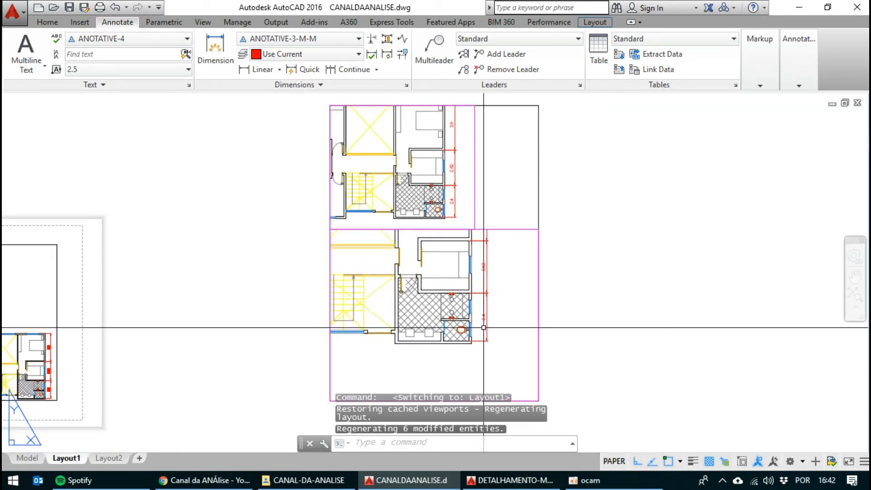
double_click(483, 296)
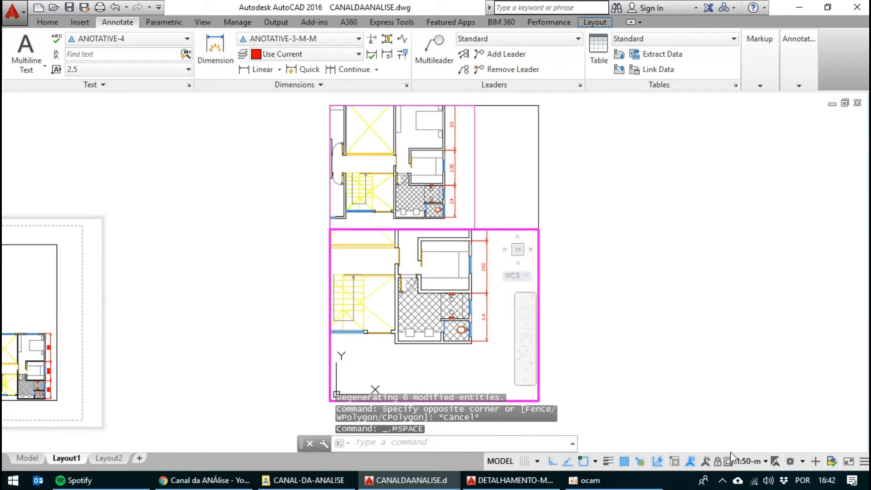
left_click(751, 461)
left_click(767, 208)
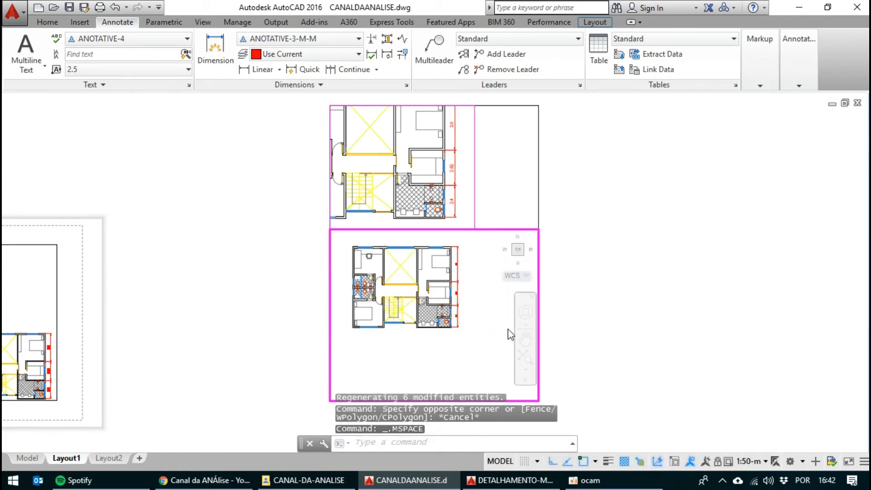
middle_click_drag(453, 299, 388, 286)
double_click(591, 282)
Set the upper viewport's scale to 1:100-m, fit the whole bedroom plan inside it, and return to paper space.
double_click(411, 167)
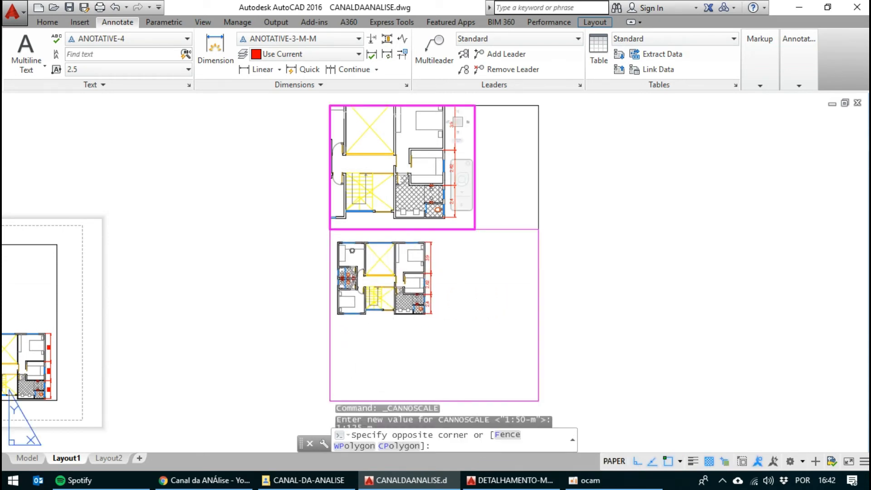
left_click(743, 461)
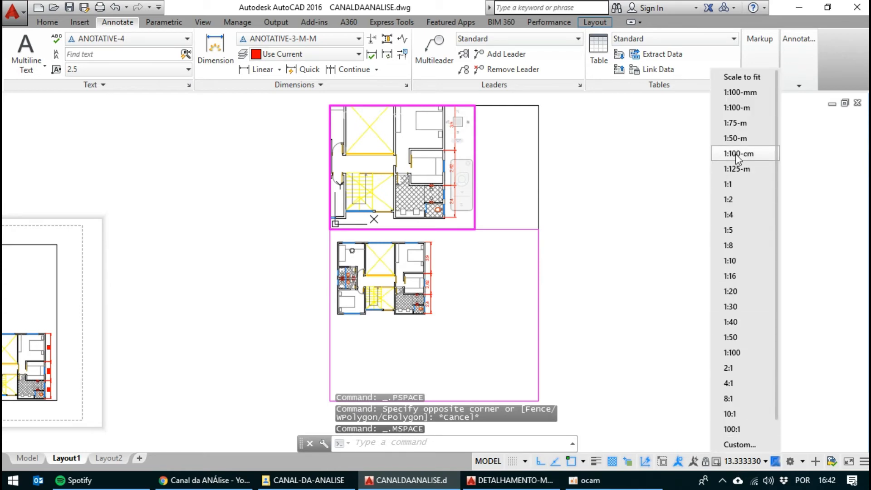
left_click(736, 153)
left_click(739, 461)
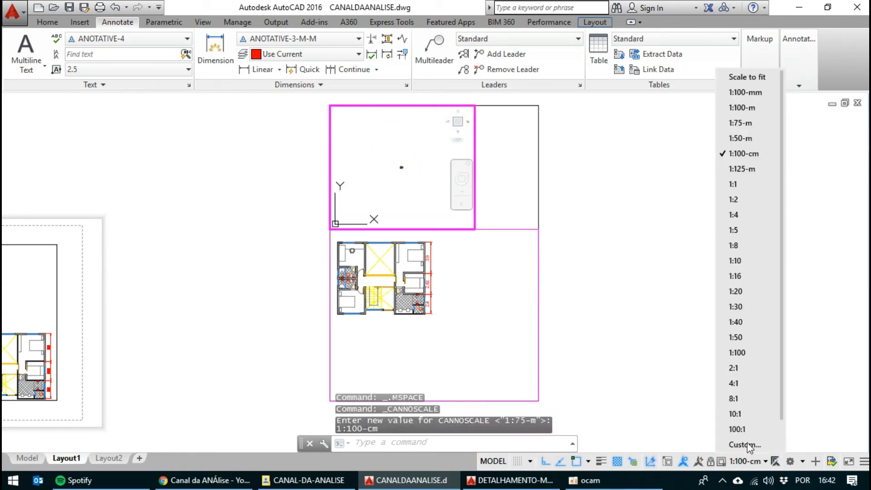
left_click(741, 109)
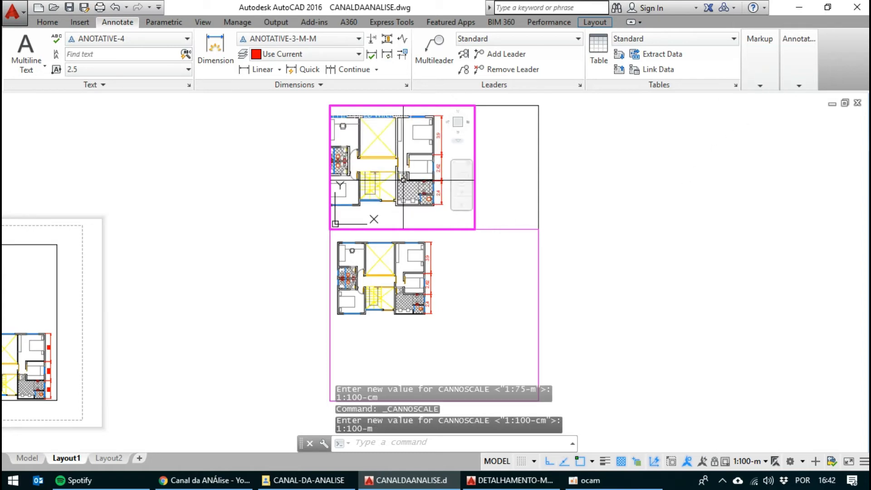
scroll(403, 180, "up", 1)
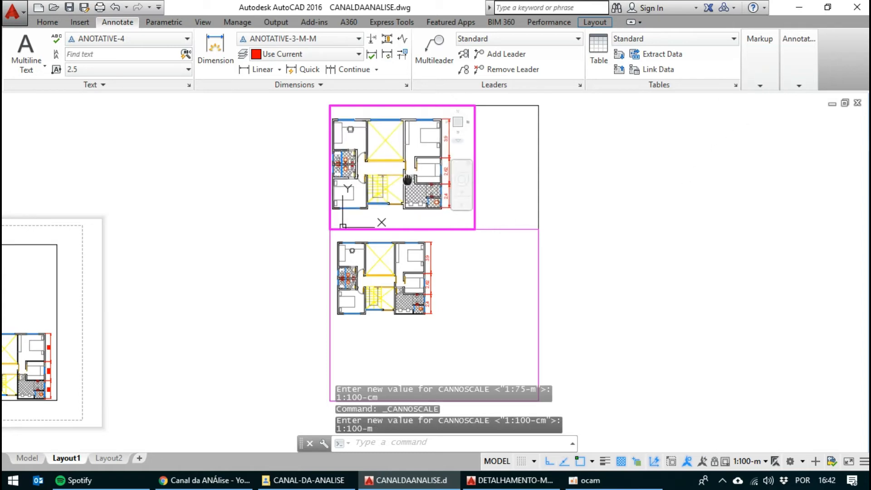
double_click(617, 257)
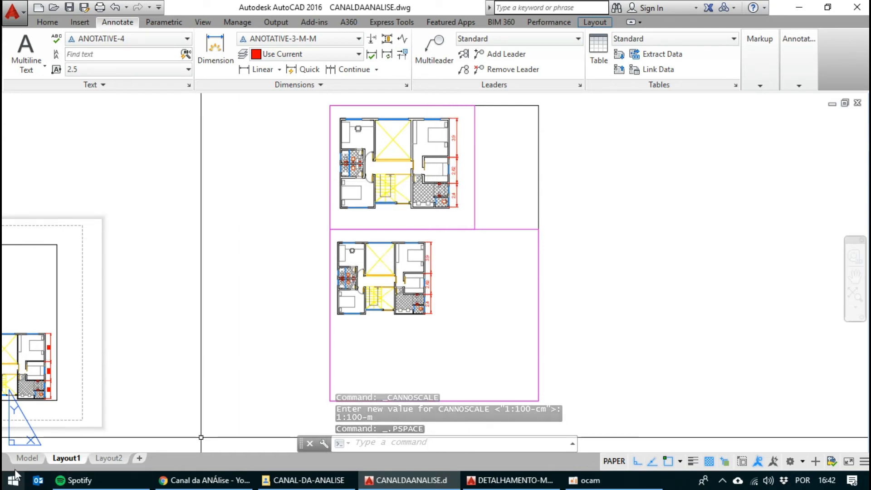
In model space, add the multiline text "PLANTA BAIXA" below the bedroom plan using the ANOTATIVE-4 style.
left_click(27, 458)
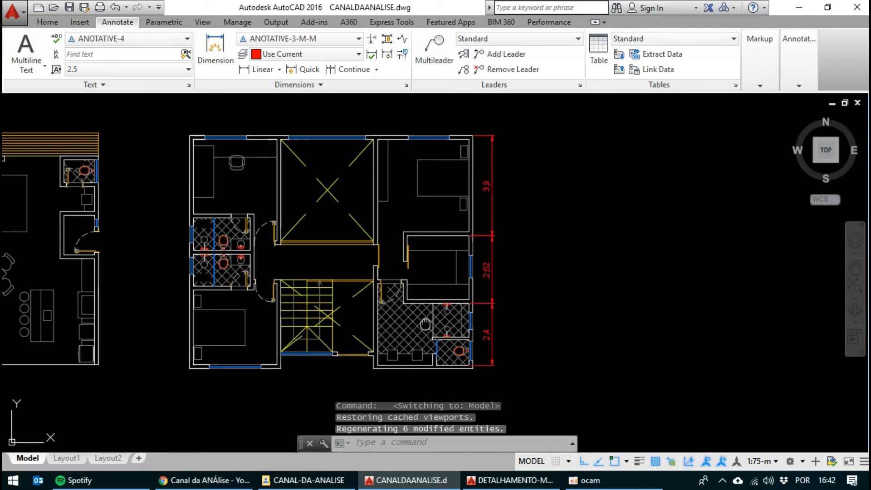
middle_click_drag(425, 324, 426, 315)
left_click(15, 46)
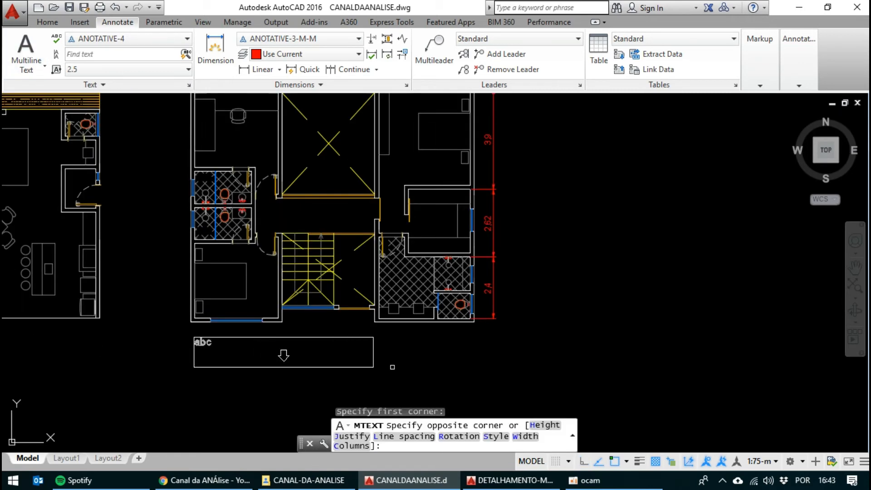
left_click(400, 368)
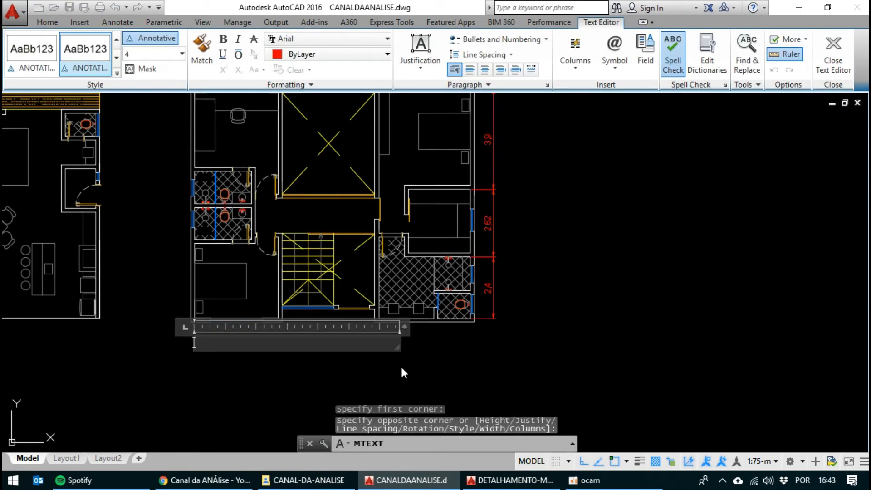
type("PLANTA BAIXA")
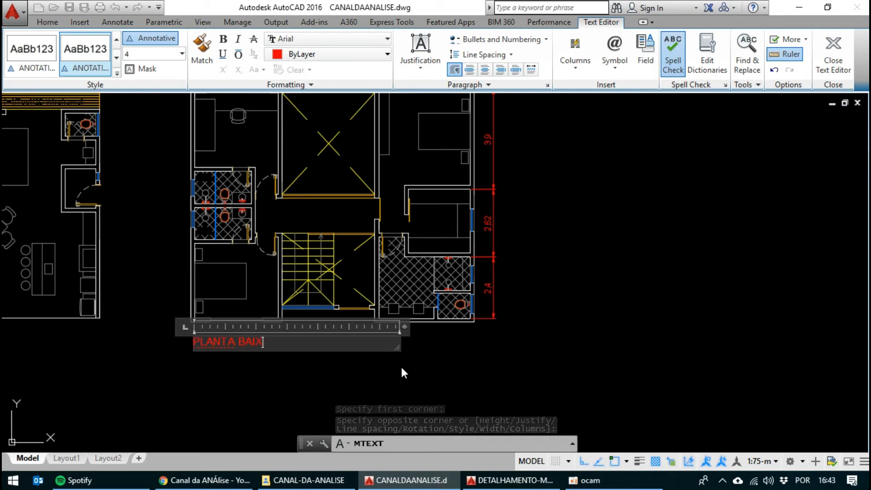
left_click(402, 369)
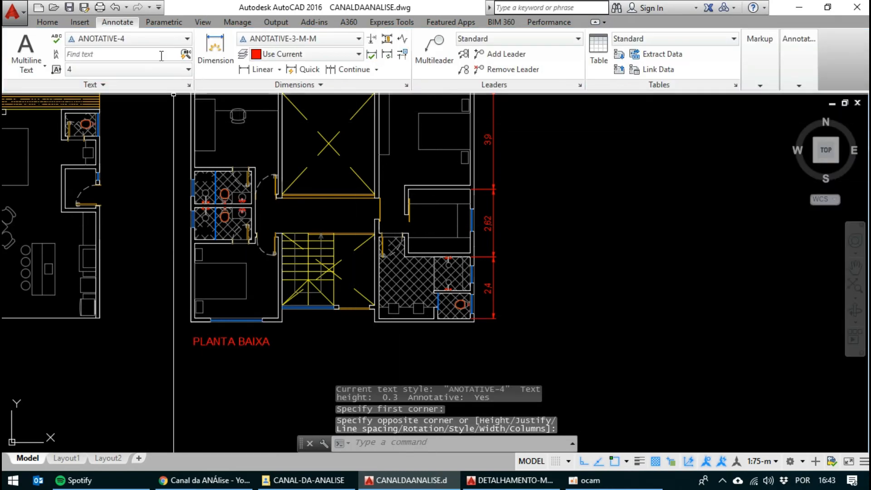
Make ANOTATIVE-3 the current text style and add the multiline text "QUARTO" inside the upper-right bedroom of the plan.
left_click(158, 42)
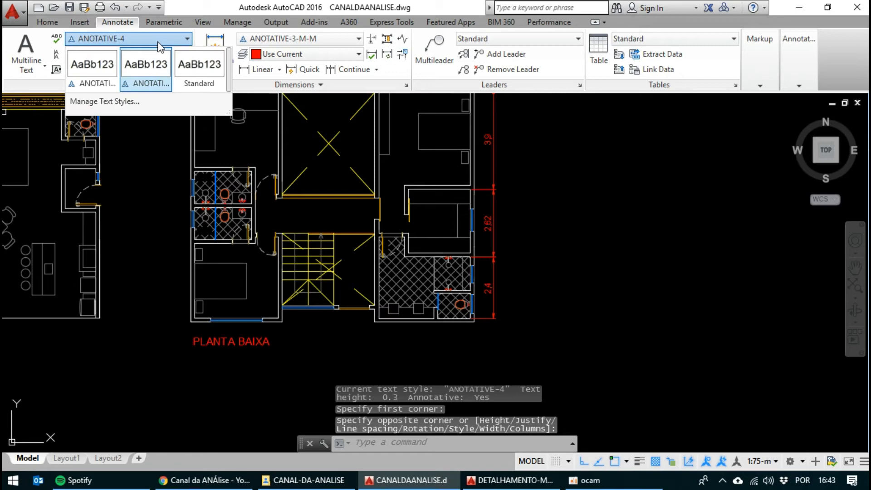
left_click(91, 73)
left_click(26, 46)
scroll(446, 133, "up", 2)
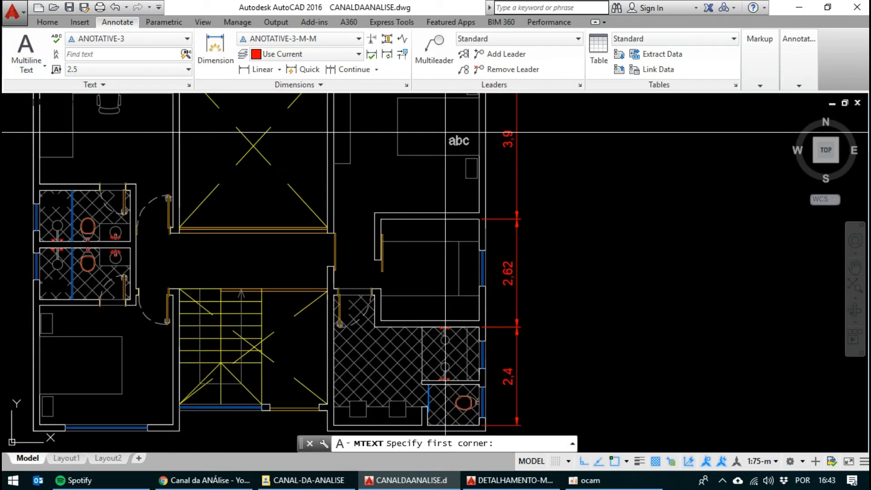
left_click(360, 178)
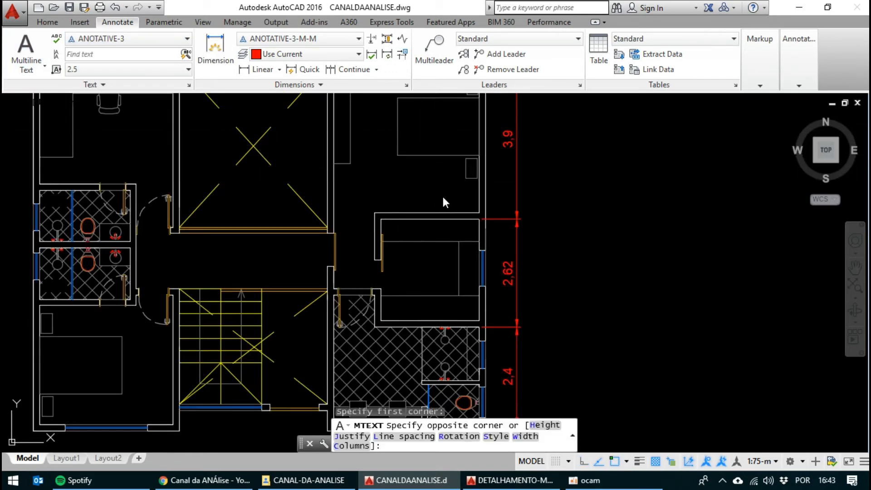
left_click(443, 197)
type("Q")
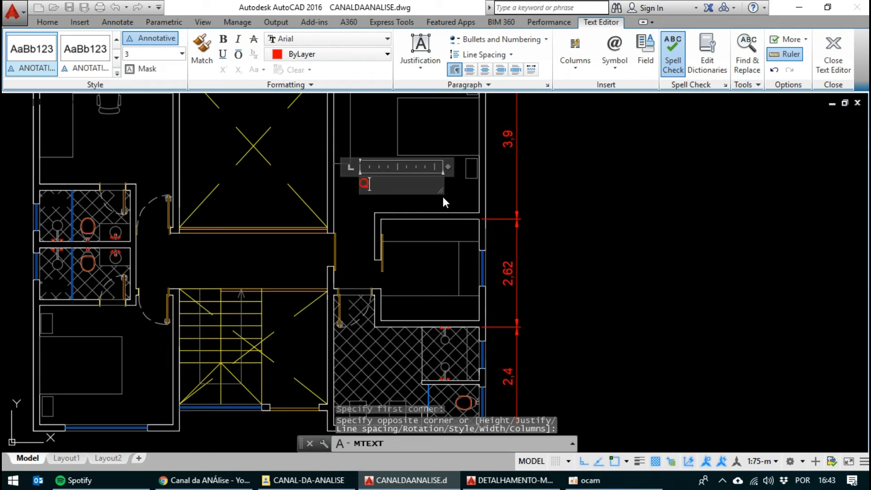
type("UARTO")
left_click(540, 227)
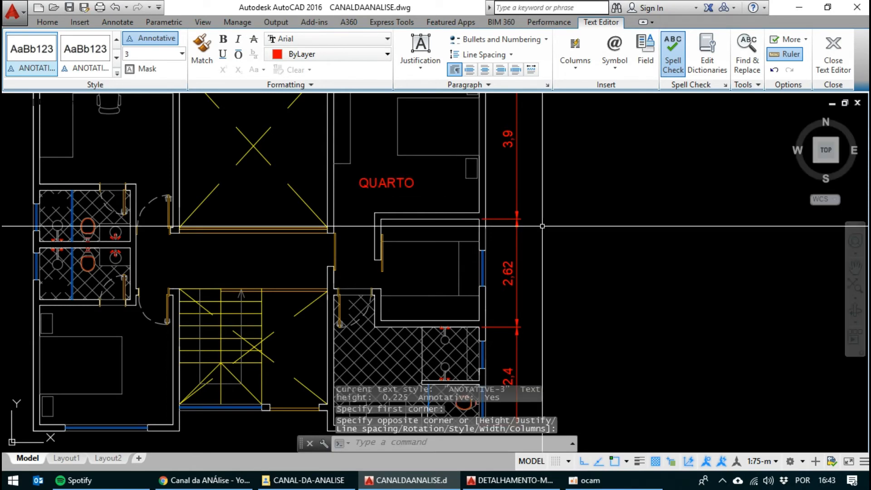
Add the 1:100-cm and 1:50-m scales to the new texts by making each current, and return to 1:75-m.
scroll(336, 177, "down", 2)
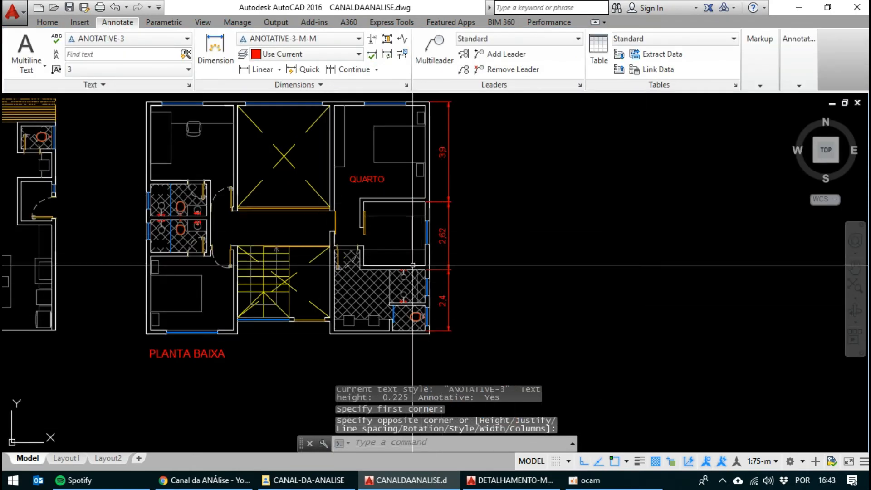
left_click(760, 461)
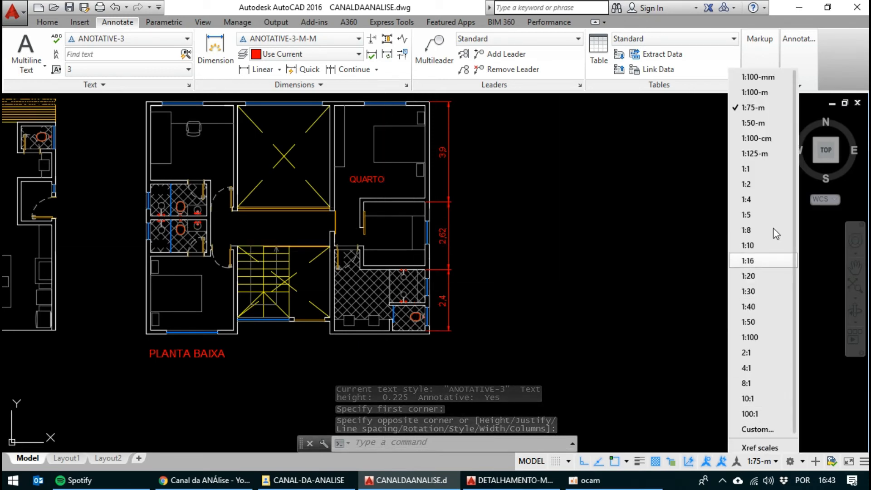
left_click(756, 137)
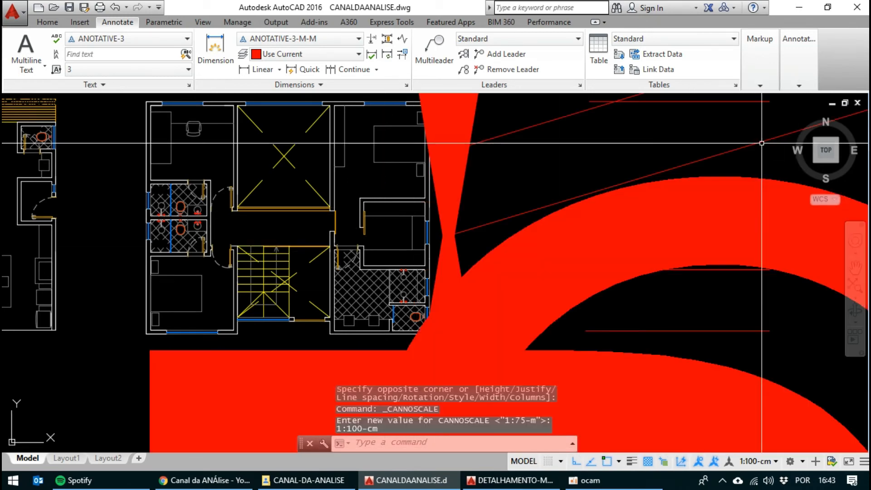
left_click(765, 462)
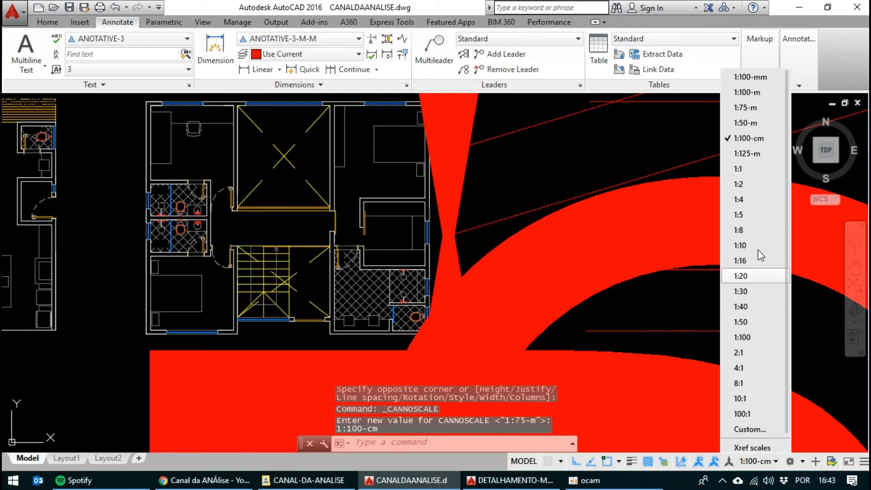
left_click(757, 123)
left_click(760, 461)
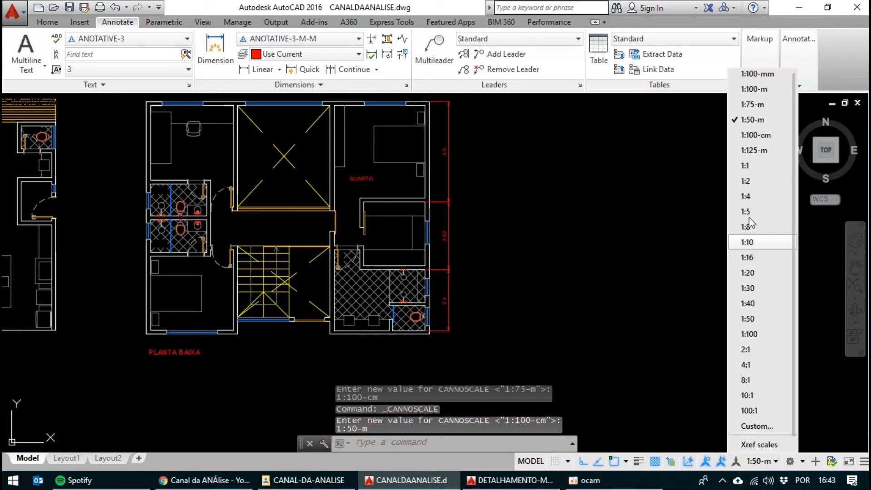
left_click(744, 104)
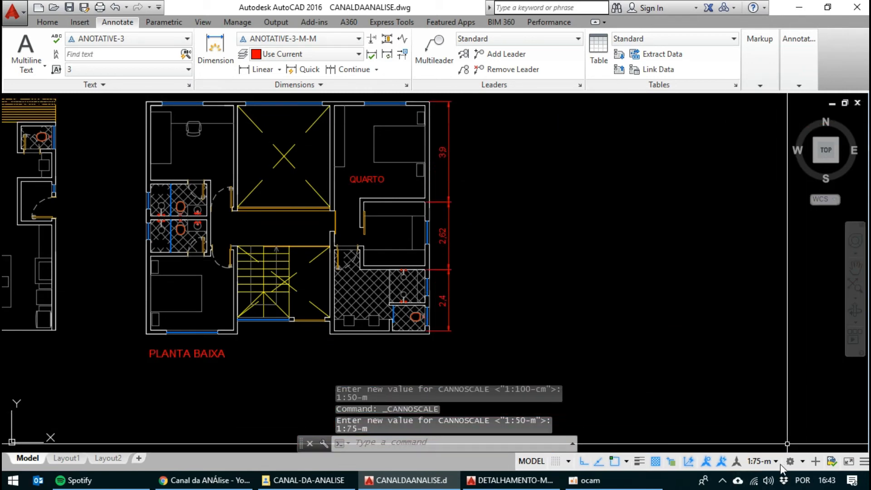
Switch the annotation scale to 1:100-cm once more and leave model space at 1:50-m.
left_click(764, 461)
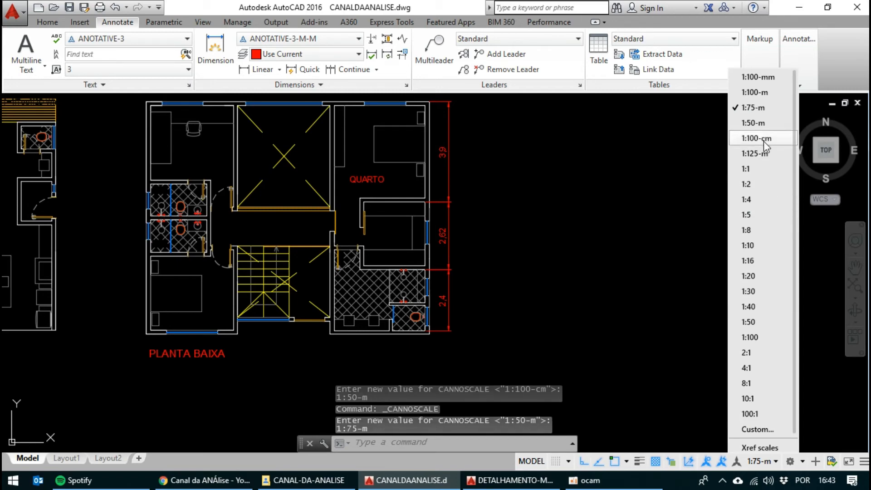
left_click(763, 139)
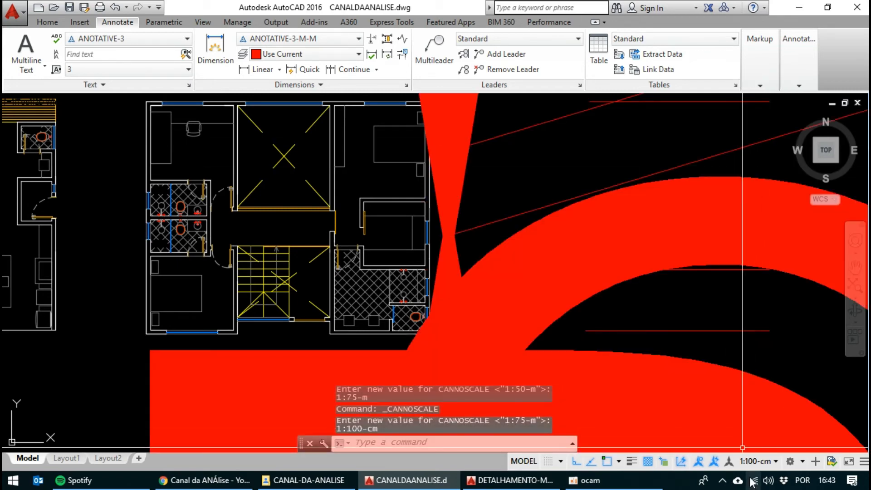
left_click(752, 461)
left_click(746, 123)
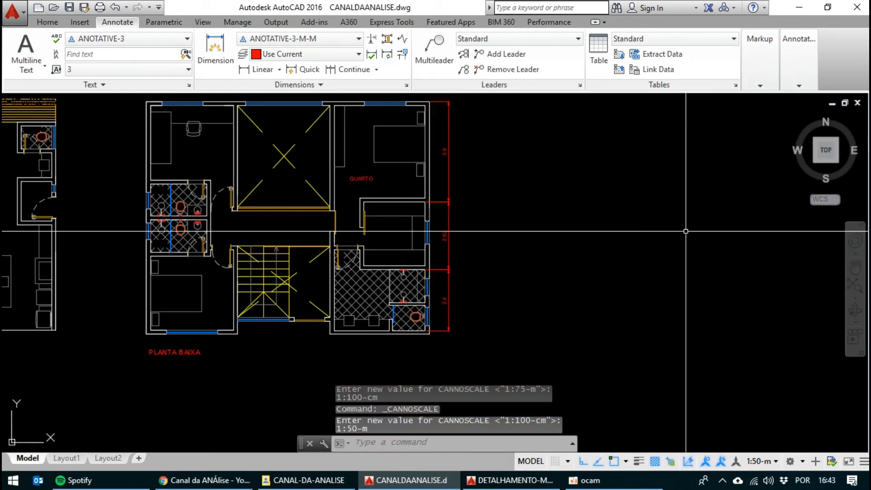
middle_click_drag(280, 351, 312, 347)
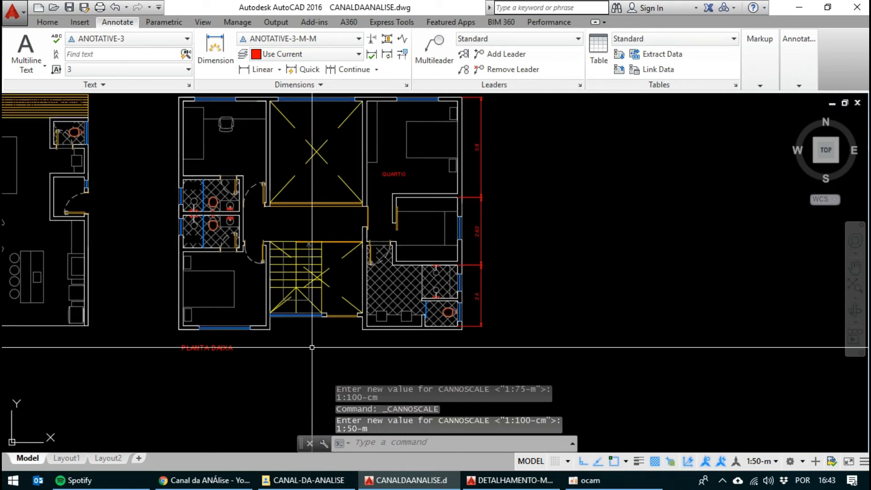
On Layout1, activate the lower viewport and turn on automatic adding of scales to annotative objects.
left_click(68, 458)
scroll(339, 313, "up", 2)
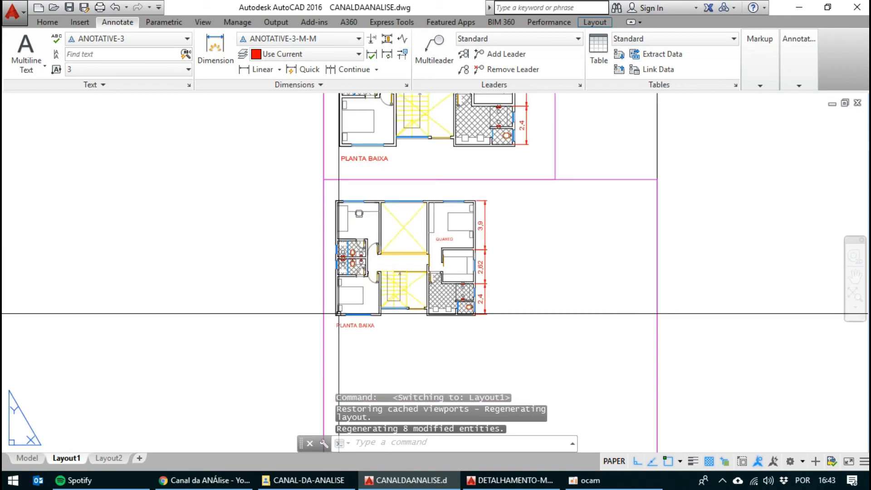
double_click(410, 336)
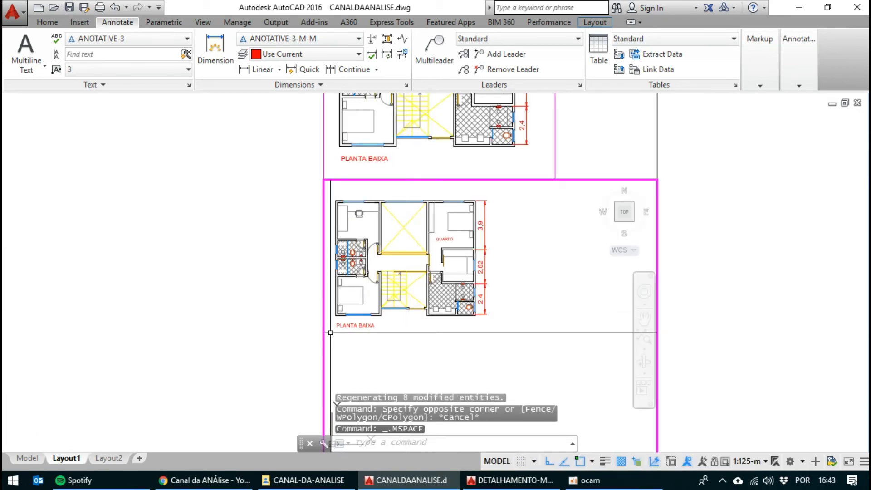
double_click(268, 297)
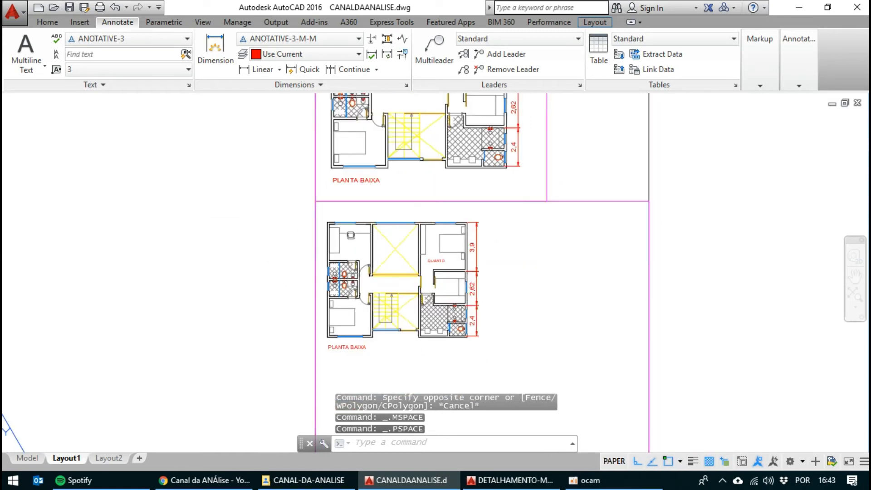
double_click(439, 348)
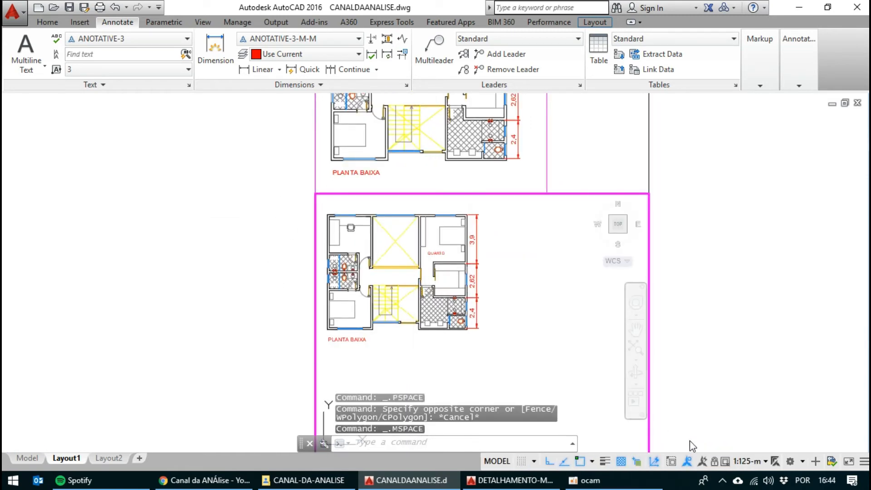
left_click(703, 461)
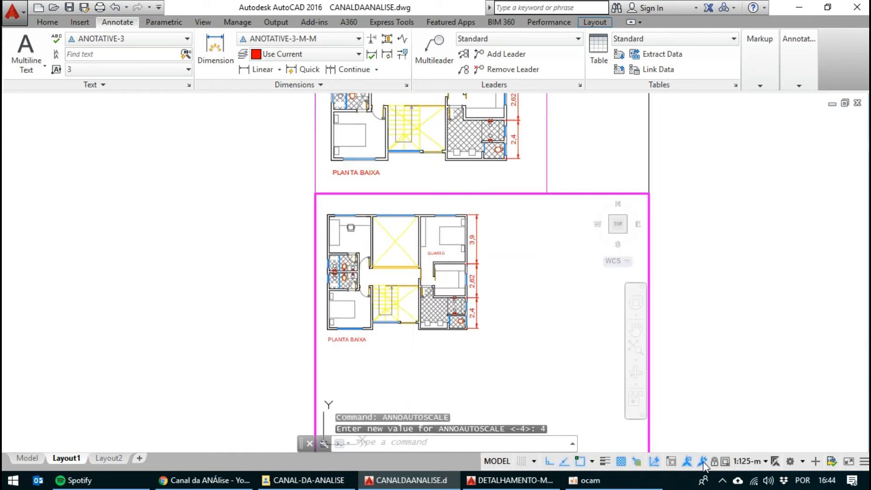
Add the 1:100-m scale to the texts by switching the lower viewport through 1:100-cm to 1:100-m.
left_click(756, 461)
left_click(756, 154)
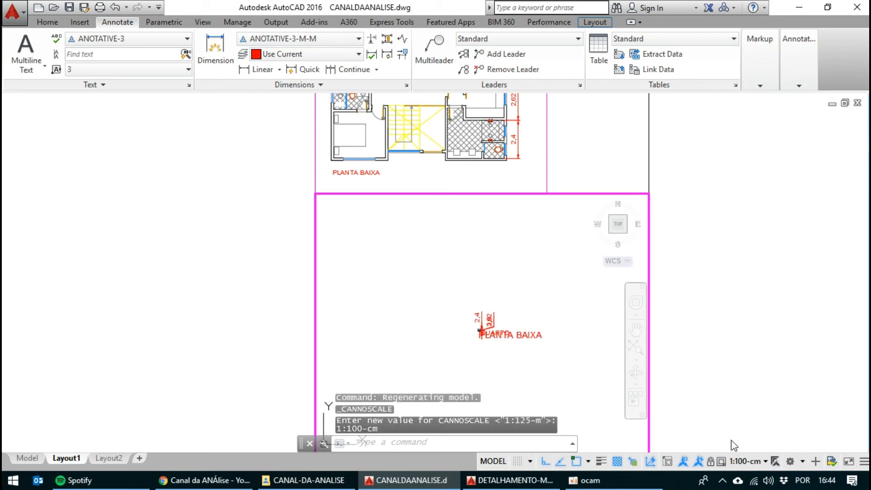
left_click(746, 462)
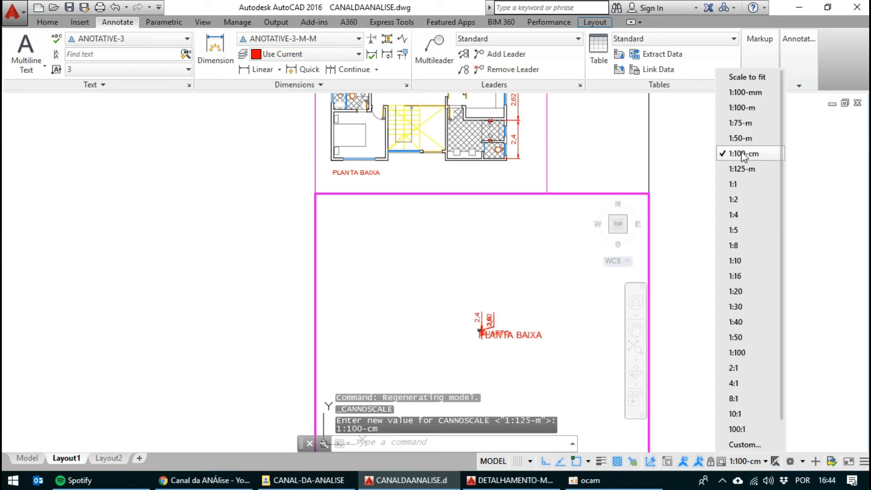
left_click(750, 108)
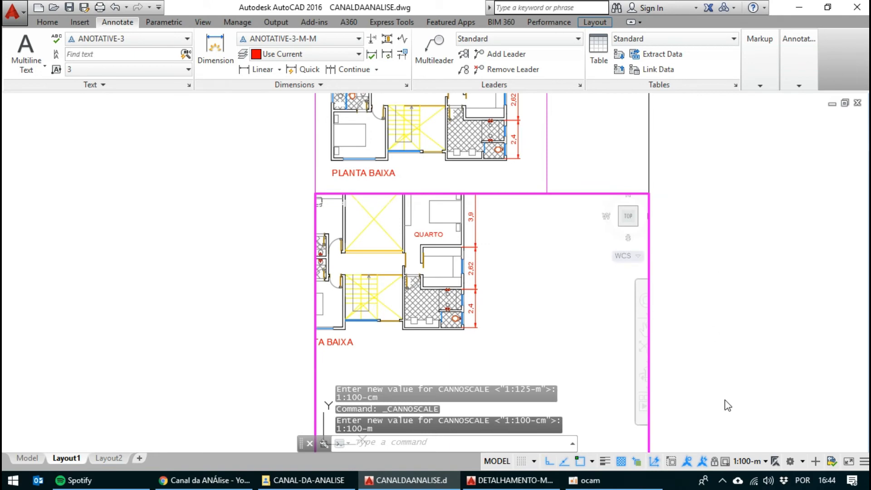
Set the lower viewport's scale back to 1:125-m so the texts receive that scale, and return to paper space.
left_click(747, 462)
left_click(742, 172)
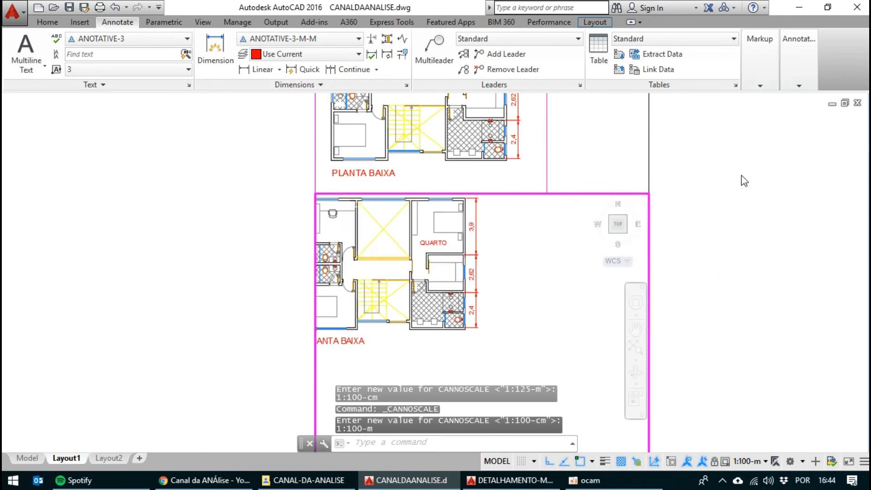
double_click(294, 251)
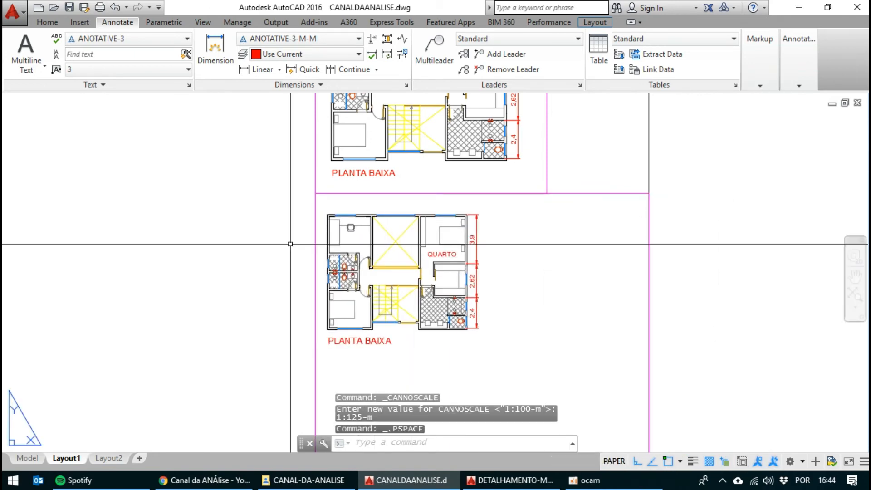
Freeze the VIEWPORT layer to hide the viewport frames on Layout1.
scroll(311, 243, "down", 5)
scroll(381, 238, "up", 3)
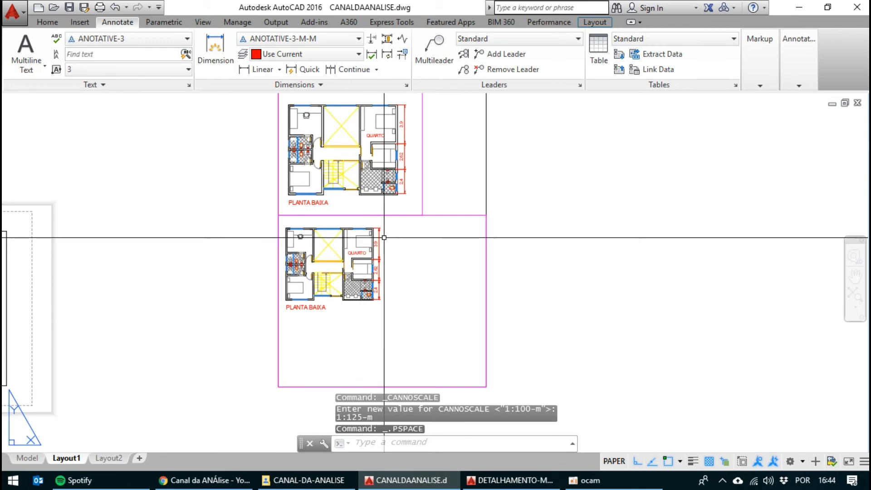
left_click(47, 22)
left_click(435, 39)
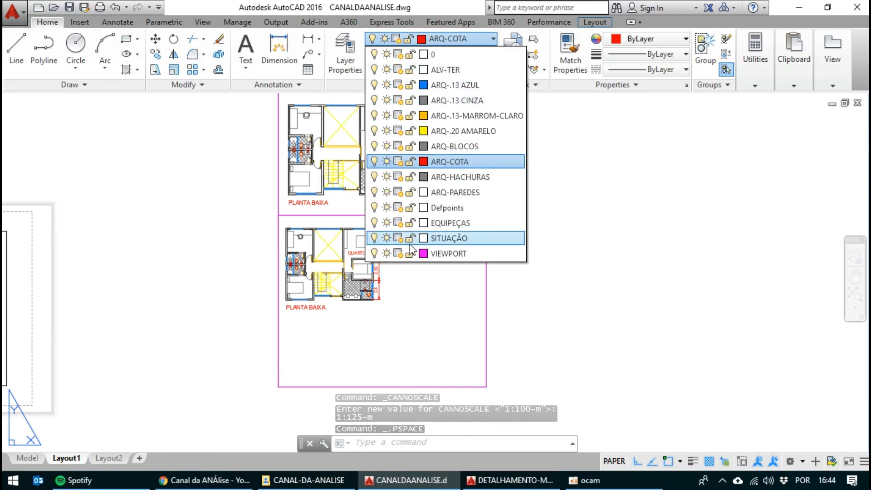
left_click(386, 253)
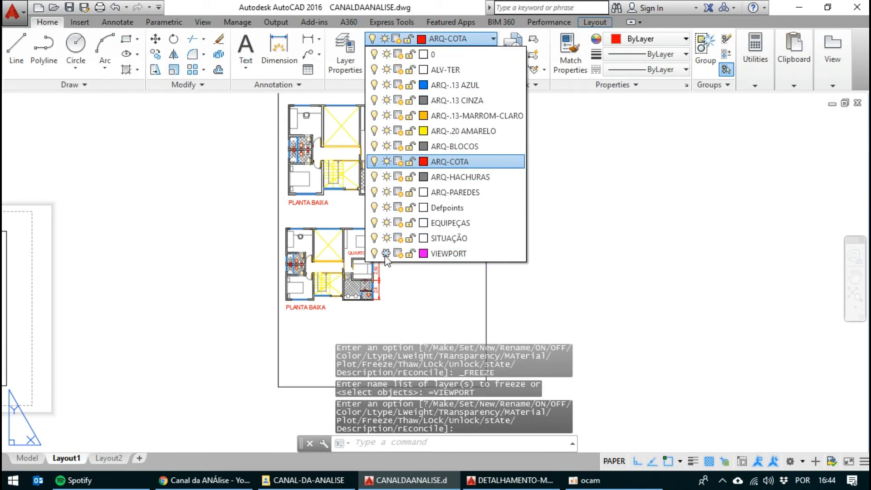
left_click(529, 275)
Review the whole sheet on Layout1 and switch back to model space.
middle_click_drag(404, 204, 389, 165)
scroll(364, 191, "down", 4)
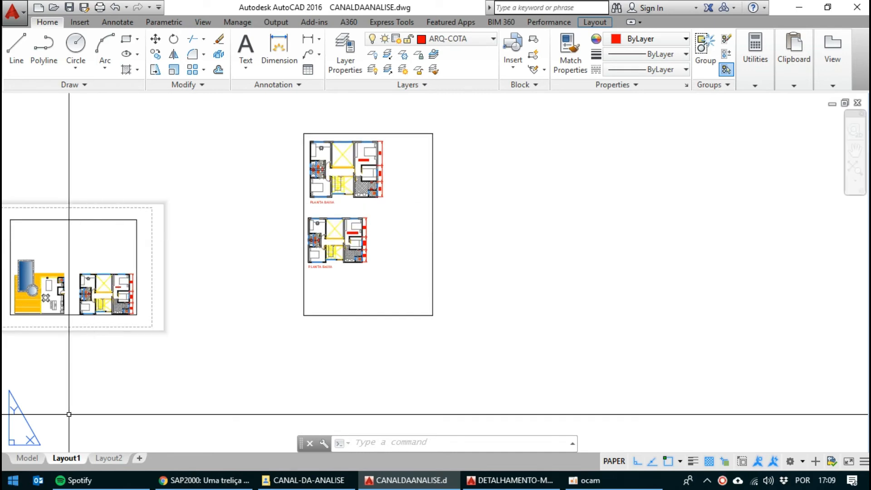
left_click(20, 458)
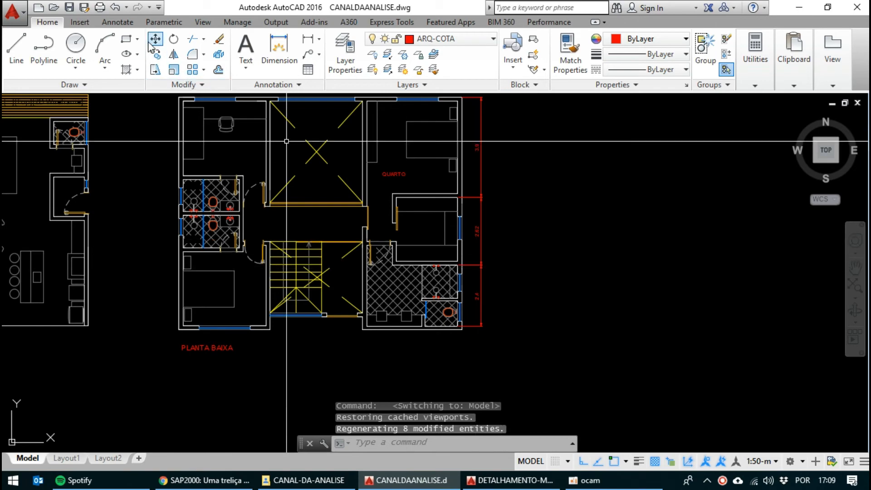
Rename the current annotative dimension style as ANOTATIVE-3-M-MM.
left_click(120, 24)
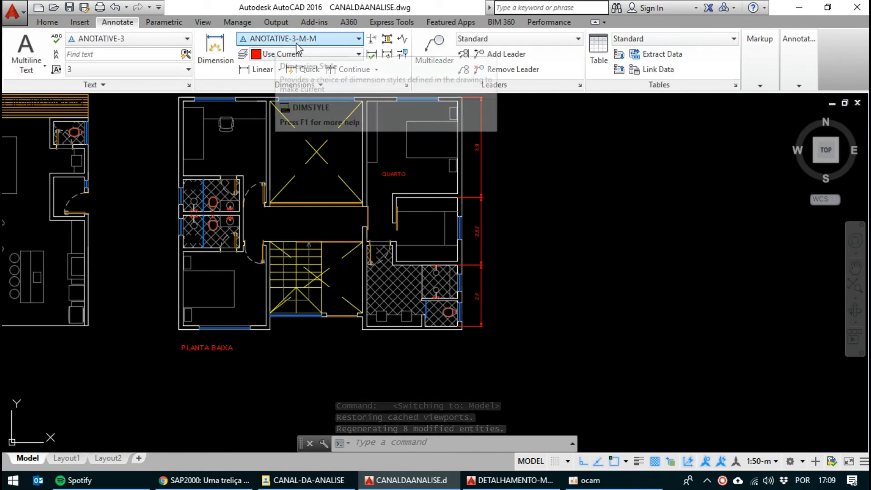
left_click(406, 85)
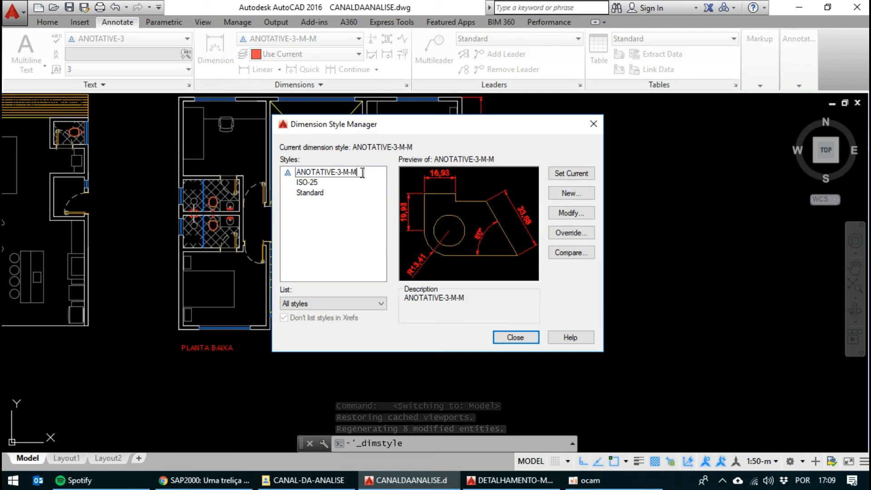
type("M")
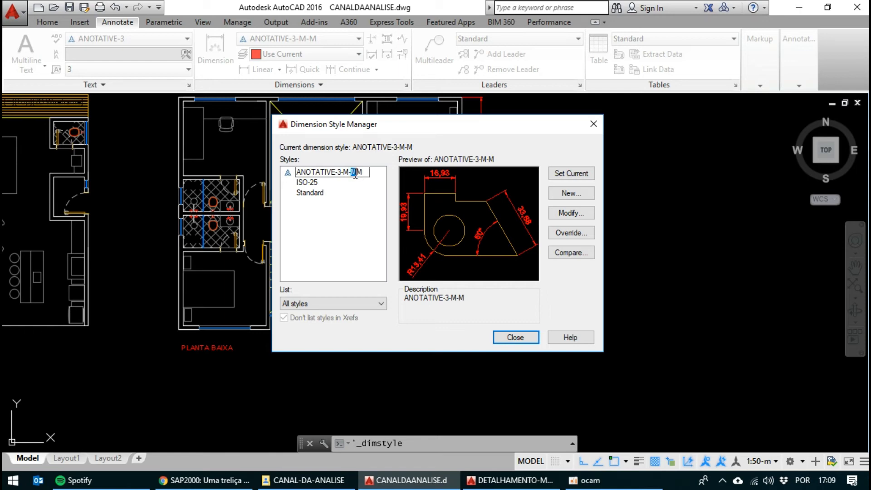
key("Return")
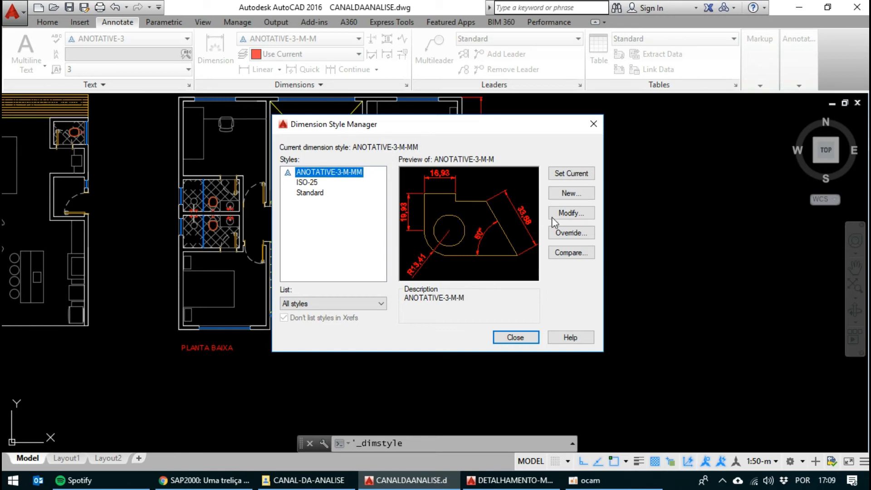
Set the measurement scale factor of style ANOTATIVE-3-M-MM to 1000 and check the dimensions beside the upper-floor plan.
left_click(573, 213)
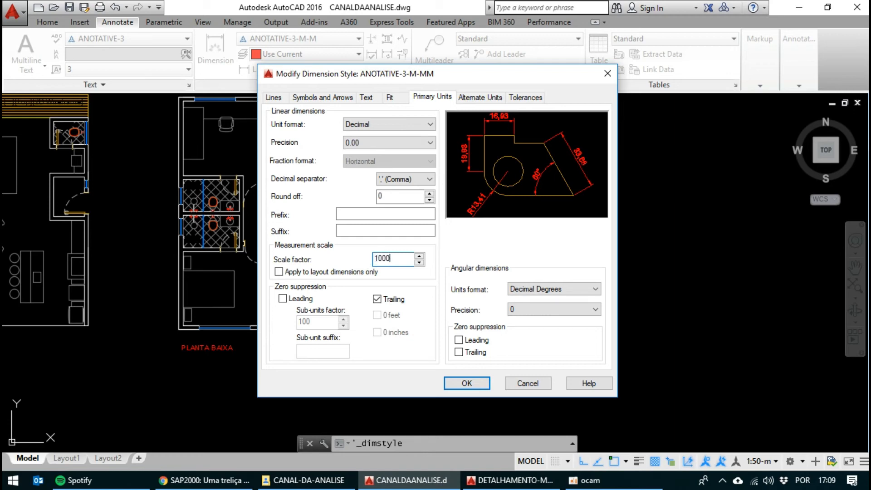
left_click(465, 384)
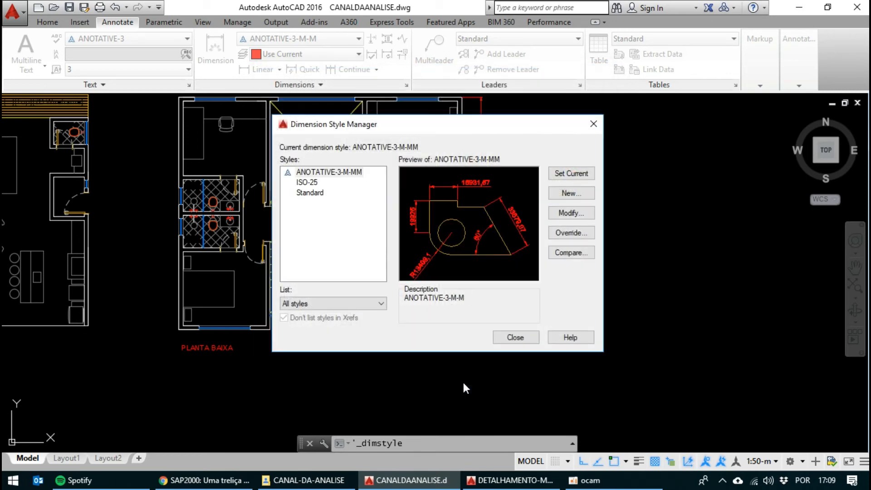
left_click(515, 338)
scroll(452, 324, "up", 5)
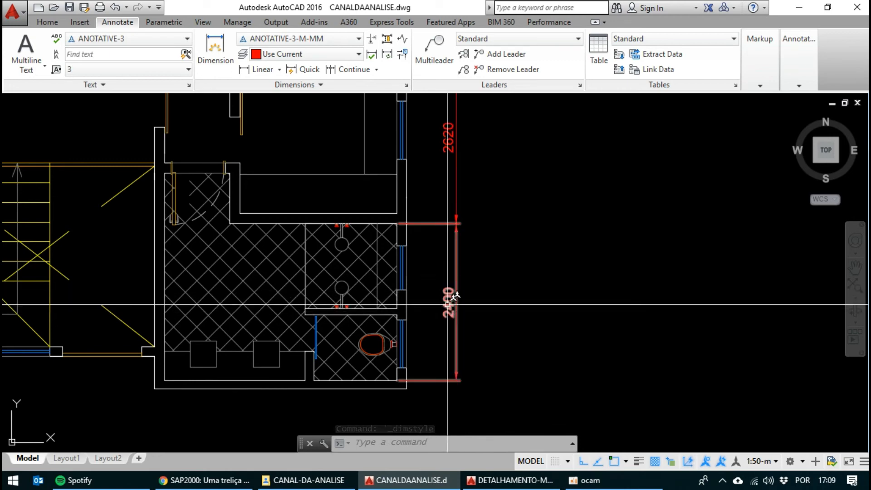
mouse_move(449, 297)
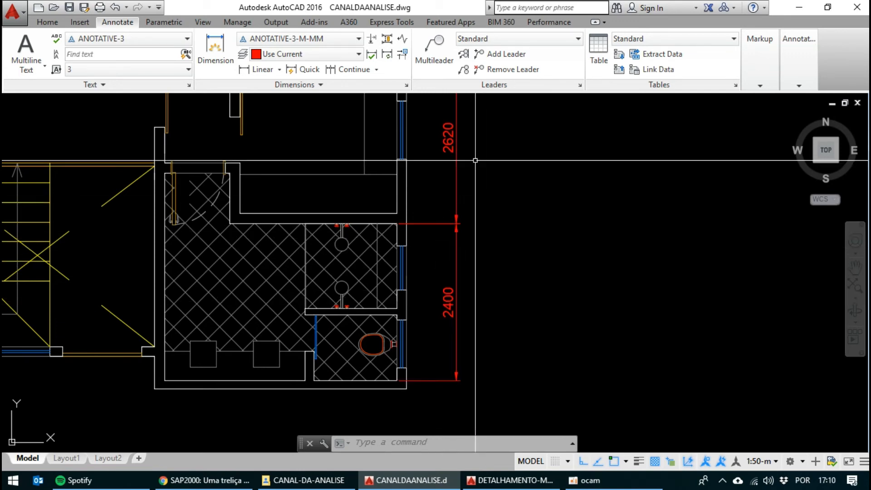
Rename the annotative dimension style as ANOTATIVE-3-M-CM and change its measurement scale factor so dimensions read in centimetres.
left_click(406, 86)
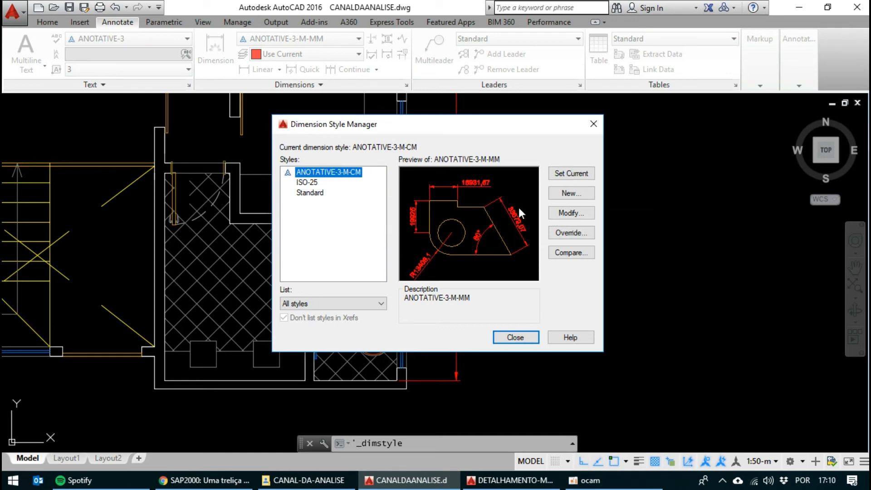
left_click(571, 213)
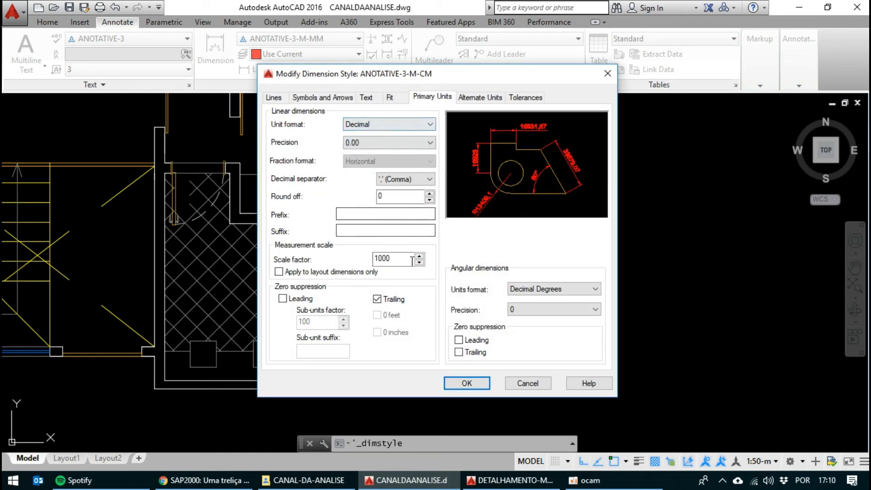
left_click(467, 383)
left_click(510, 337)
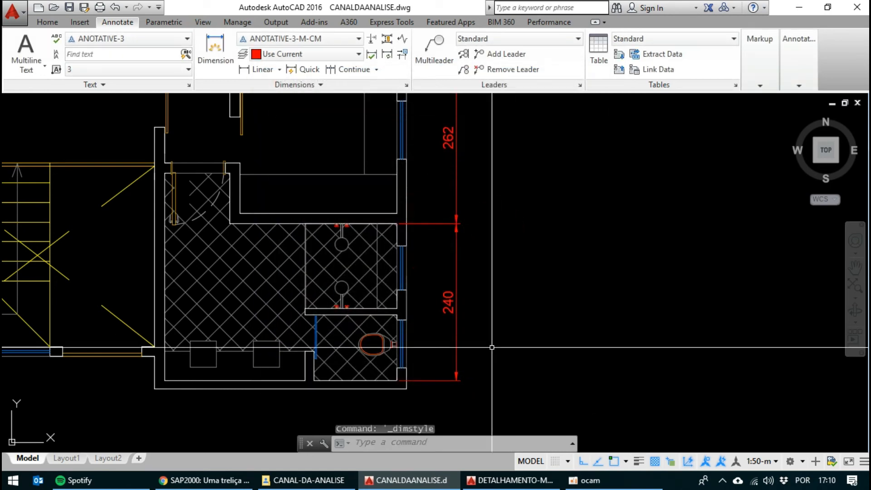
Turn off the automatic adding of annotation scales to annotative objects when the scale changes.
middle_click_drag(478, 166, 472, 312)
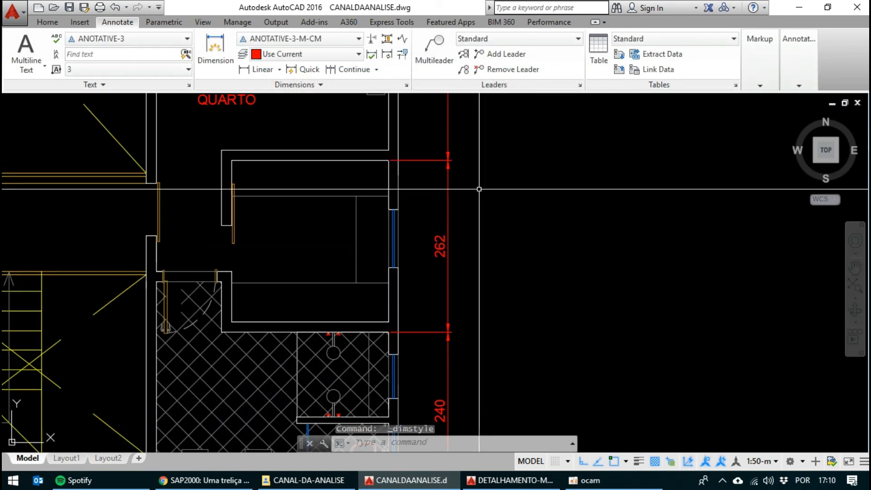
middle_click_drag(478, 188, 466, 290)
scroll(429, 192, "down", 2)
middle_click_drag(335, 303, 382, 275)
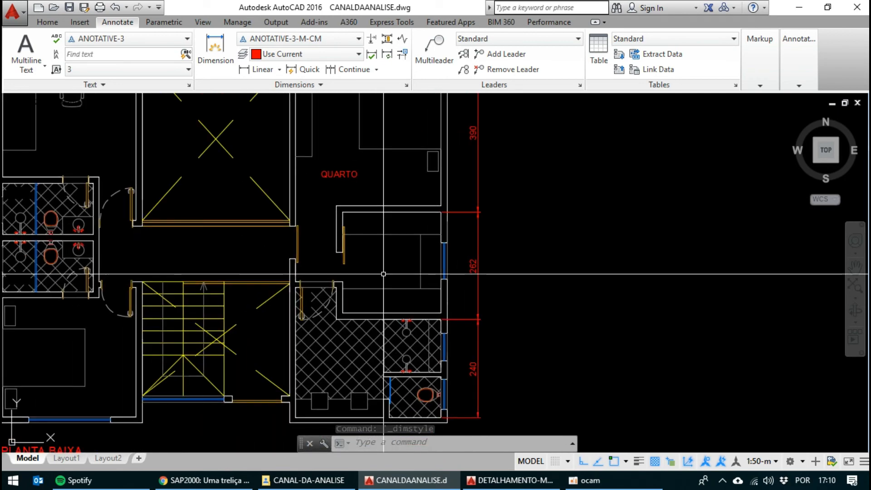
scroll(435, 206, "down", 2)
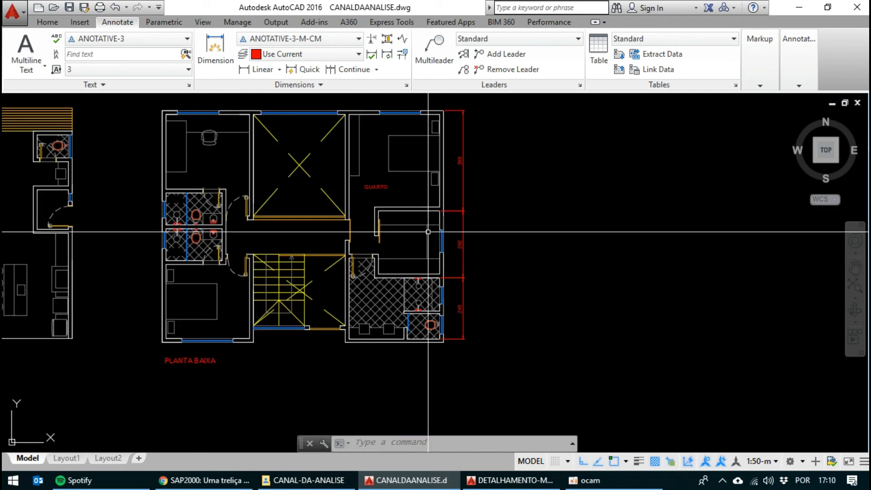
left_click(721, 462)
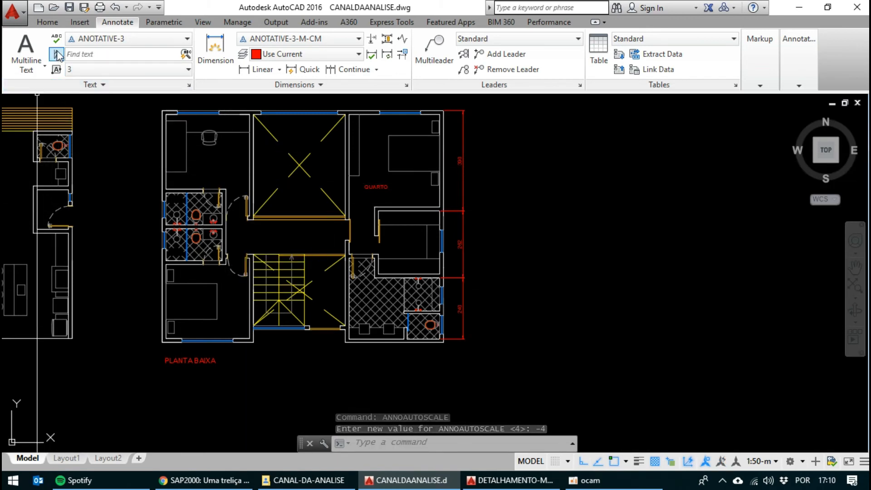
Make ANOTATIVE-4 the current text style and place the multiline text PLANTA BAIXA just below the existing plan title.
left_click(187, 39)
left_click(129, 74)
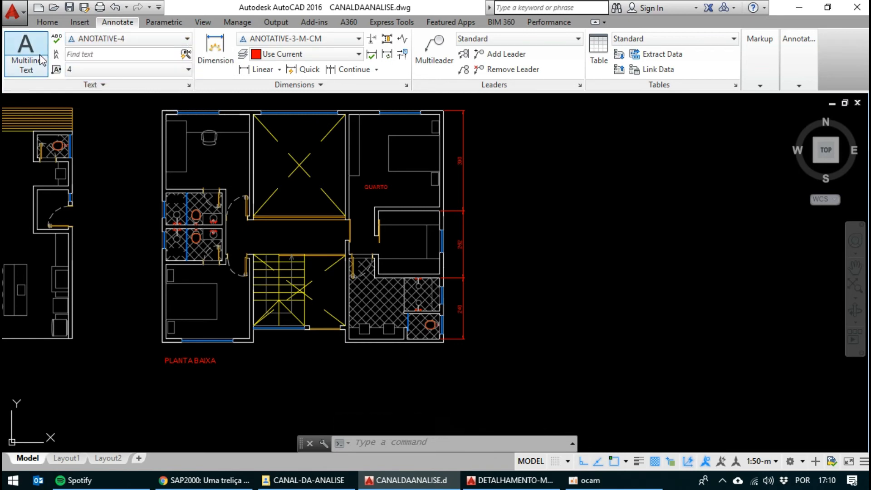
left_click(26, 59)
scroll(172, 371, "up", 4)
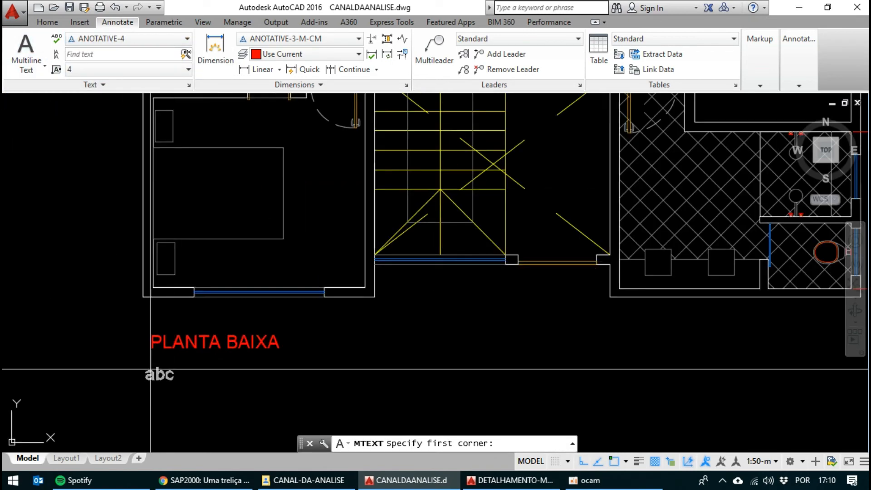
left_click(154, 369)
left_click(335, 392)
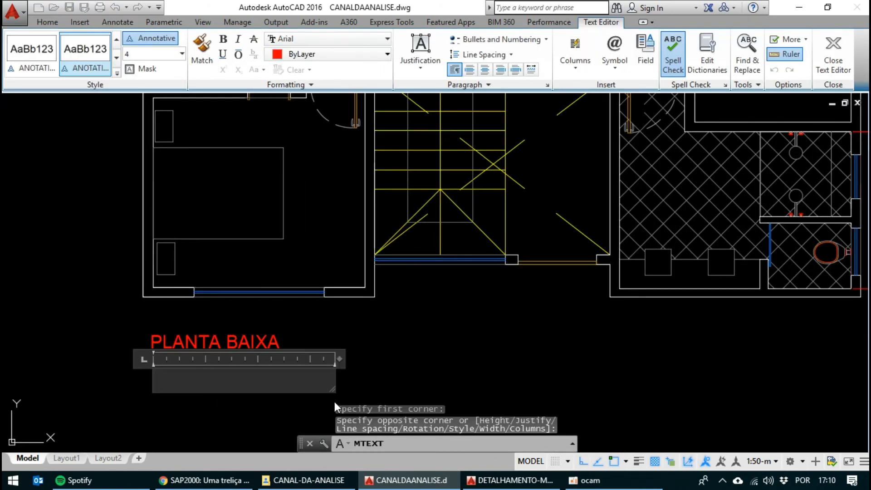
type("PLANTA BAIXA")
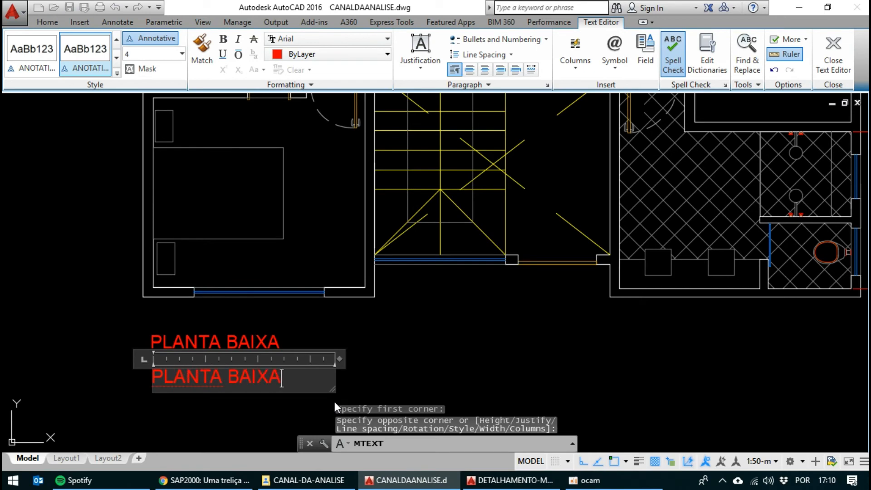
left_click(390, 371)
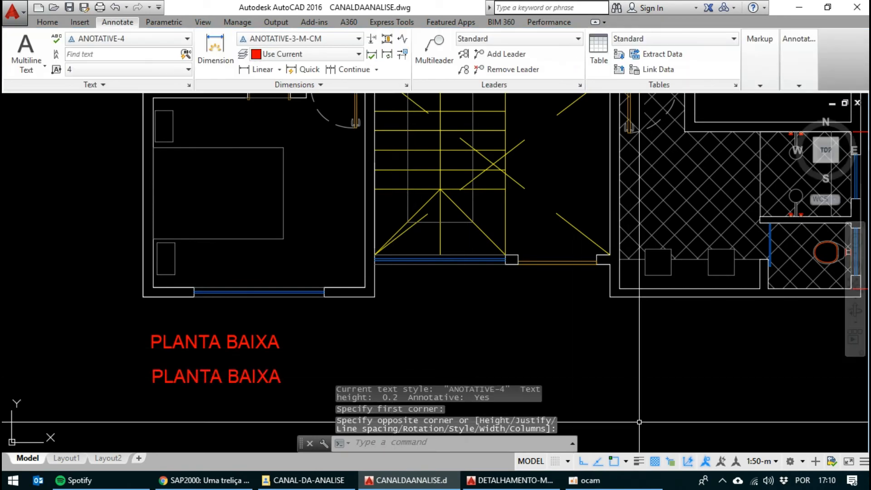
Examine the annotation scales assigned to the new PLANTA BAIXA text, leaving its scale list as it is.
left_click(232, 375)
left_click(797, 74)
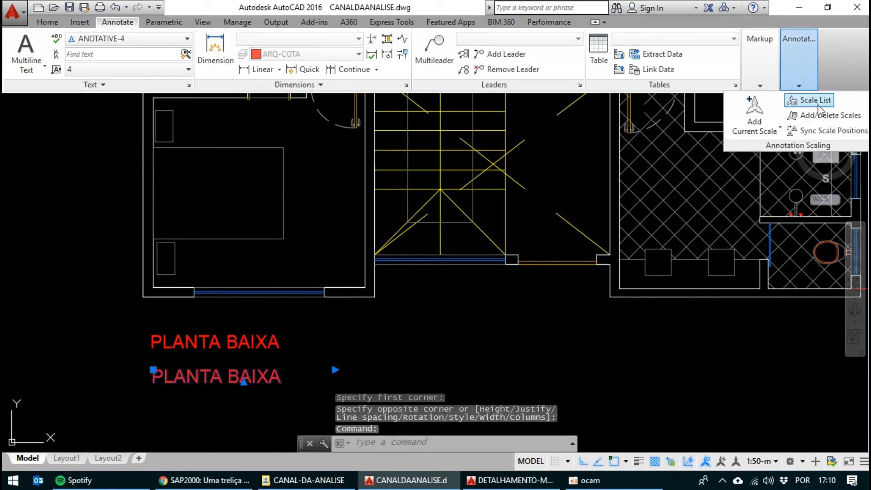
left_click(823, 115)
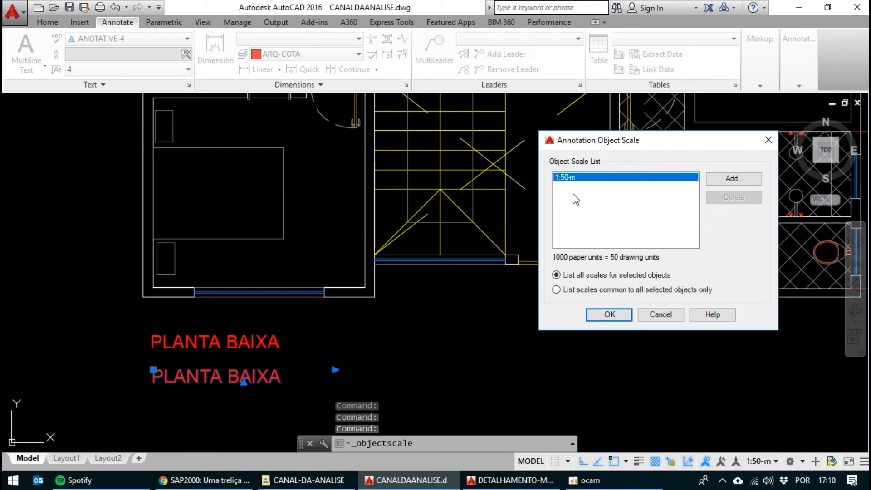
left_click(660, 315)
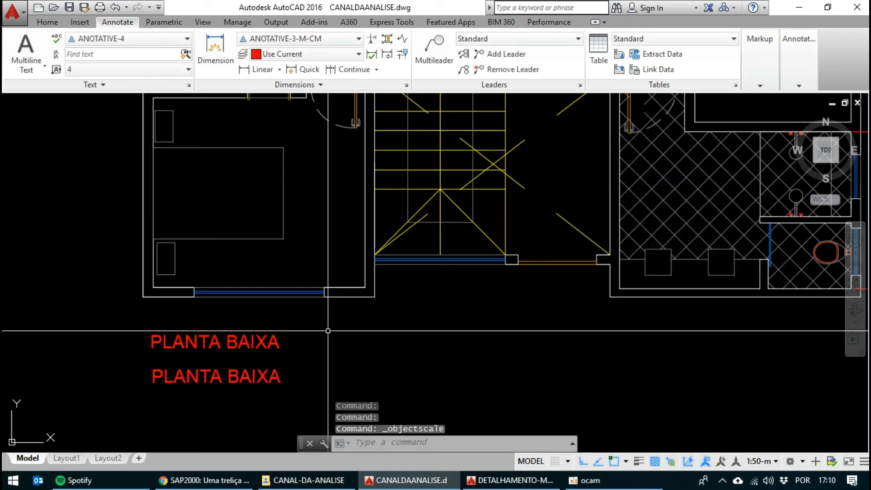
Examine the annotation scales assigned to the original PLANTA BAIXA title for comparison, without changing them.
left_click(798, 72)
left_click(821, 116)
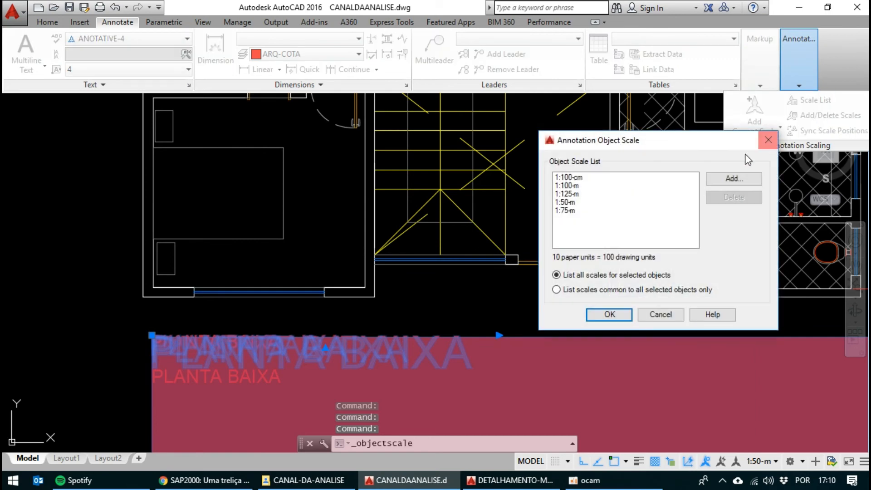
left_click(569, 193)
left_click(569, 201)
left_click(571, 210)
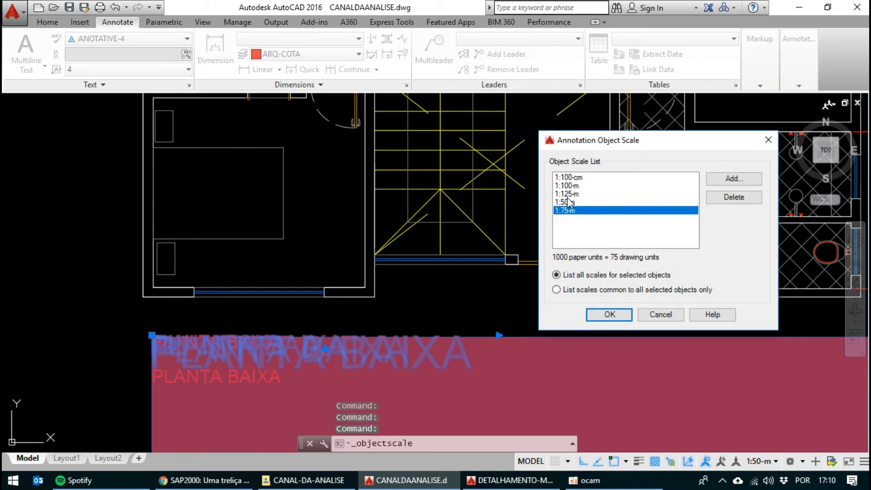
left_click(568, 193)
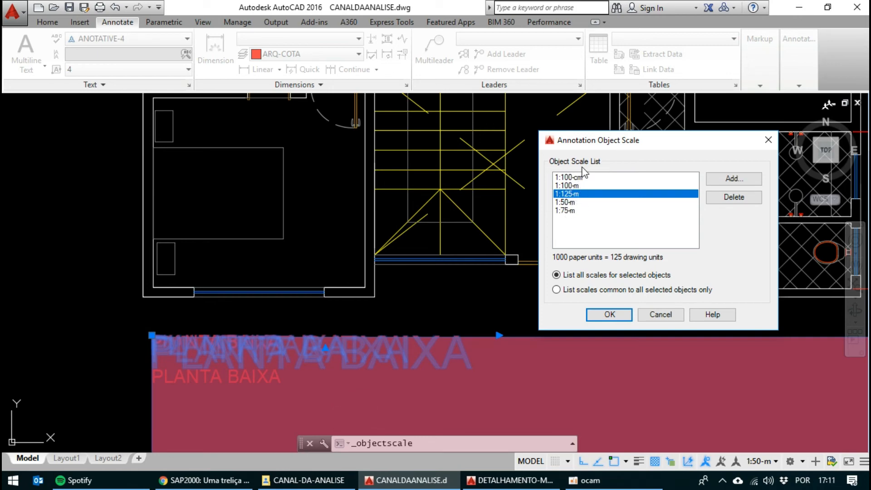
left_click(654, 317)
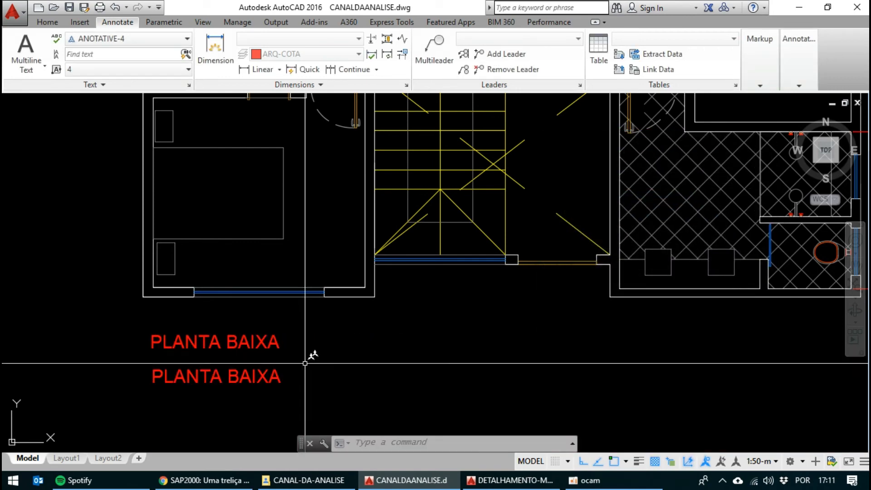
left_click(270, 341)
left_click(251, 323)
key("Escape")
left_click(252, 369)
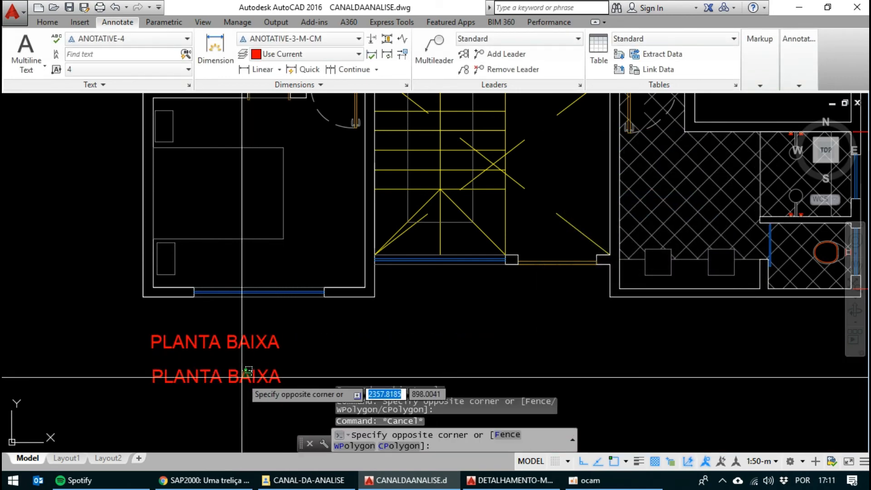
left_click(241, 378)
key("Escape")
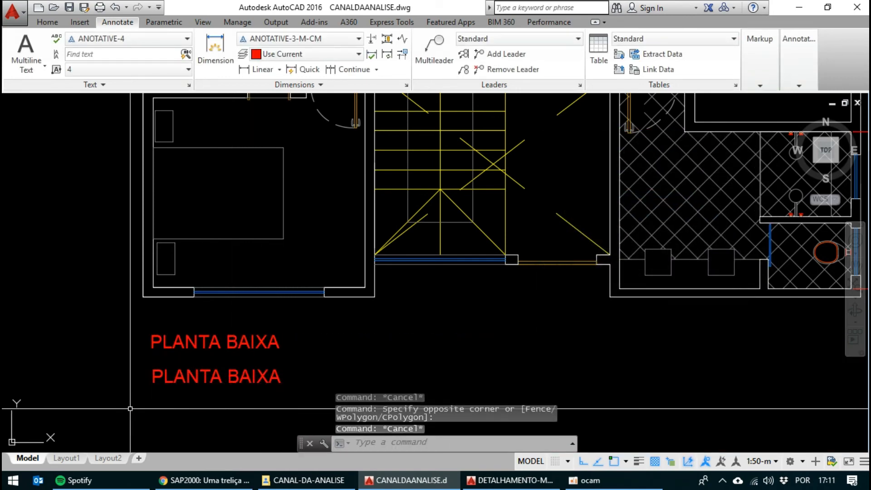
Switch to Layout1, activate the lower viewport and compare how its two PLANTA BAIXA texts behave.
left_click(66, 459)
scroll(251, 350, "up", 2)
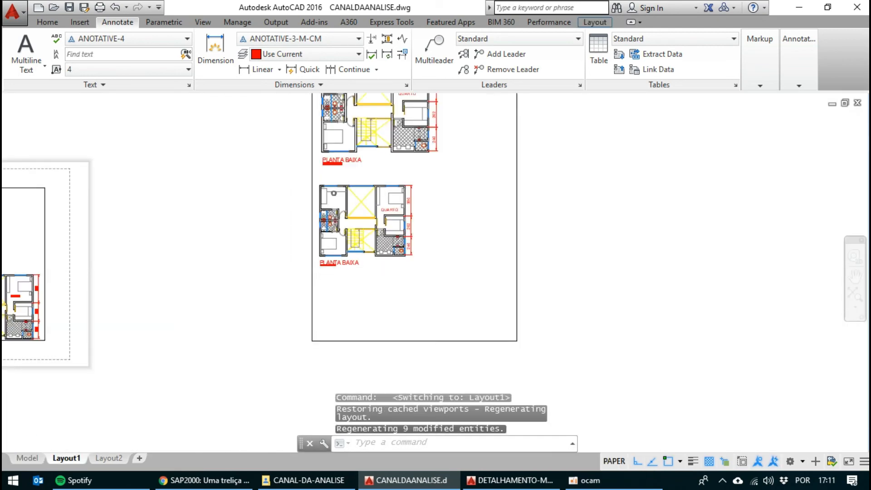
scroll(381, 262, "up", 2)
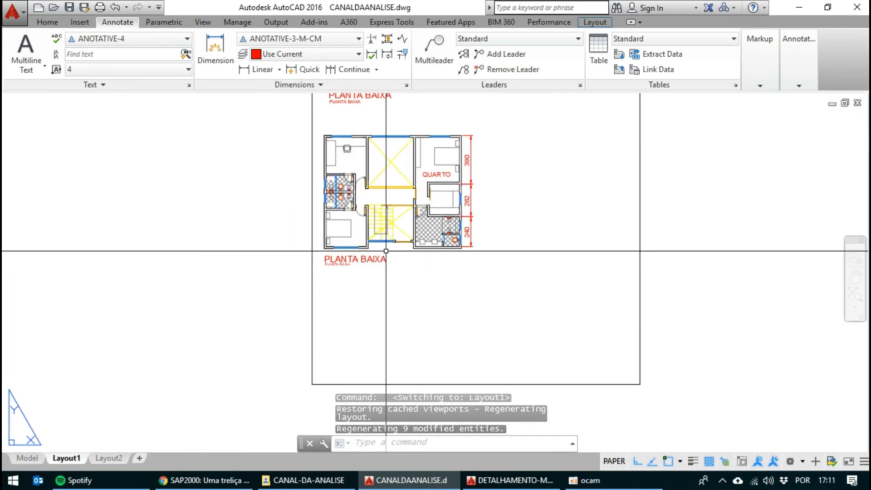
double_click(386, 251)
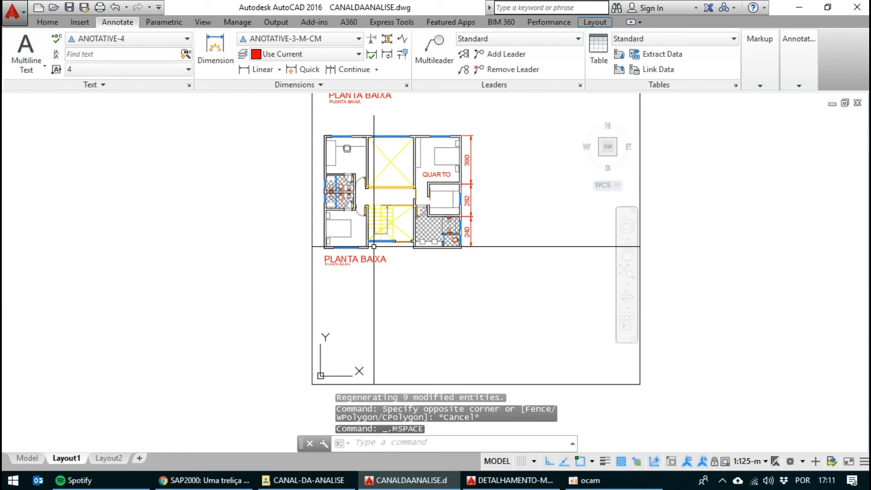
left_click(349, 266)
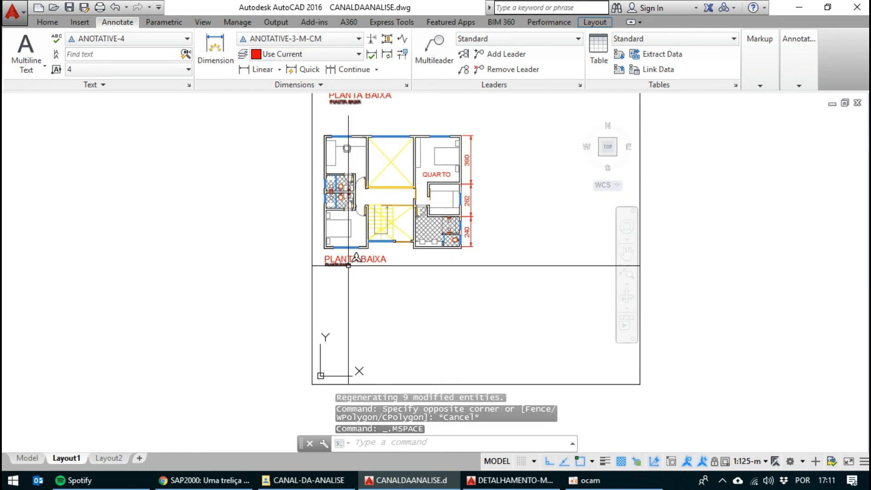
key("Escape")
left_click(348, 256)
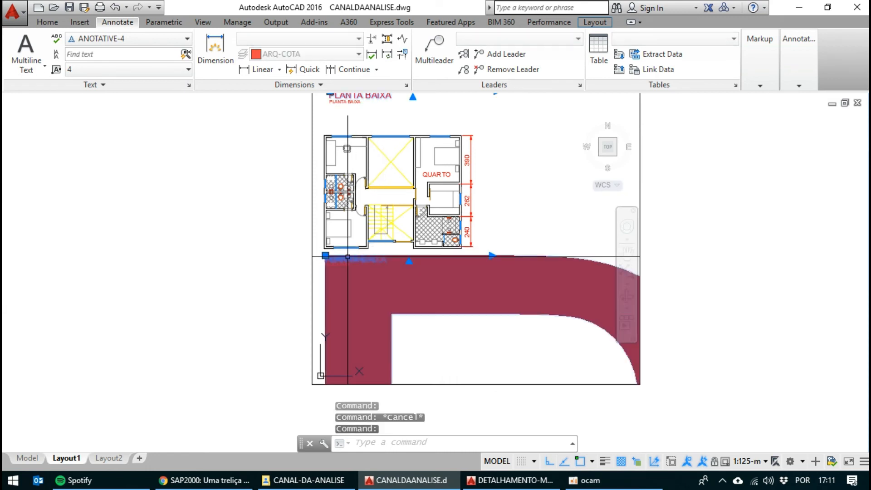
key("Escape")
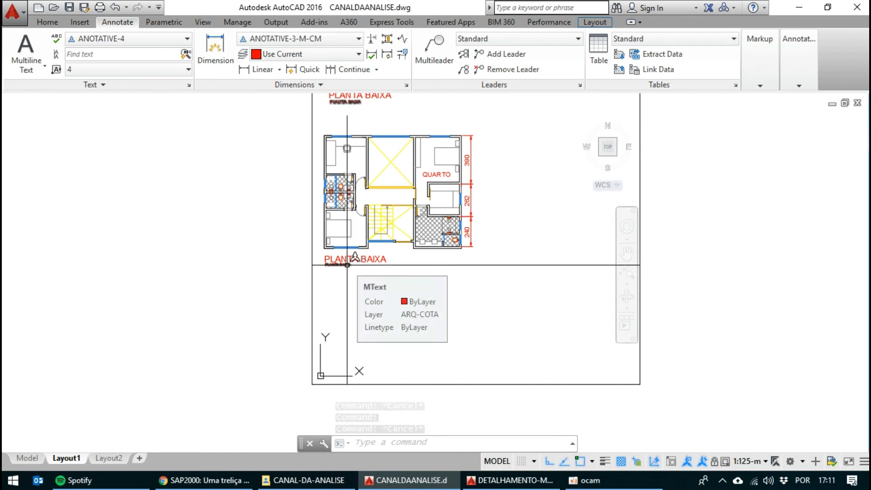
left_click(745, 462)
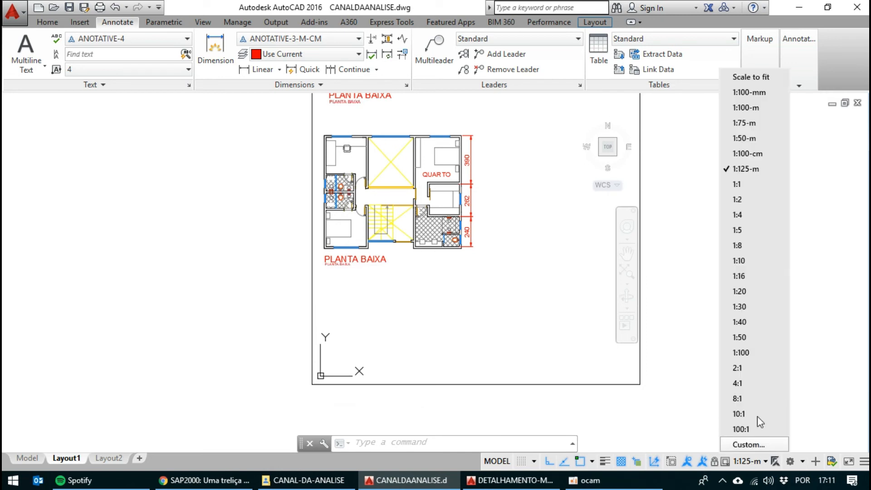
left_click(743, 171)
middle_click_drag(365, 205, 608, 198)
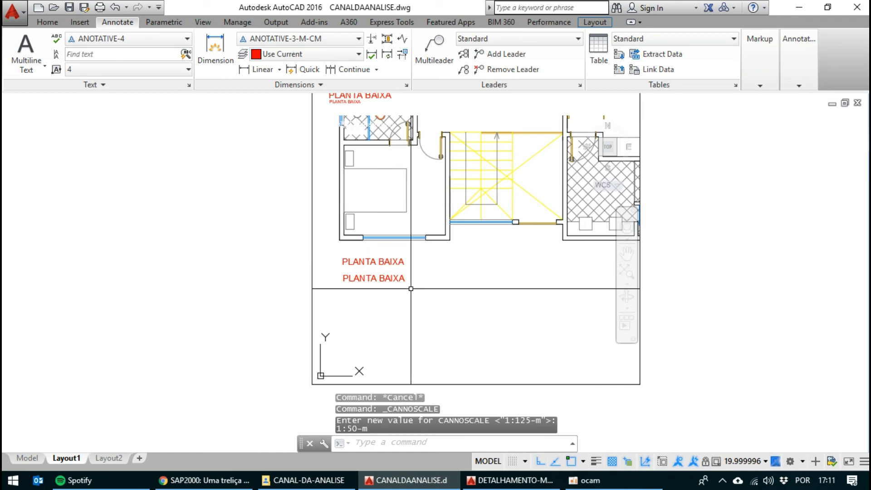
key("ctrl+z")
key("ctrl+z")
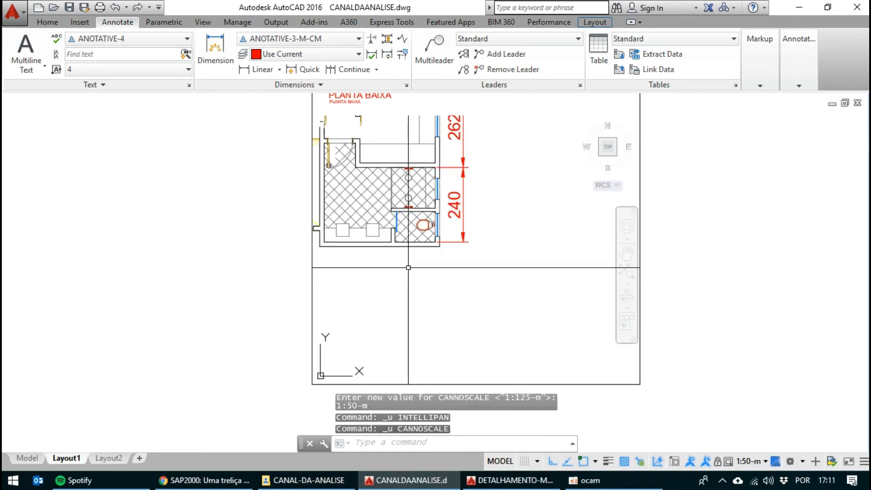
key("ctrl+z")
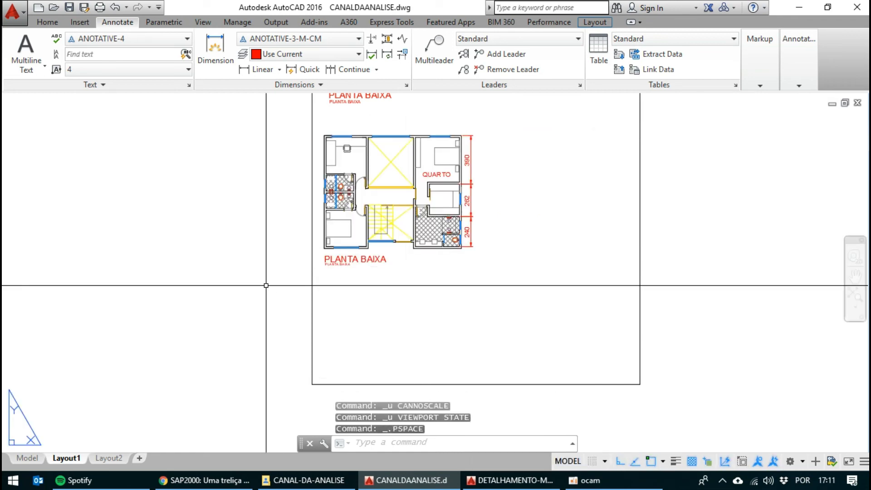
In model space, add the 1:125-m annotation scale to the lower PLANTA BAIXA text.
left_click(28, 458)
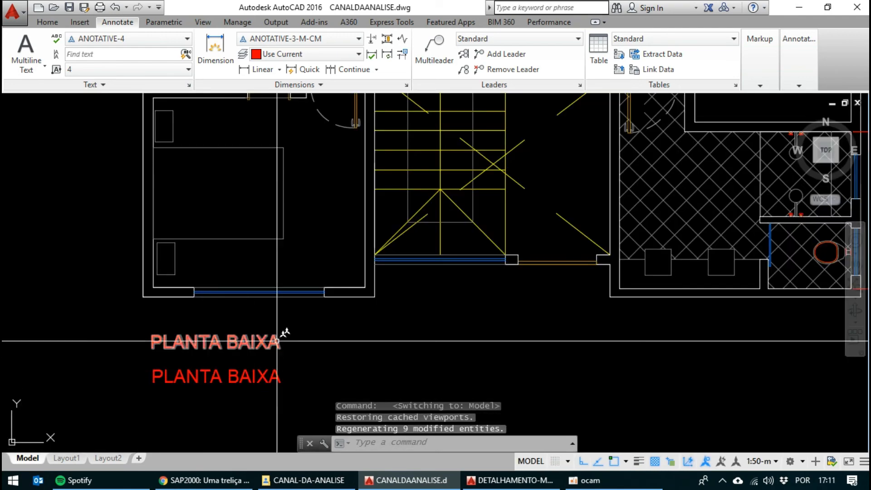
left_click(264, 372)
left_click(794, 72)
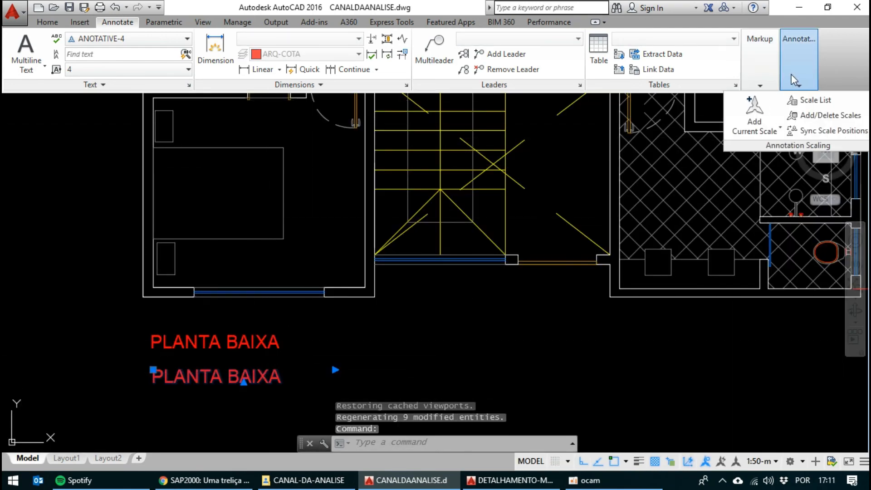
left_click(812, 117)
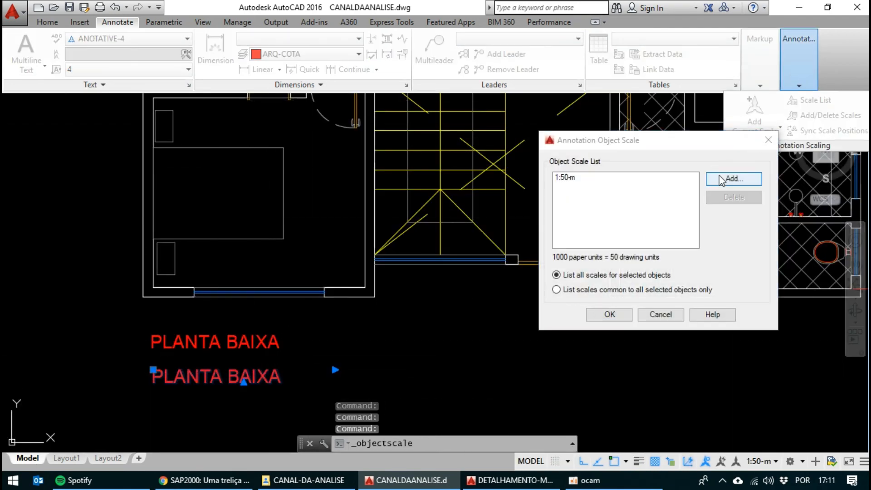
left_click(726, 177)
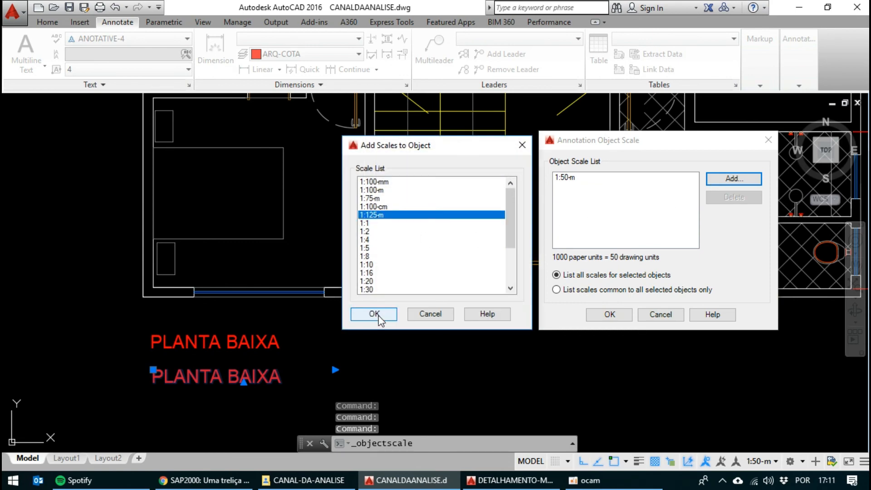
left_click(374, 313)
left_click(624, 314)
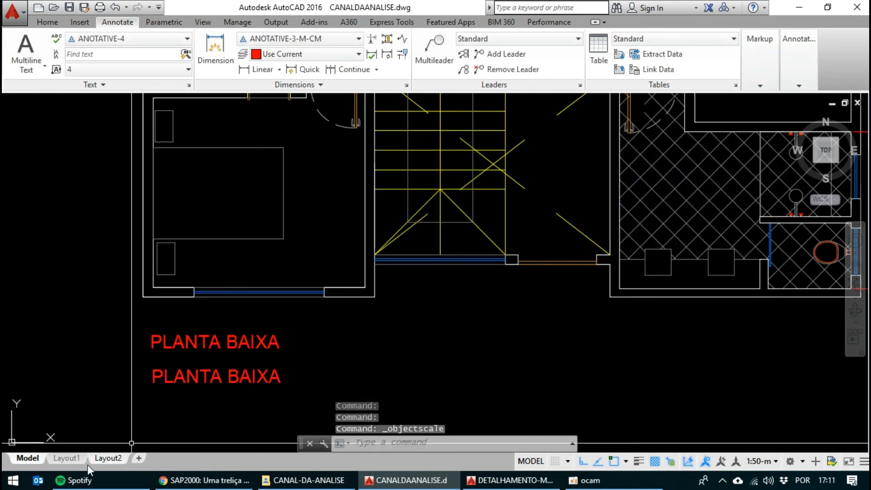
Return to Layout1, activate the lower viewport and compare the sizes of its two PLANTA BAIXA texts.
left_click(66, 458)
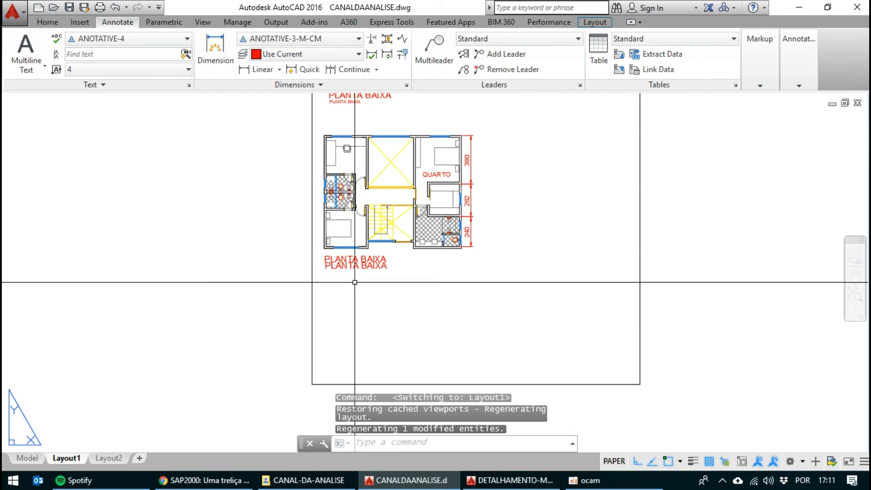
double_click(395, 262)
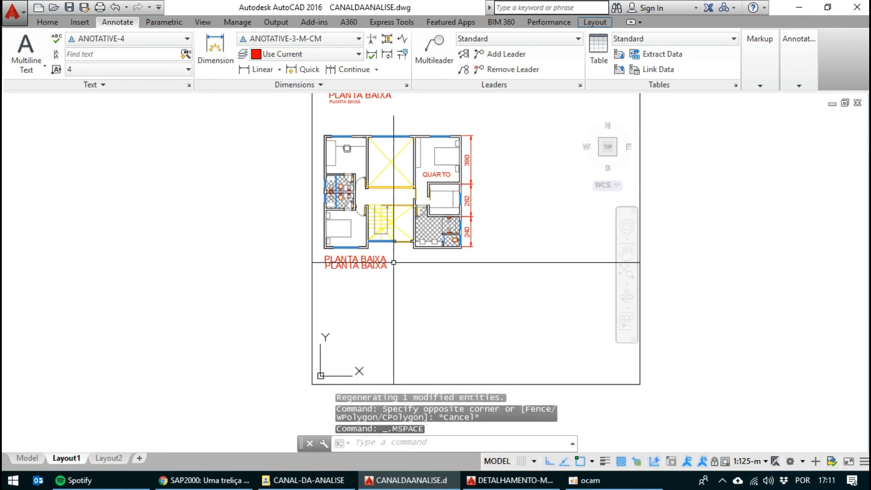
left_click(314, 318)
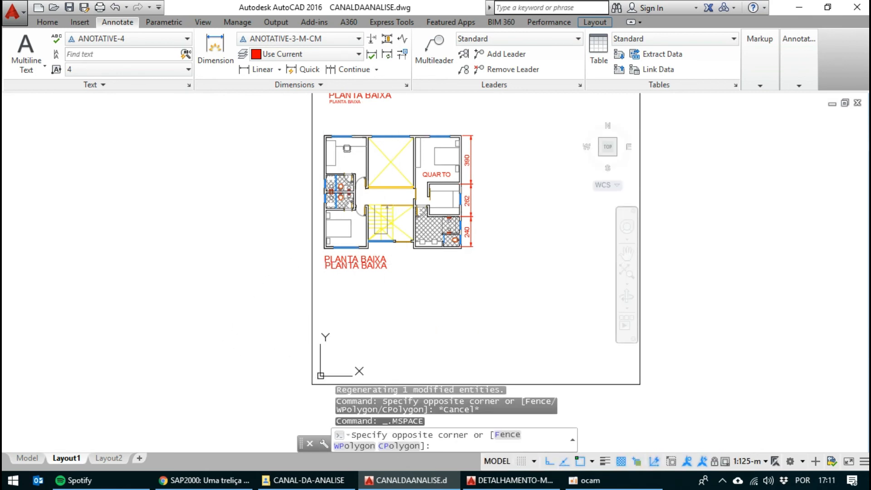
key("Escape")
key("Escape")
Go back to model space and set the current annotation scale to 1:100-m.
left_click(28, 458)
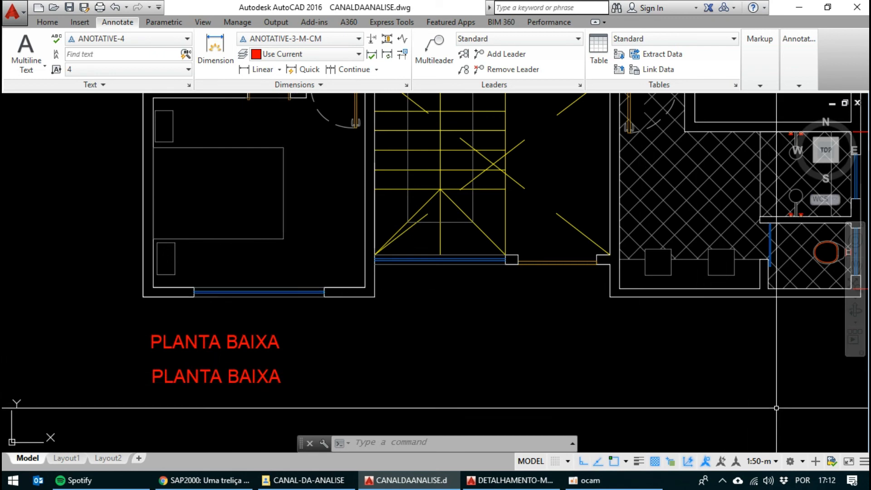
left_click(761, 461)
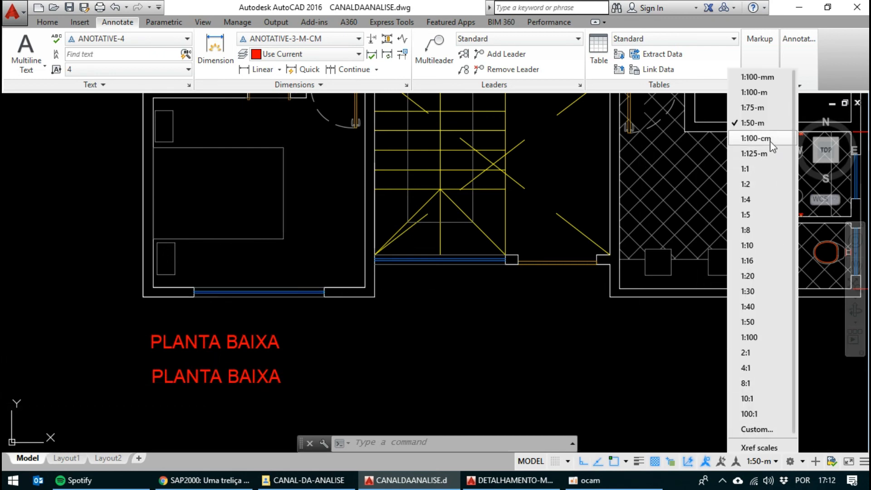
left_click(760, 95)
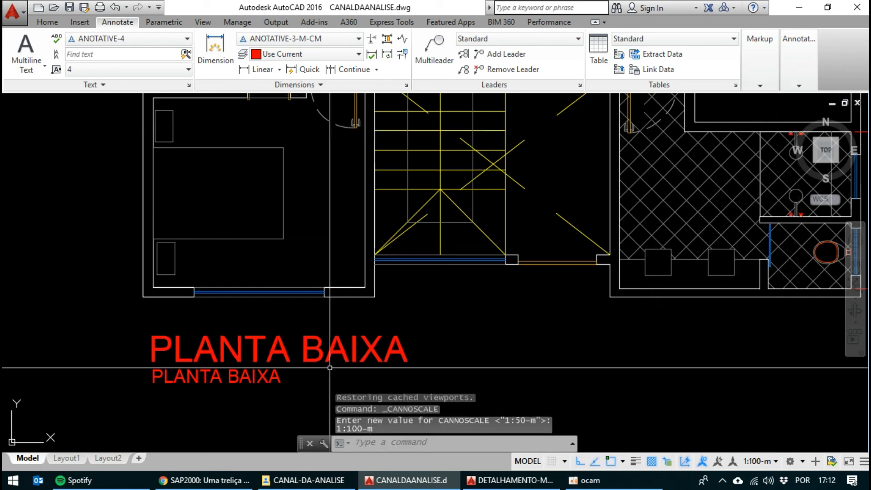
Examine the annotation scales assigned to the lower PLANTA BAIXA text, leaving its scale list as it is.
left_click(255, 383)
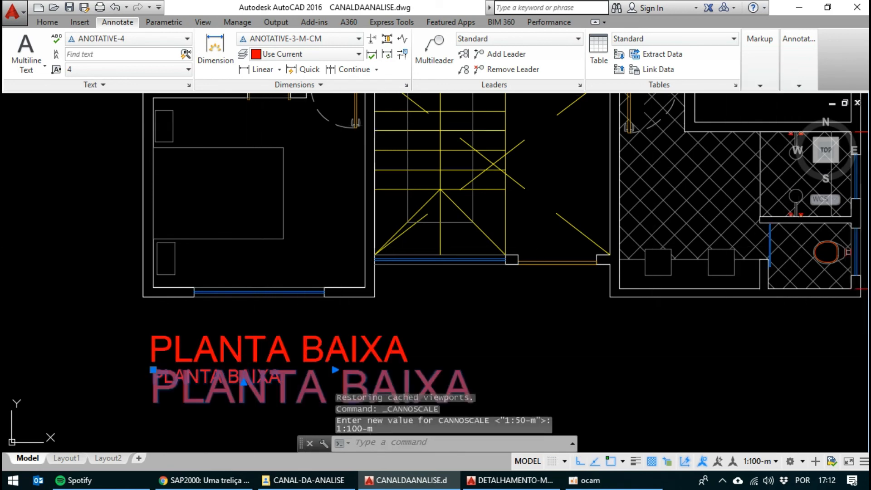
left_click(799, 85)
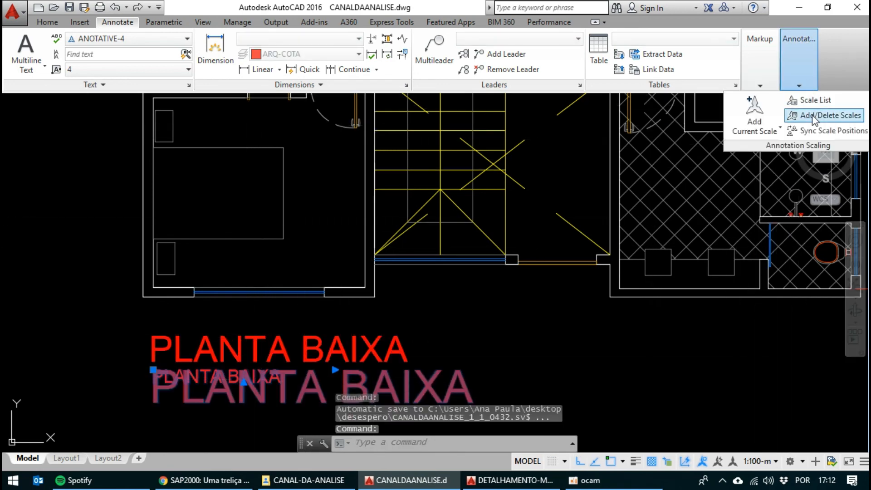
left_click(812, 115)
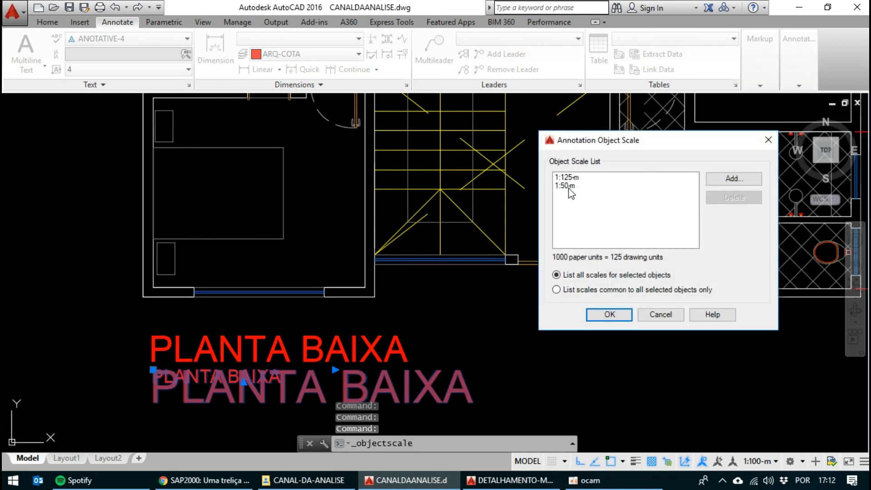
left_click(658, 315)
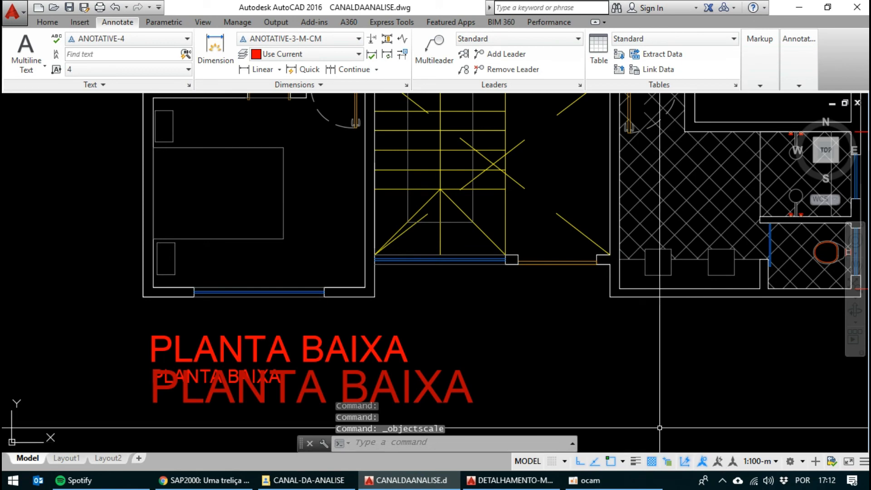
key("Escape")
key("Escape")
key("Escape")
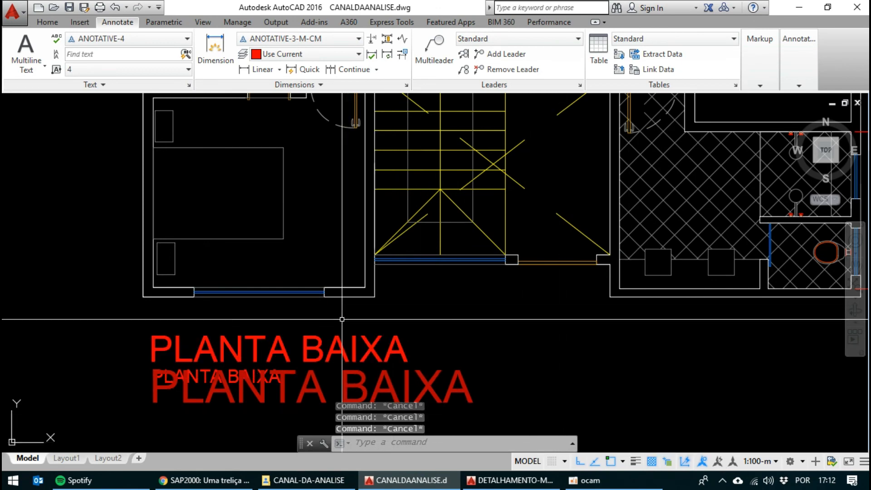
Enable automatic adding of scales to annotative objects, then change the annotation scale to 1:75-m and back to 1:100-m.
scroll(343, 317, "down", 2)
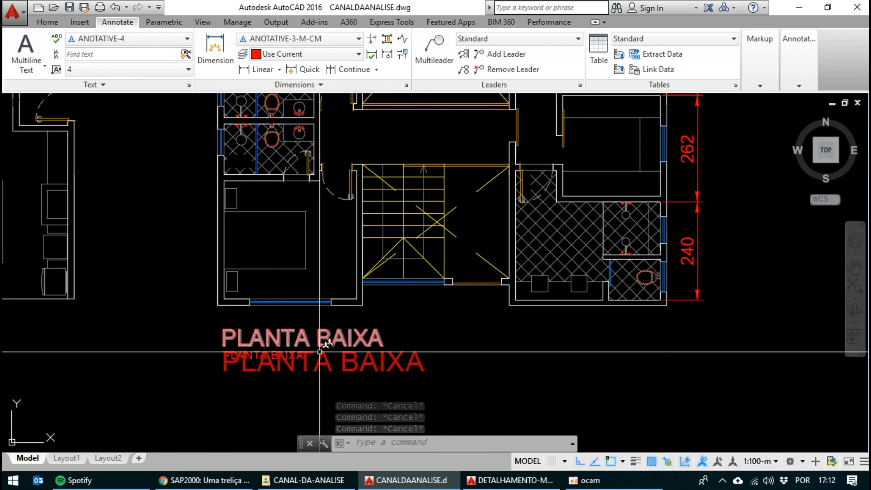
left_click(717, 461)
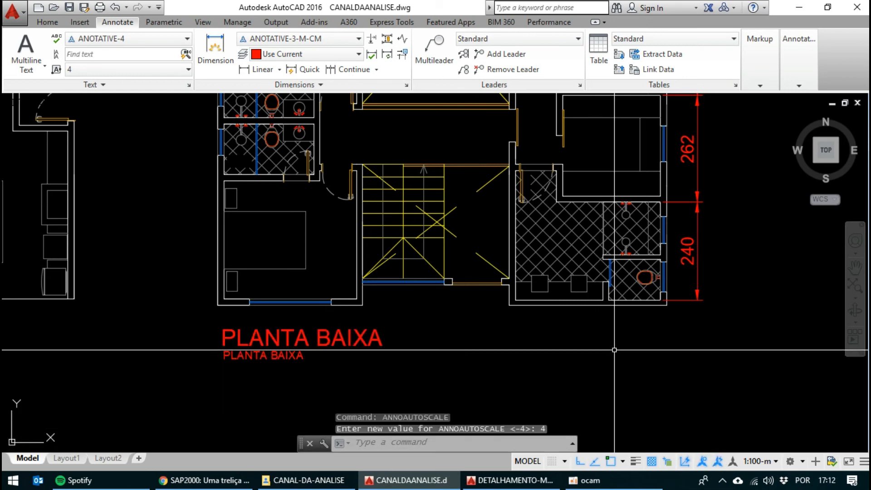
left_click(761, 463)
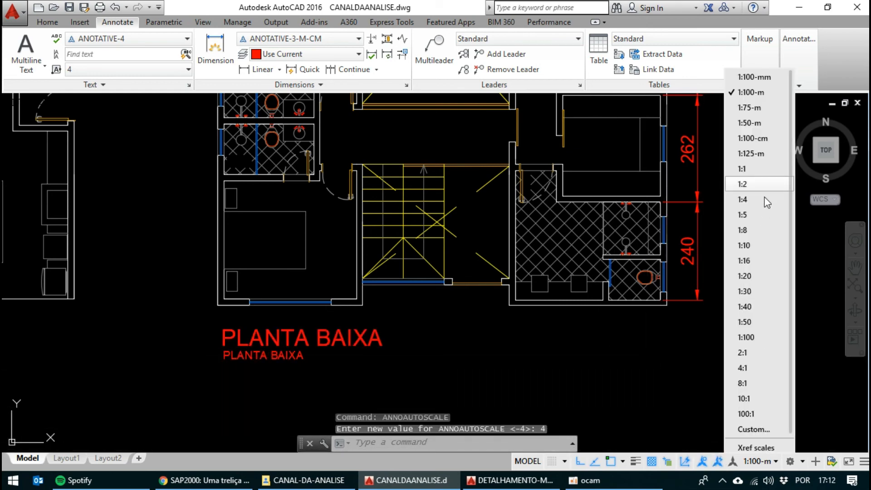
left_click(753, 107)
left_click(761, 461)
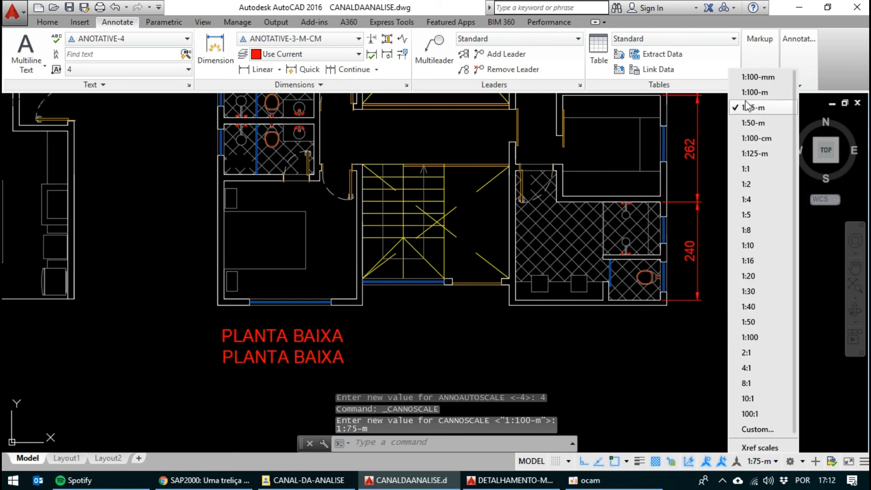
left_click(746, 94)
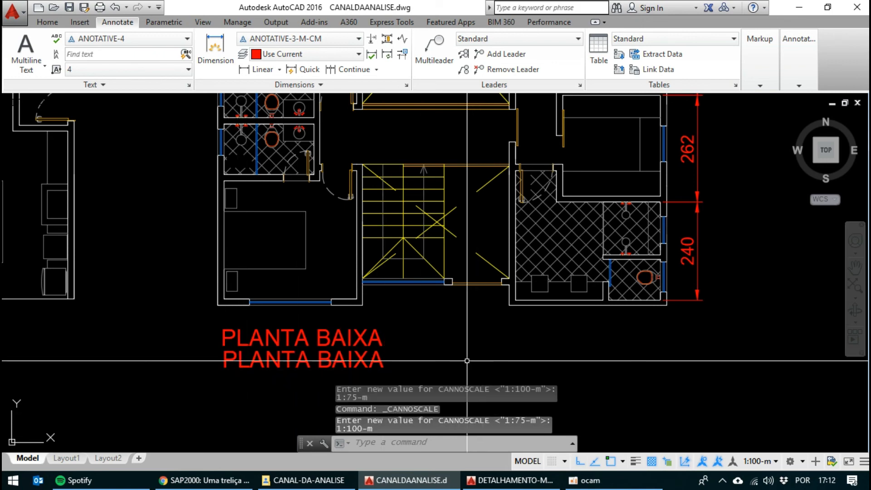
Switch to the DETALHAMENTO-MODELO-ARQUITETONICO drawing and review its dimension styles and layer list without changing them.
left_click(508, 482)
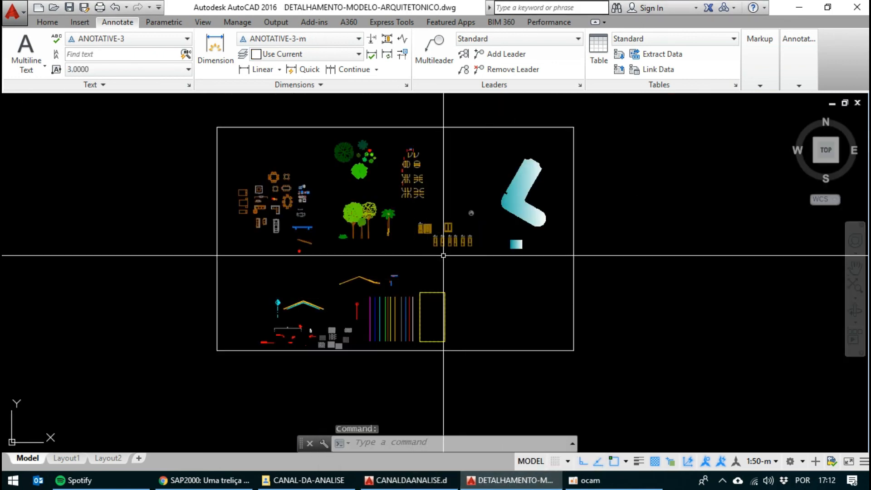
scroll(318, 195, "up", 2)
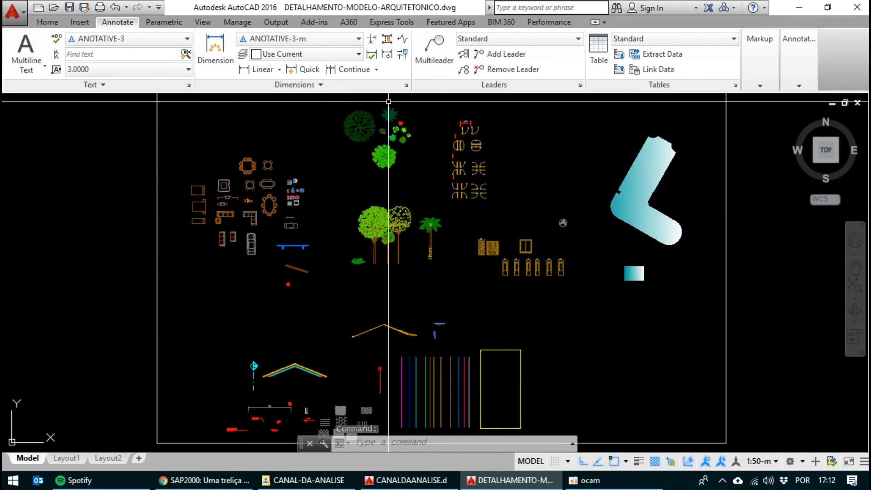
left_click(297, 40)
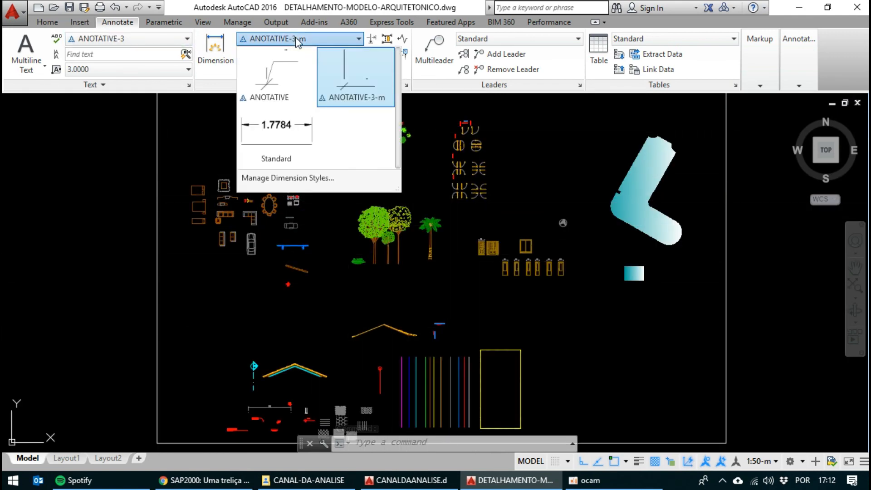
left_click(297, 40)
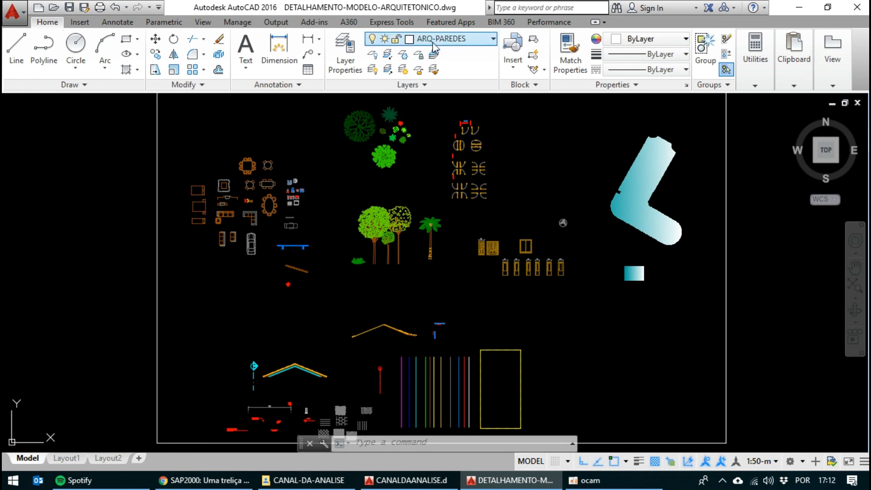
left_click(434, 44)
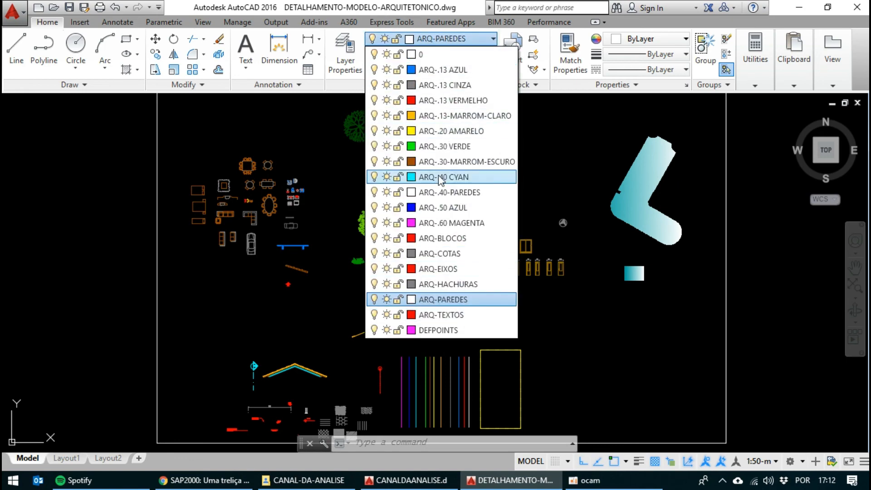
left_click(435, 42)
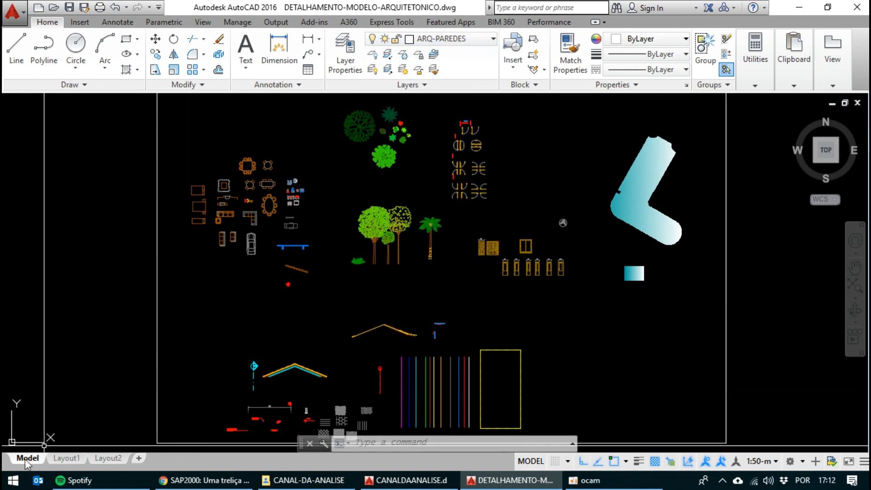
Examine the A0 and A1 sheet formats and their pen-width notes in Layout1, and return to model space.
left_click(74, 459)
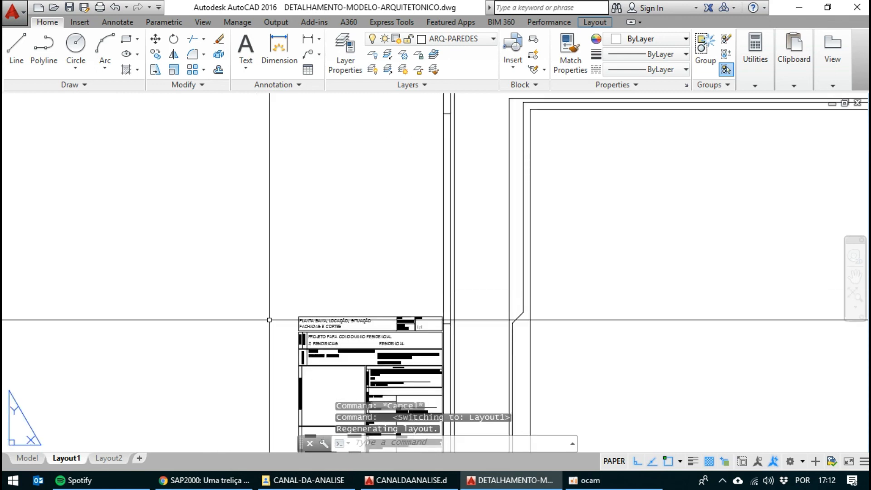
scroll(269, 319, "down", 6)
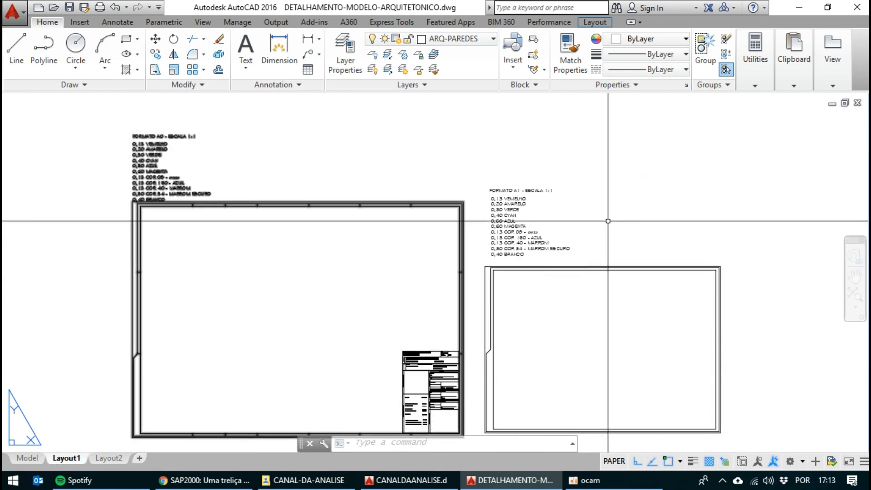
middle_click_drag(608, 221, 571, 204)
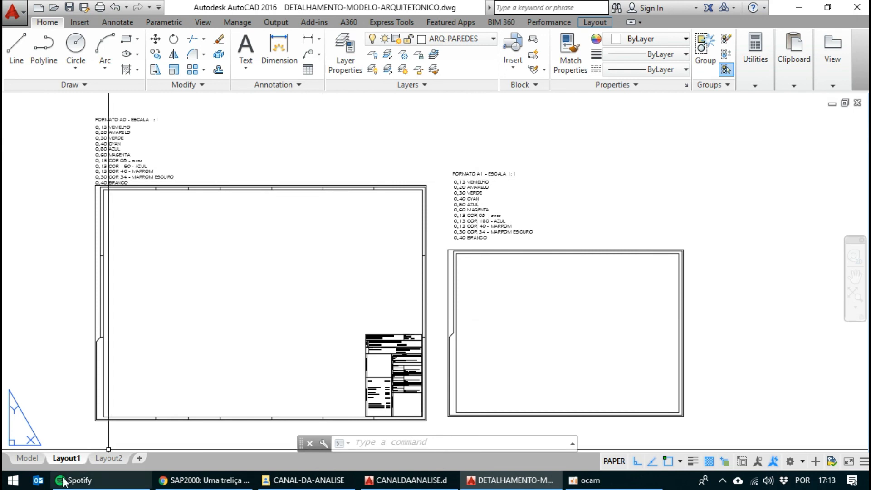
left_click(33, 456)
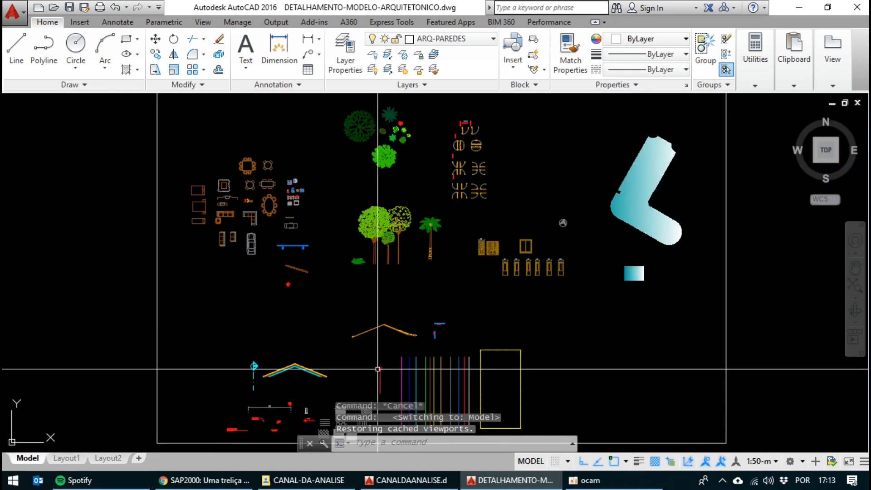
Copy the 6.68 linear dimension from the template's annotation samples to the clipboard.
middle_click_drag(368, 368, 361, 290)
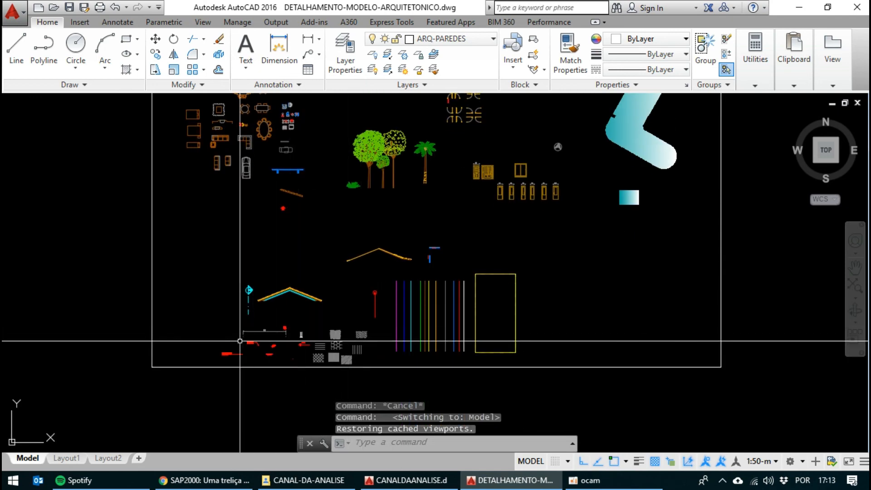
scroll(240, 340, "up", 6)
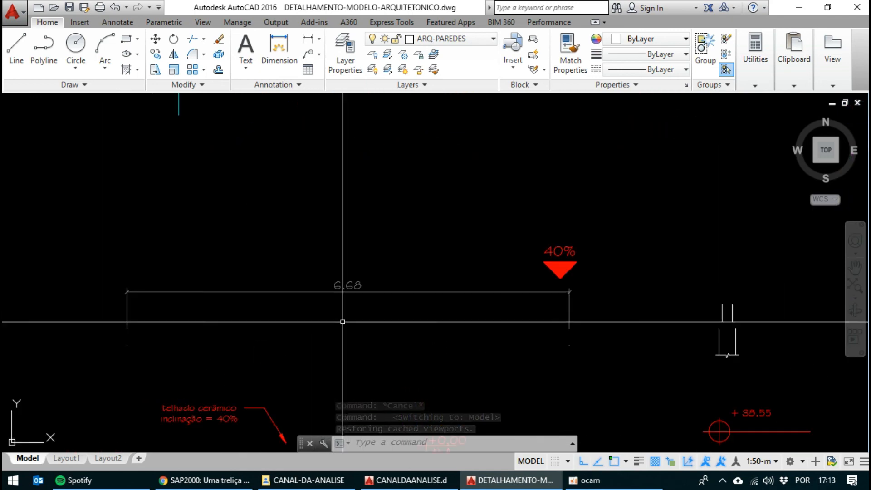
left_click(342, 321)
left_click(317, 259)
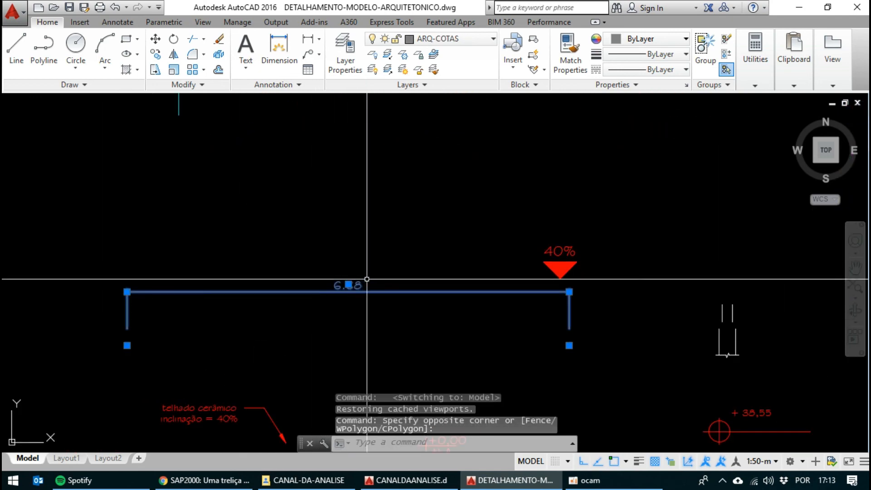
scroll(366, 279, "down", 2)
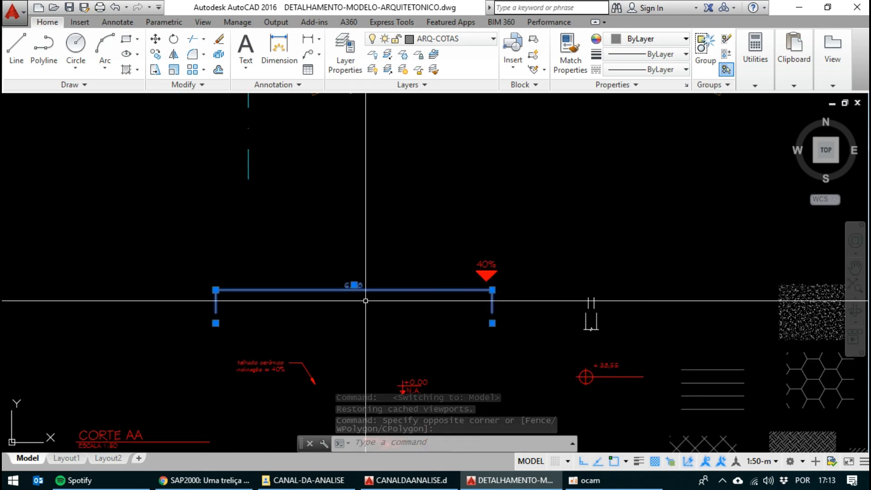
key("ctrl+c")
Switch to the CANALDAANALISE drawing and paste the copied dimension into the empty area beside the upper-floor plan.
left_click(405, 480)
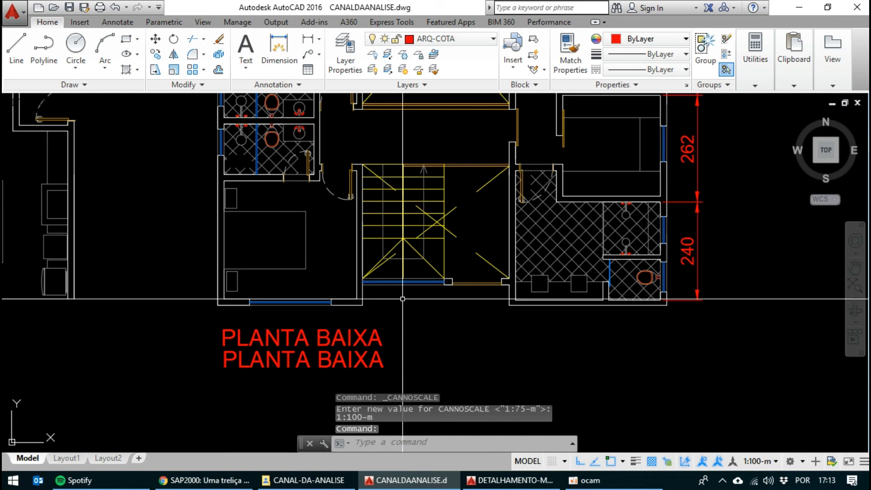
key("ctrl+v")
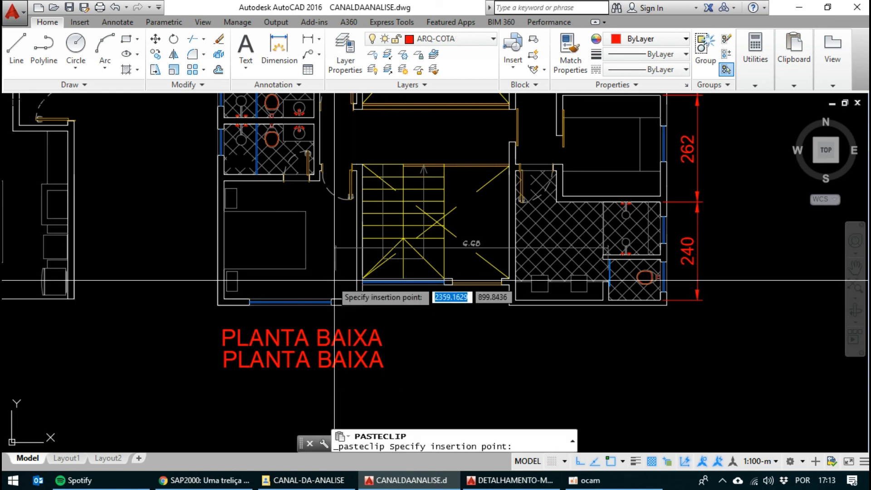
scroll(313, 290, "down", 2)
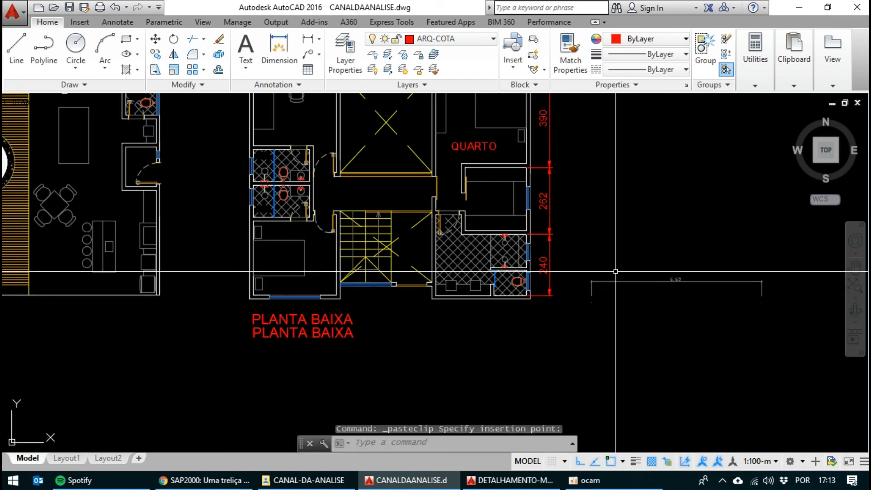
scroll(589, 282, "up", 2)
middle_click_drag(577, 287, 523, 278)
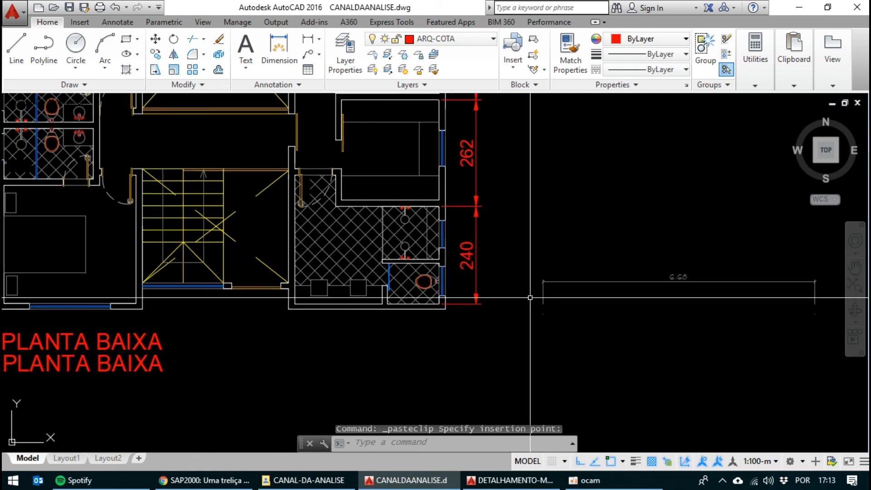
Match the properties of the pasted dimension onto the three vertical dimensions along the plan's outer wall.
left_click(575, 300)
type("MA")
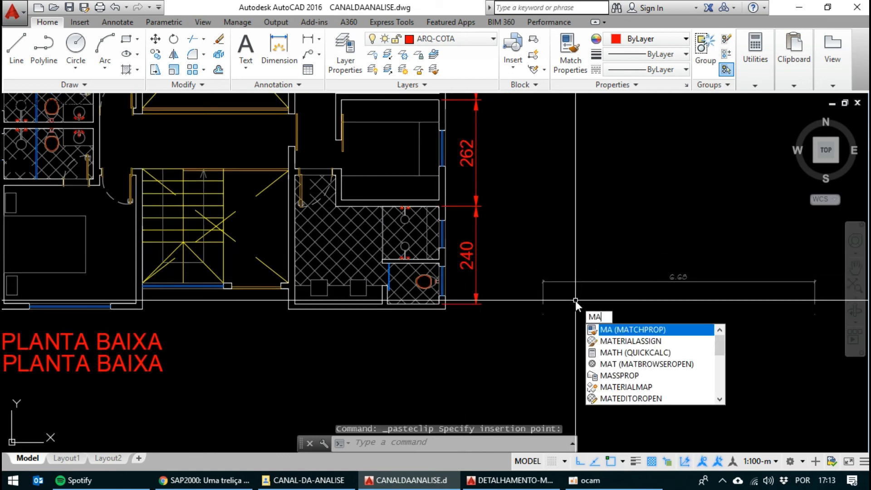
key("Return")
left_click(682, 278)
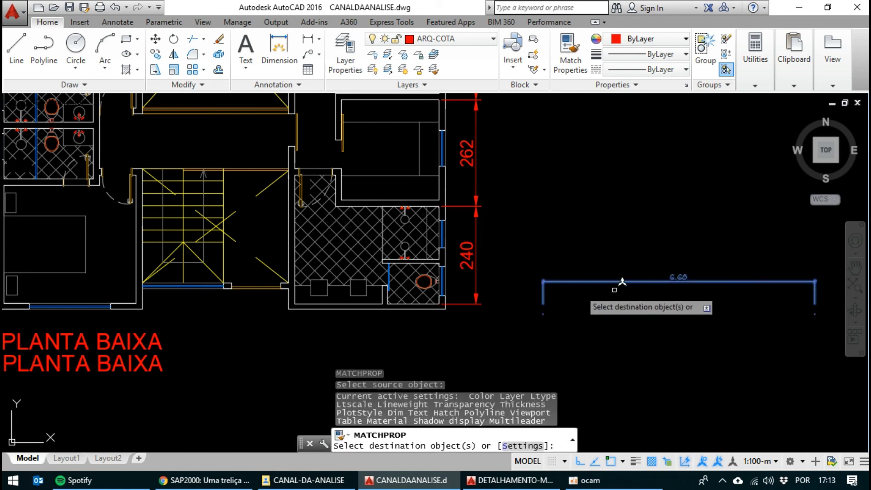
left_click(508, 266)
left_click(425, 174)
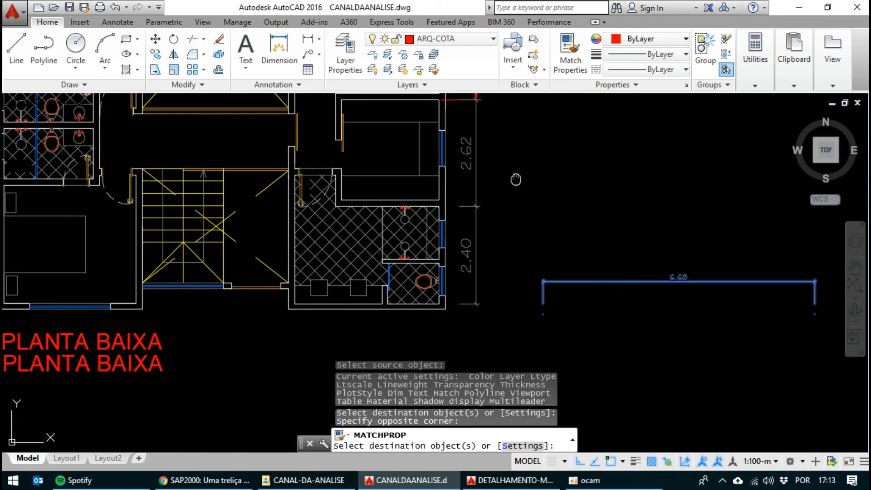
middle_click_drag(516, 166, 506, 280)
left_click(493, 236)
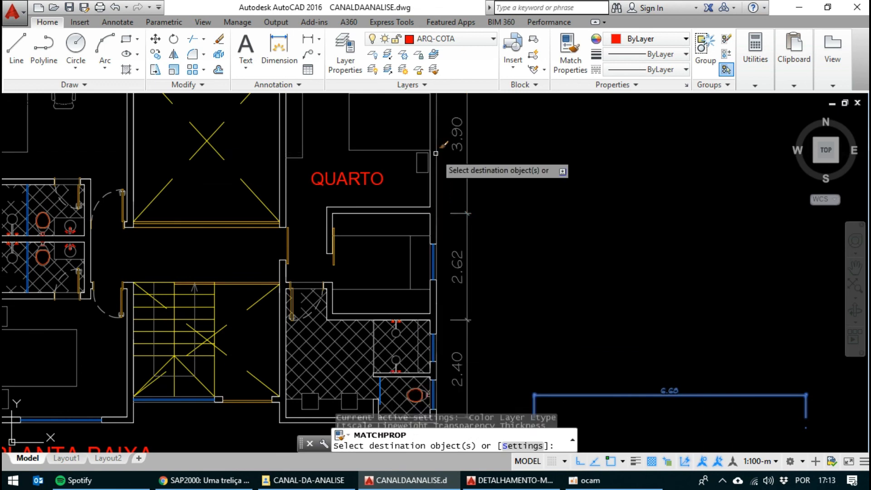
left_click(462, 164)
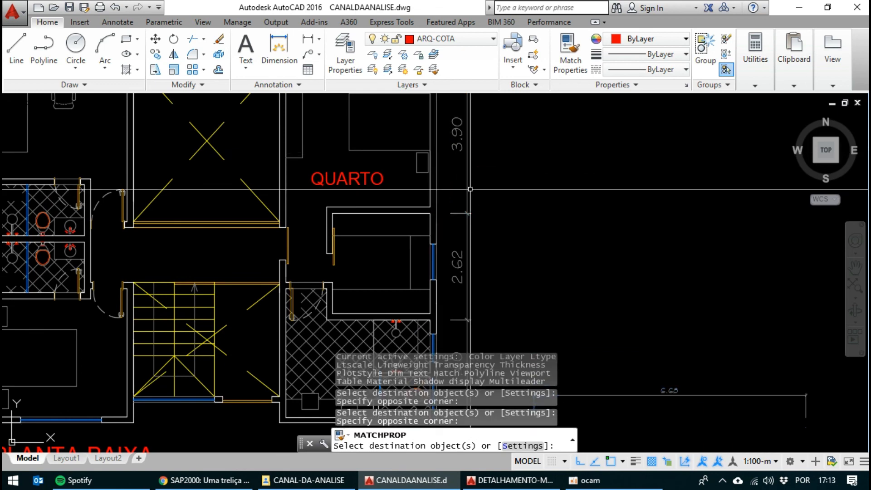
key("Return")
Match the properties of the inner wall line beside QUARTO onto the adjacent outer wall line.
scroll(432, 187, "up", 2)
key("Return")
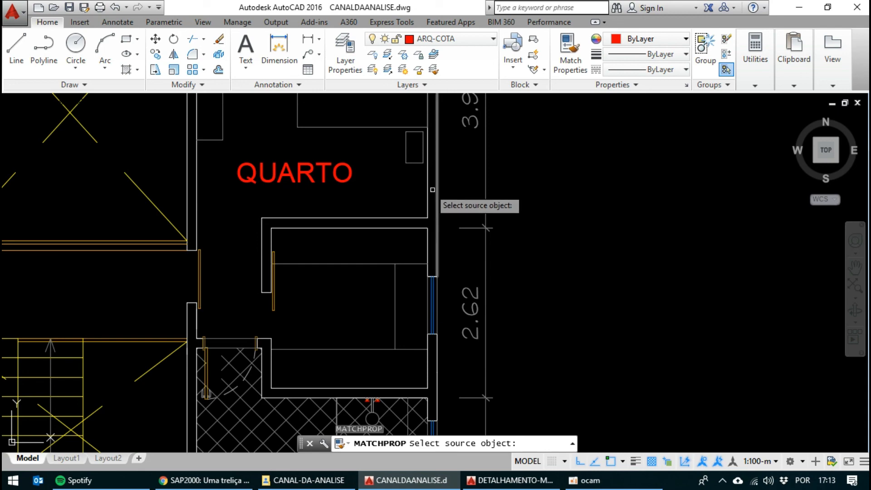
left_click(428, 187)
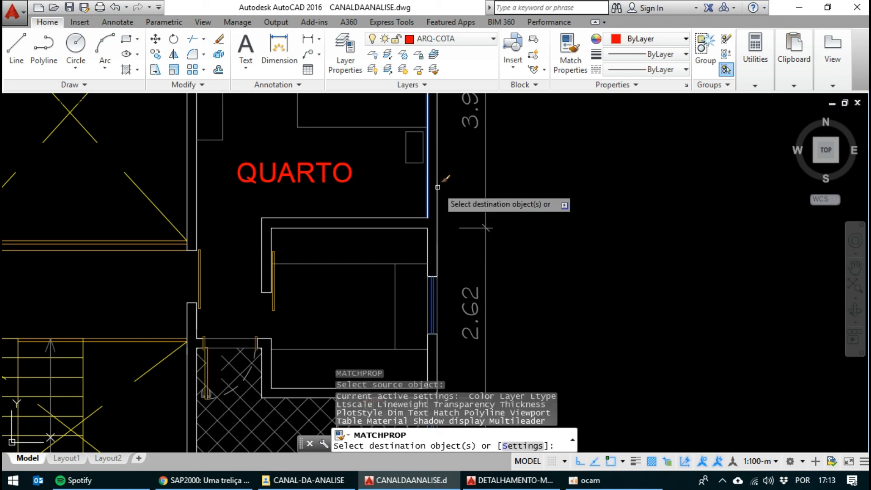
left_click(438, 187)
key("Return")
scroll(454, 190, "down", 4)
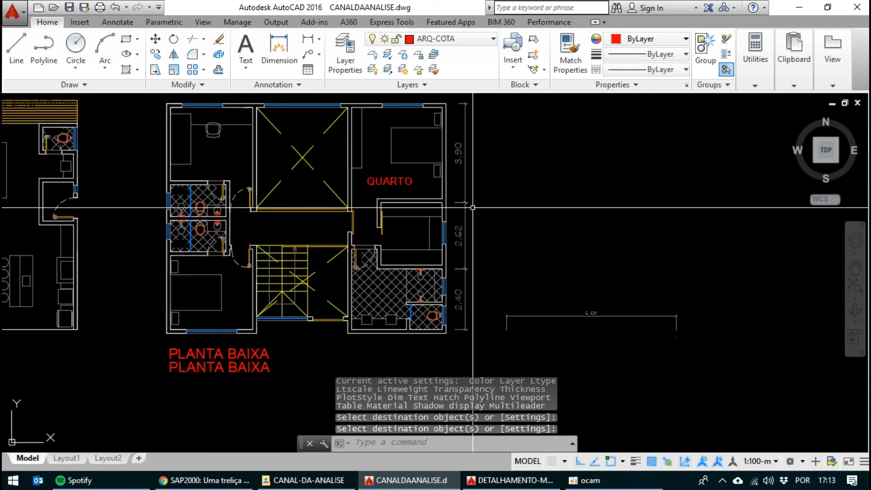
Erase the pasted sample dimension beside the floor plan.
left_click(556, 326)
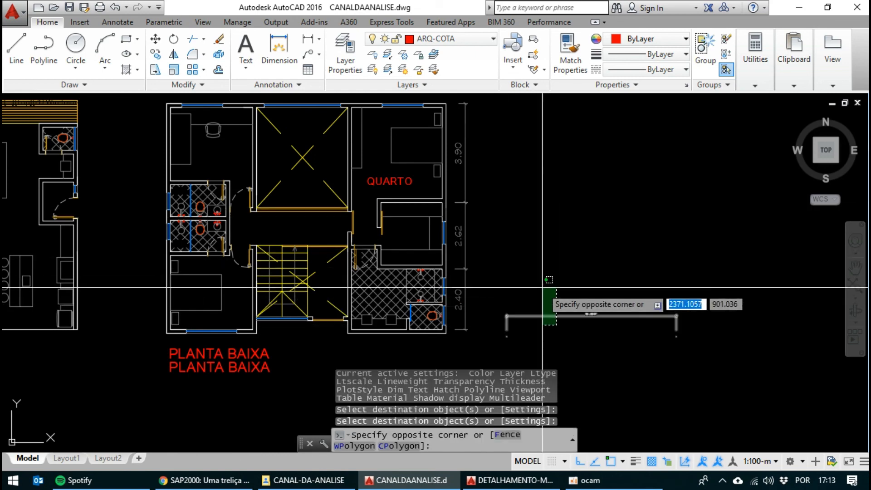
left_click(542, 287)
key("Delete")
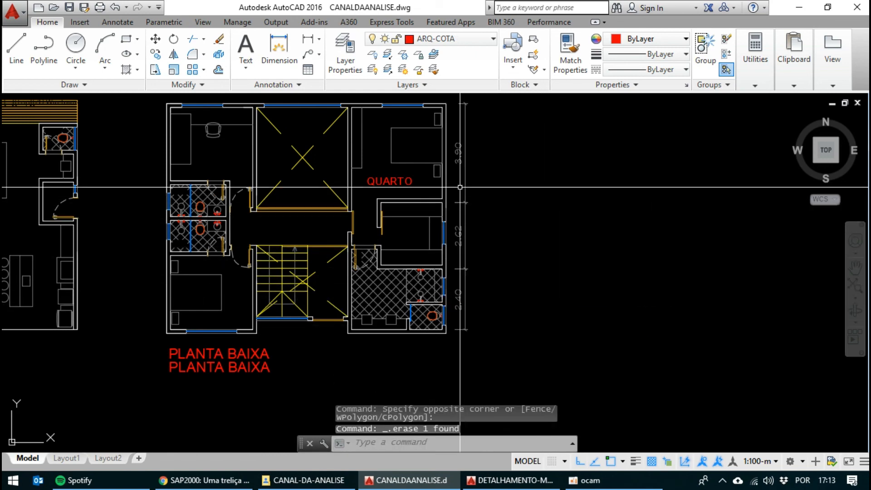
Cycle the annotation scale through 1:100-cm, 1:125-m and 1:75-m, and return it to 1:100-m.
scroll(463, 204, "up", 4)
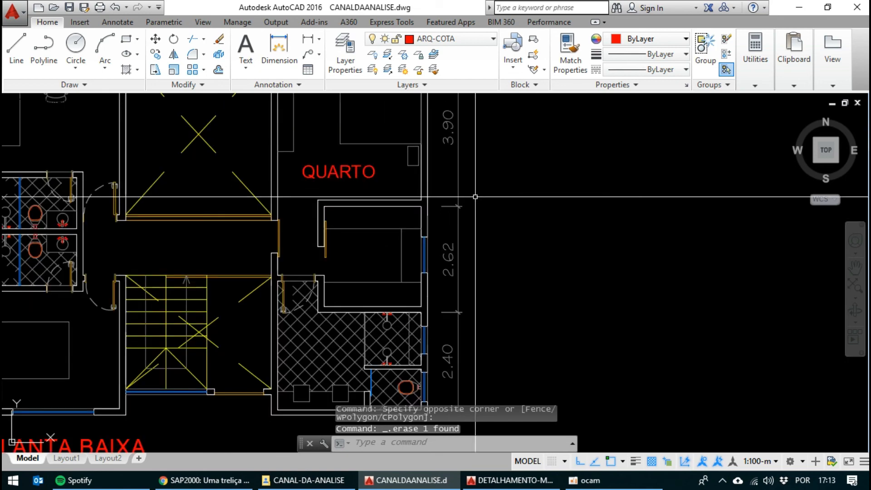
scroll(429, 186, "down", 4)
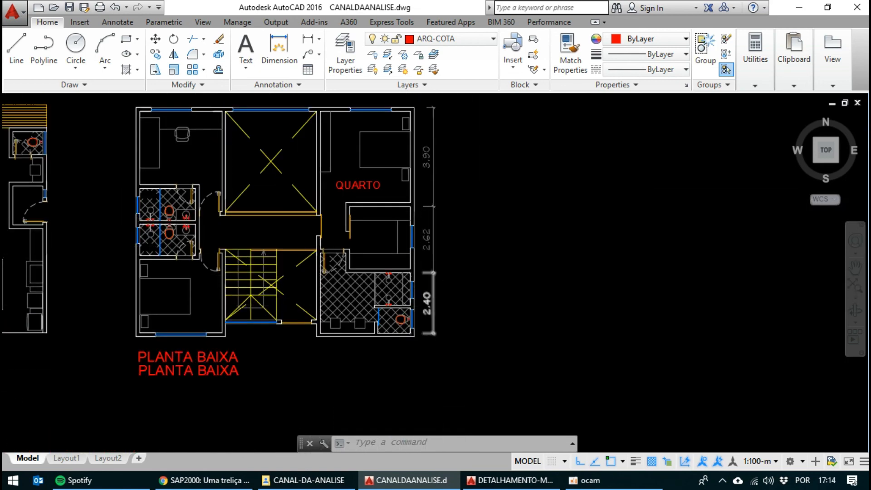
scroll(429, 317, "up", 2)
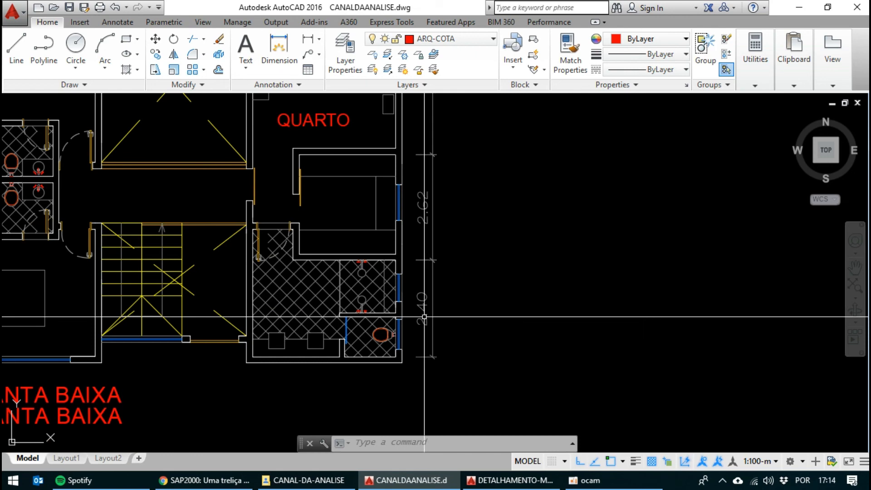
left_click(758, 462)
left_click(750, 139)
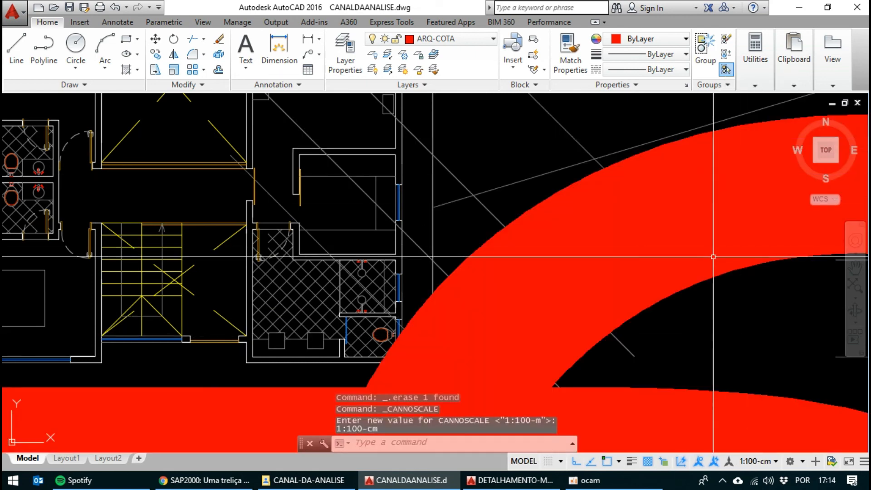
left_click(768, 462)
left_click(762, 153)
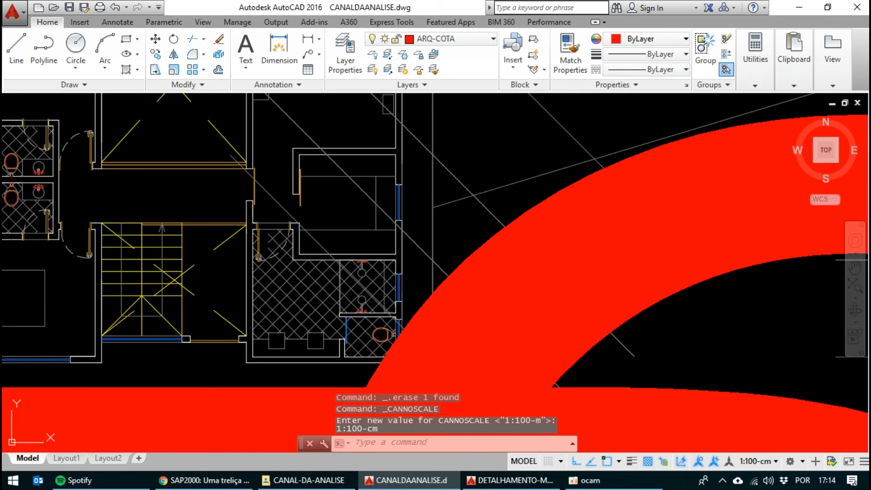
left_click(759, 461)
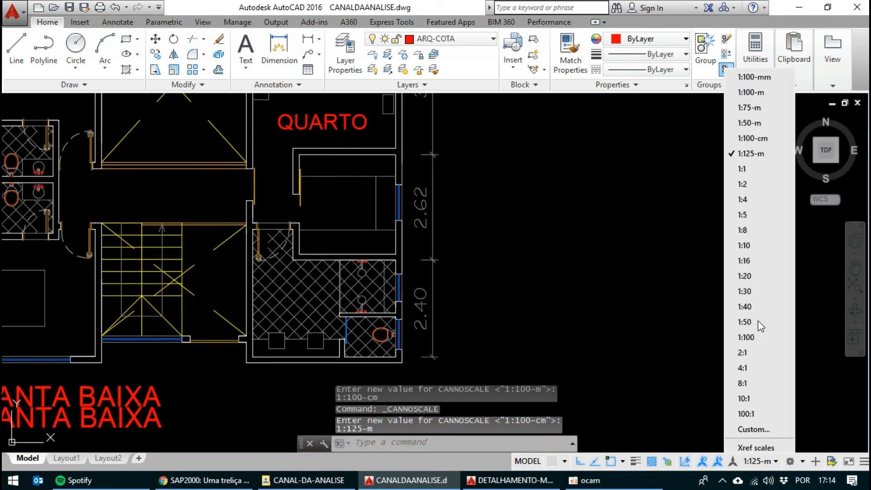
left_click(756, 107)
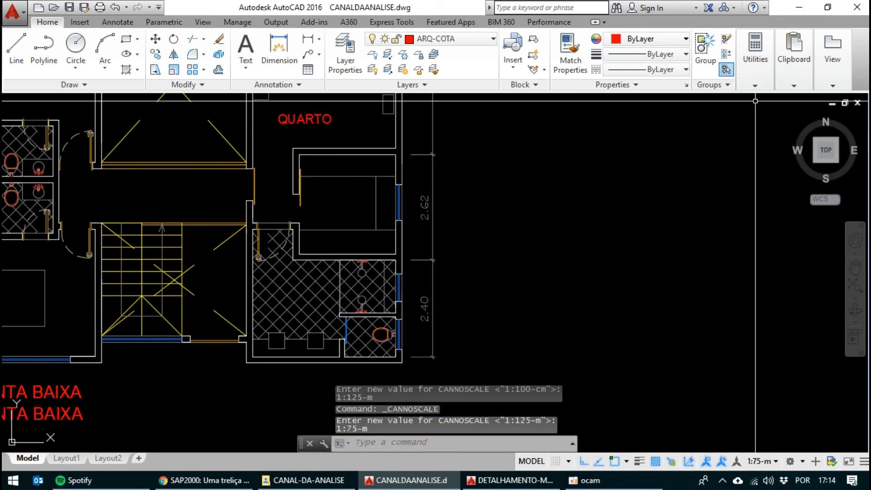
left_click(757, 461)
left_click(757, 92)
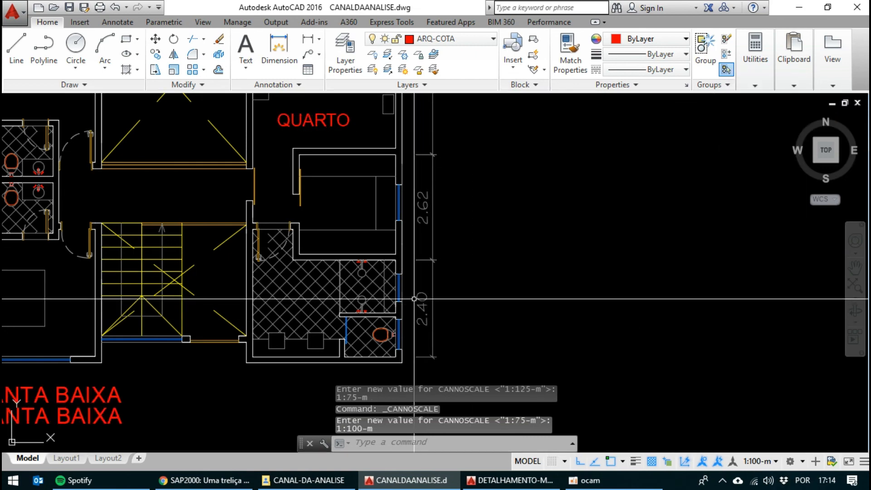
scroll(677, 149, "down", 3)
middle_click_drag(464, 194, 448, 249)
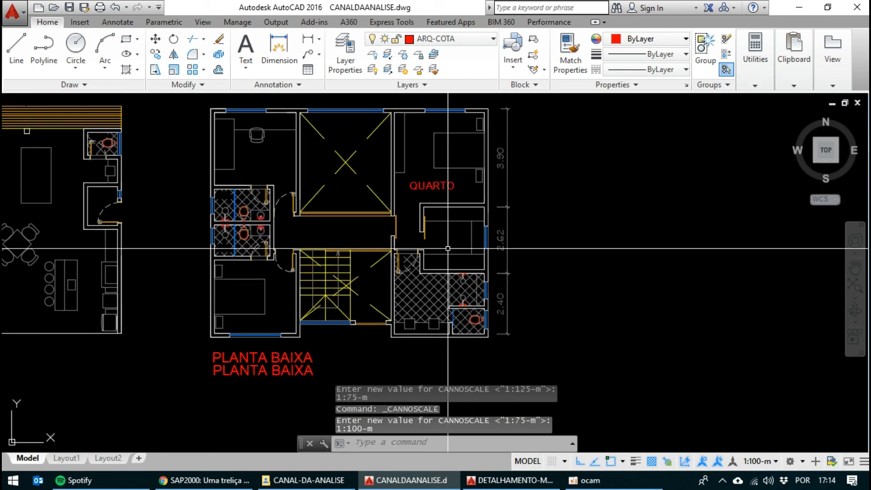